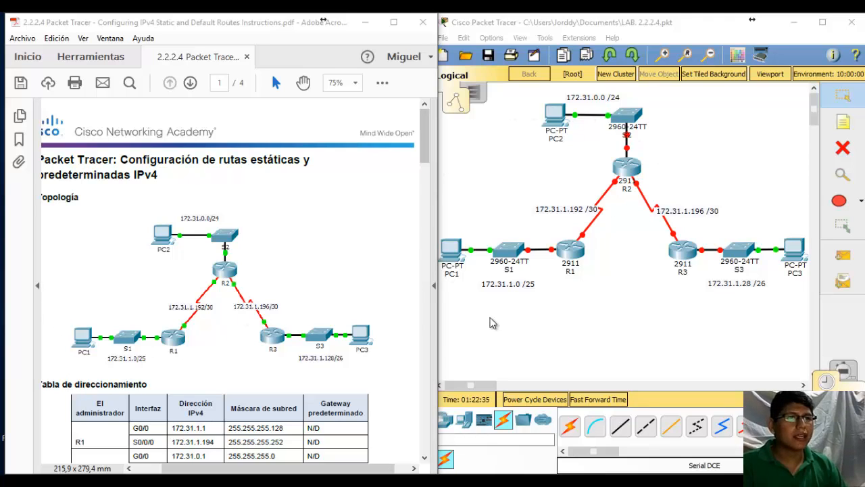
Answer question a of Parte 1, on how many networks the topology has in total, with 5.
scroll(246, 267, "down", 4)
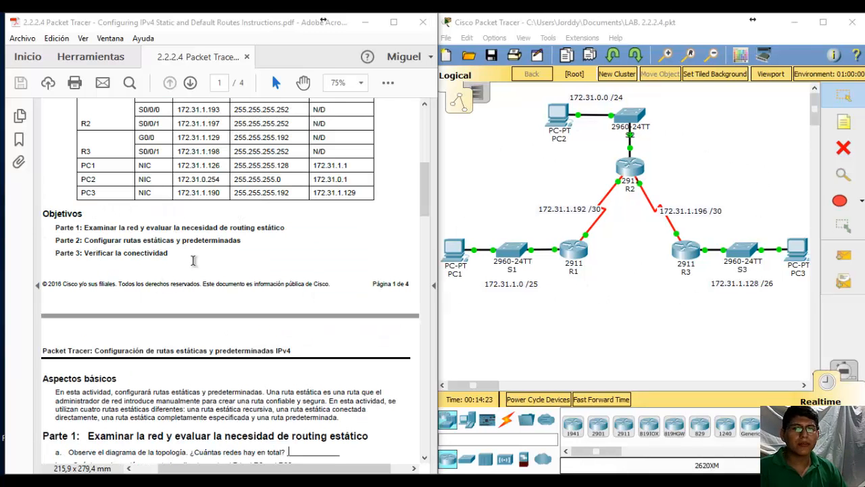
scroll(286, 291, "down", 2)
scroll(285, 290, "down", 4)
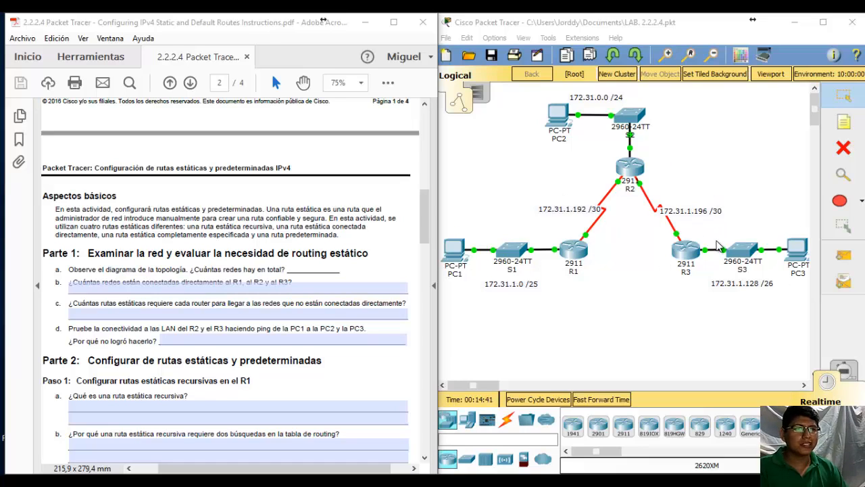
left_click(336, 267)
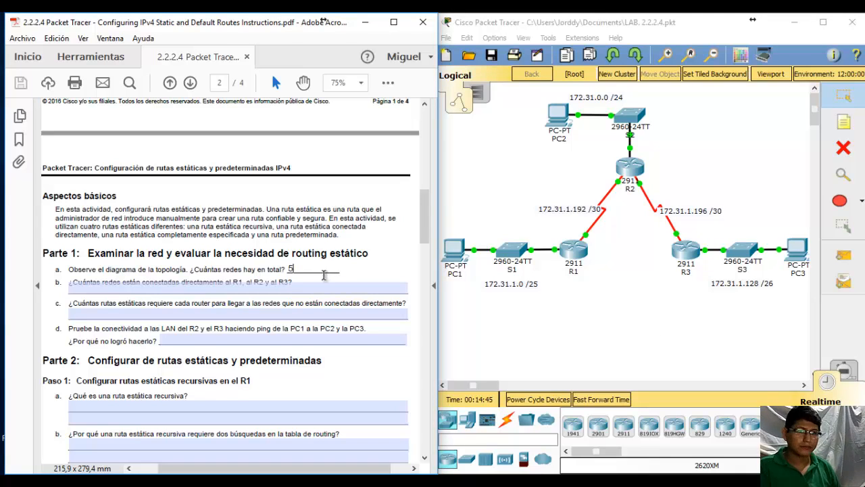
Answer question b of Parte 1 with "R1 tiene 2 redes, R2 tiene 3 redes y R3 tiene 2 redes".
left_click(300, 285)
left_click(301, 285)
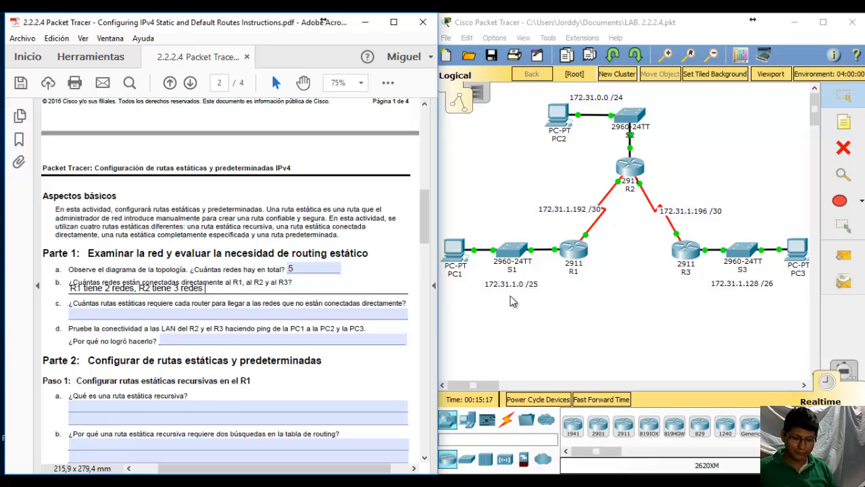
type("3 tiene 2 redes")
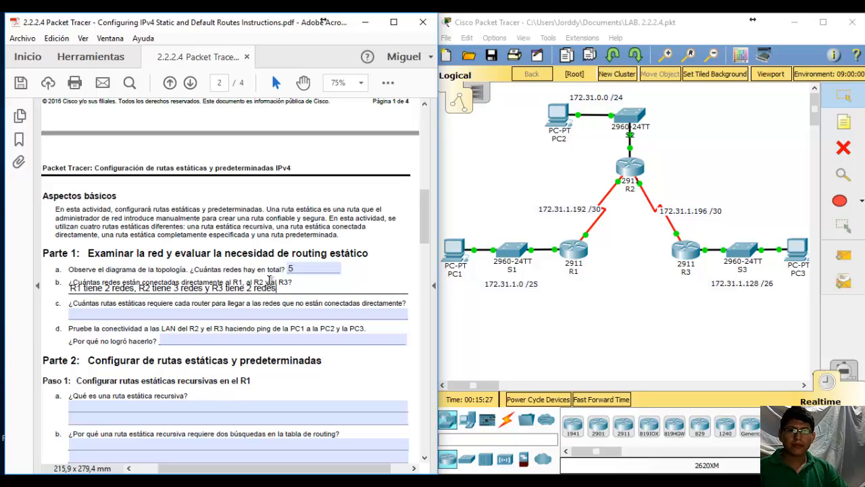
Answer question c of Parte 1 with "R1 necesita 3 rutas, R2 necesita 2 rutas y R3 necesita 3 rutas".
left_click(269, 313)
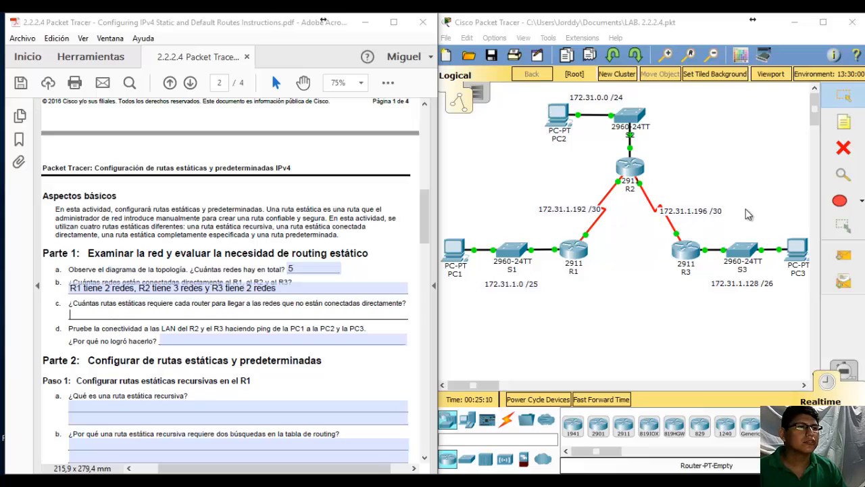
left_click(122, 311)
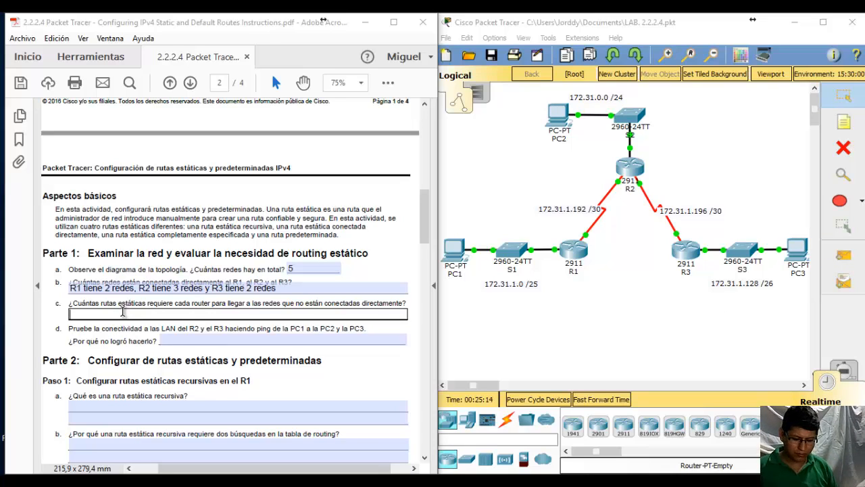
left_click(121, 310)
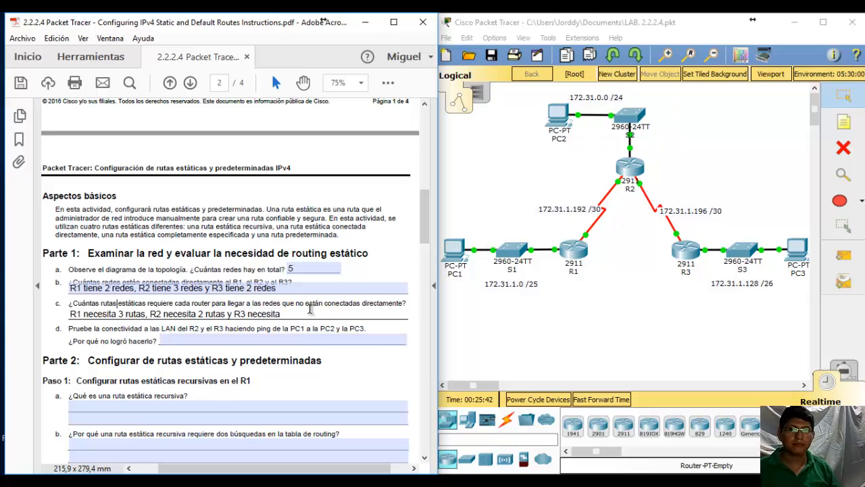
type("utas")
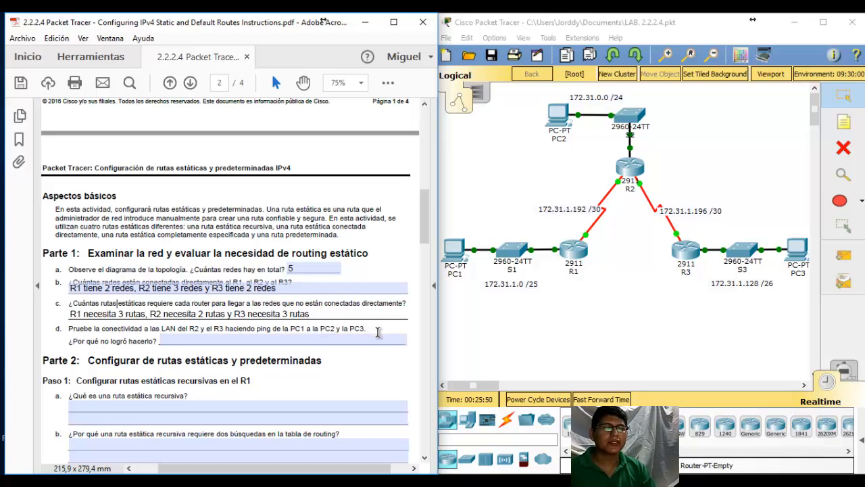
In Packet Tracer, test connectivity with simple PDUs from PC1 to PC2 and from PC1 to PC3, and delete the test scenario.
left_click(518, 337)
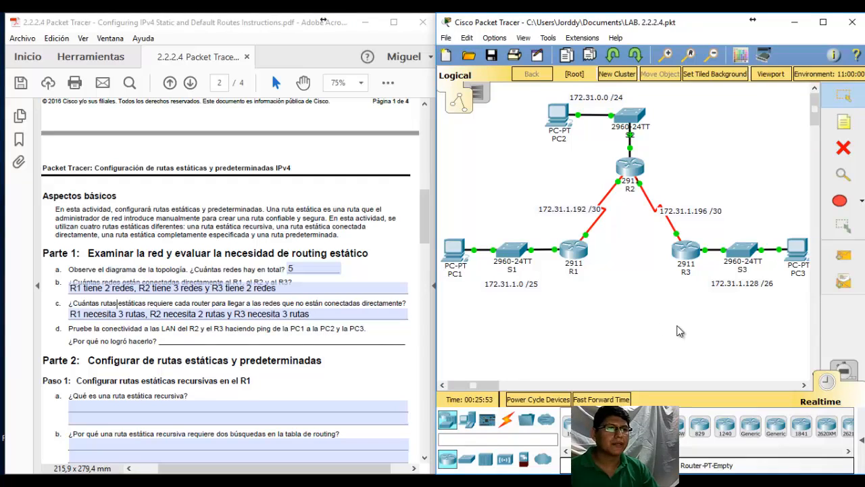
left_click(843, 256)
left_click(455, 259)
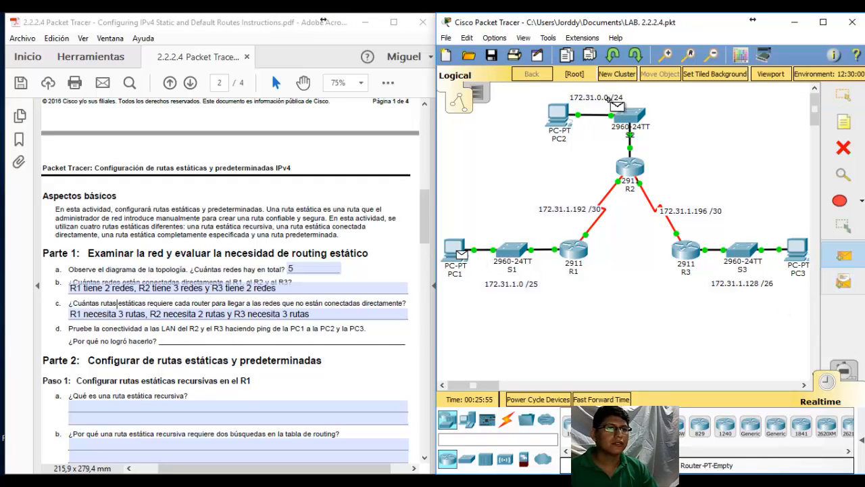
left_click(558, 116)
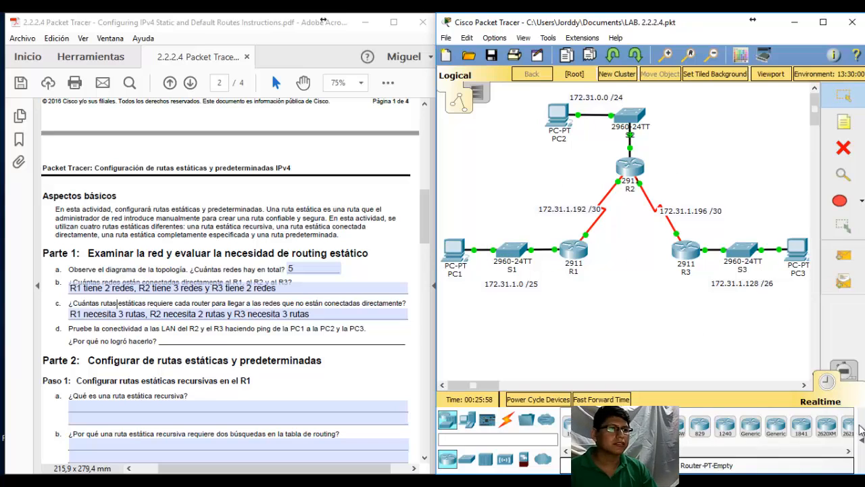
left_click(843, 256)
left_click(454, 251)
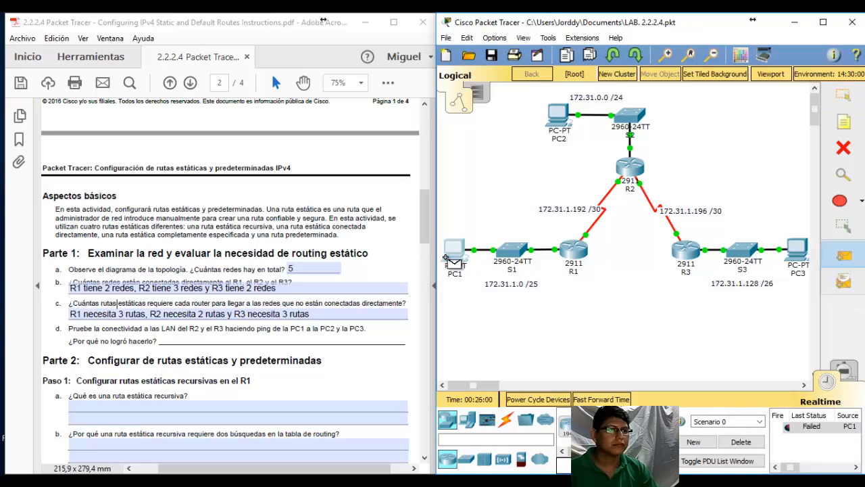
left_click(800, 260)
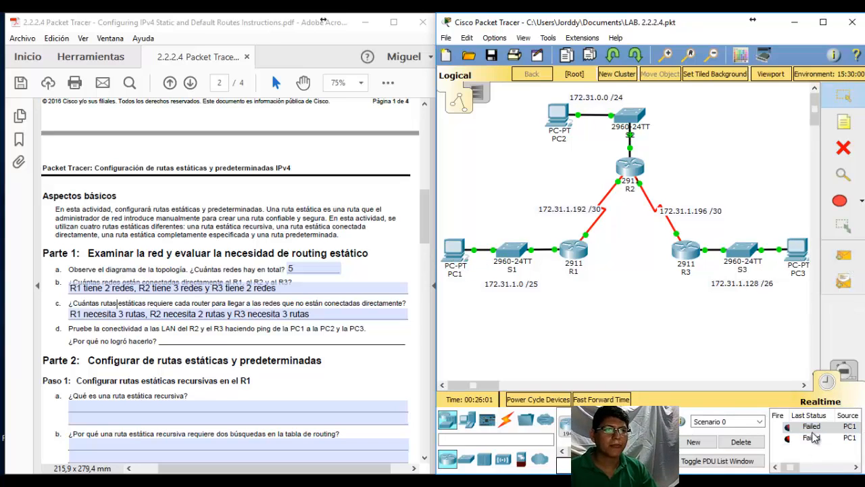
left_click(744, 443)
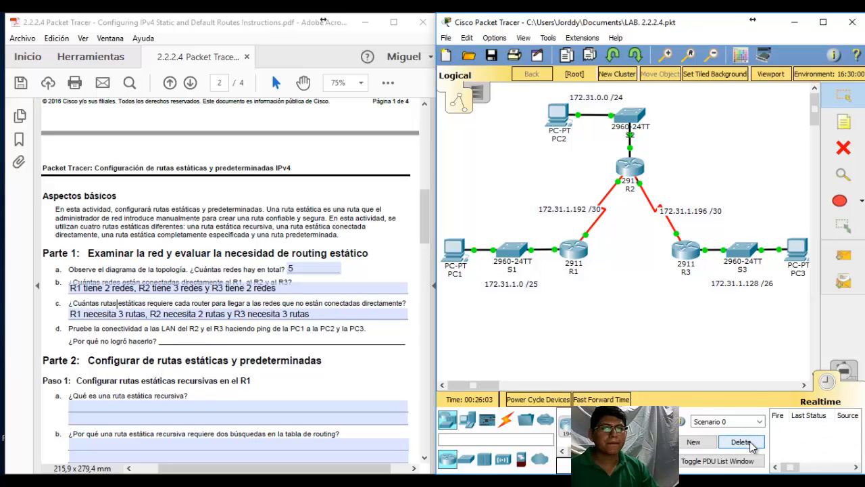
In the PDF, answer question d of Parte 1 with "No hay rutas ESTATICAS" and fill in the Paso 1 answers on recursive static routes.
left_click(180, 344)
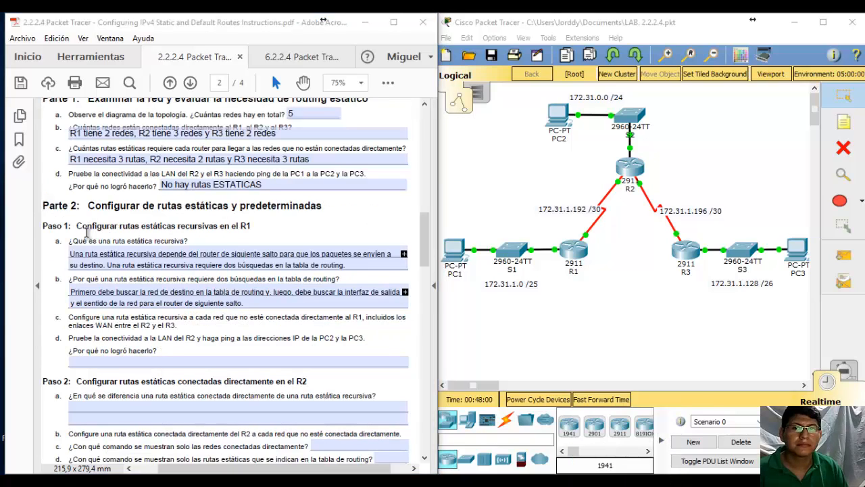
left_click(93, 254)
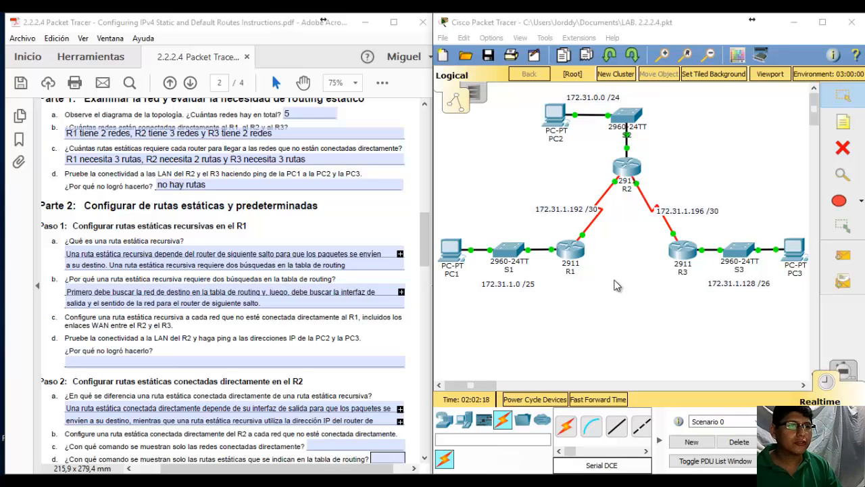
Open router R1's command line in Packet Tracer and enter global configuration mode.
left_click(566, 253)
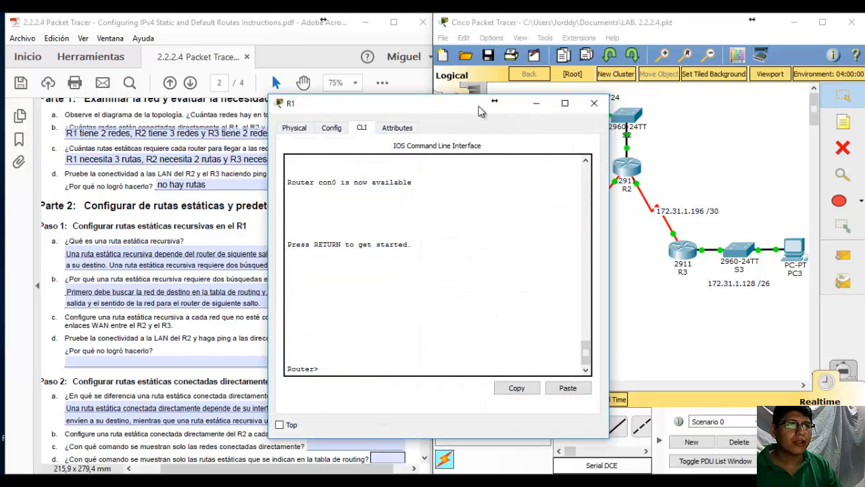
left_click_drag(482, 109, 303, 113)
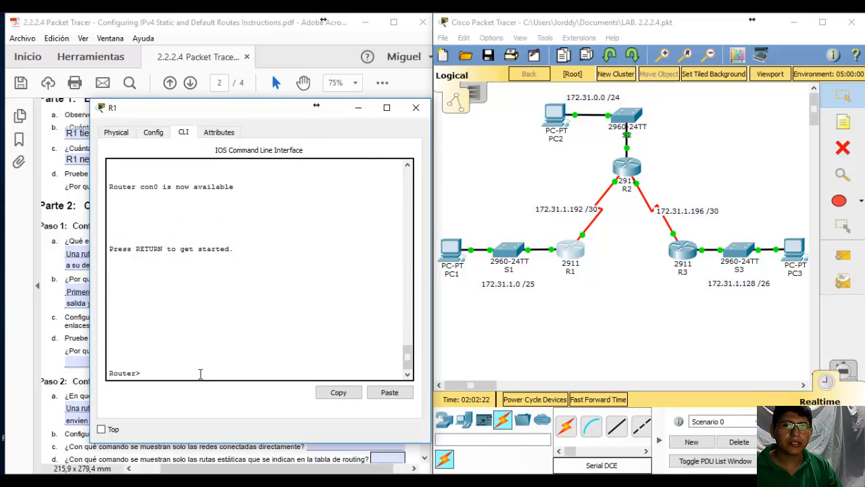
type("ena")
key("Return")
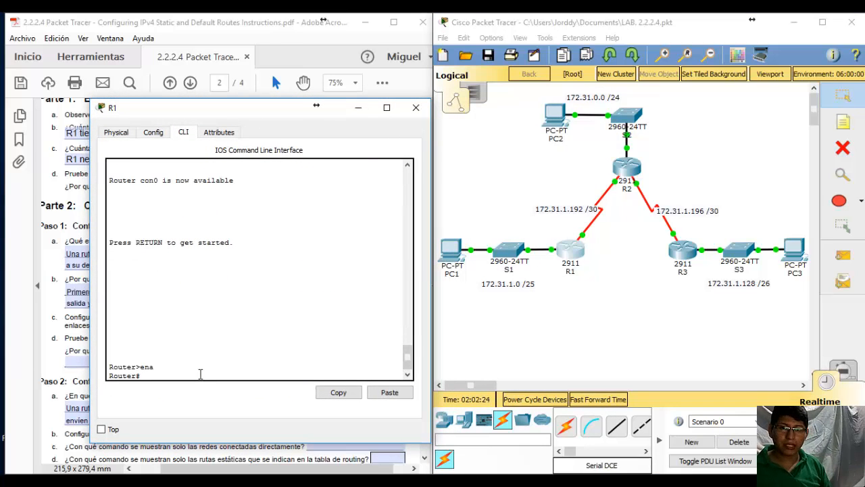
type("config")
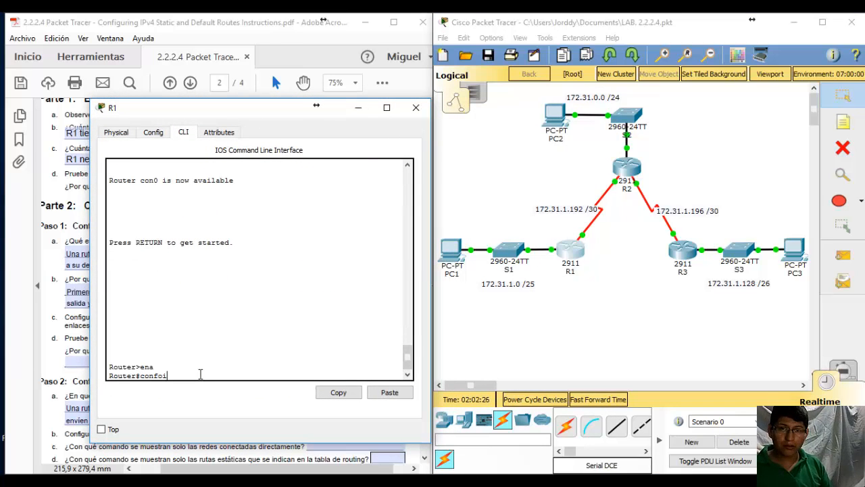
type(" t")
key("Return")
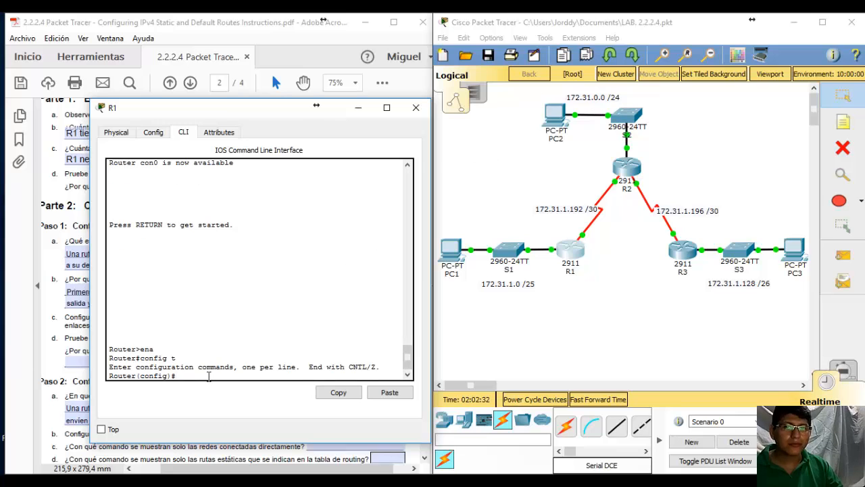
Add a recursive static route on R1 to network 172.31.0.0 with mask 255.255.255.0 via next hop 172.31.1.193.
type("ip ro")
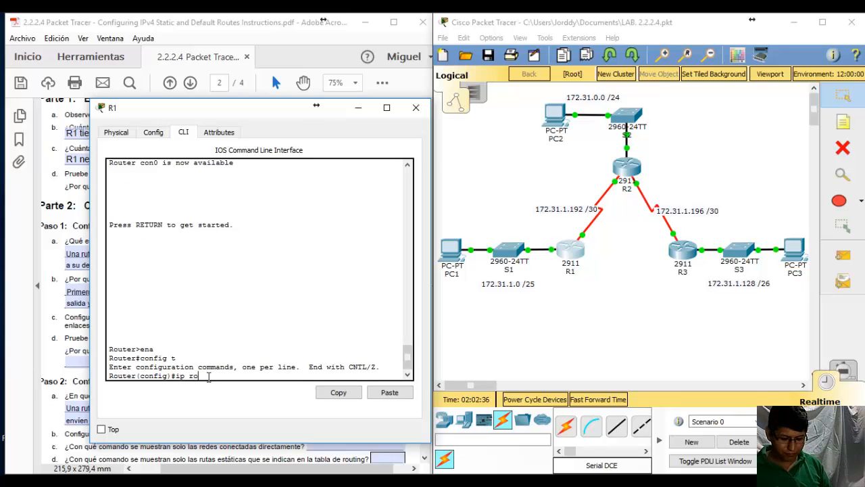
type("ute ")
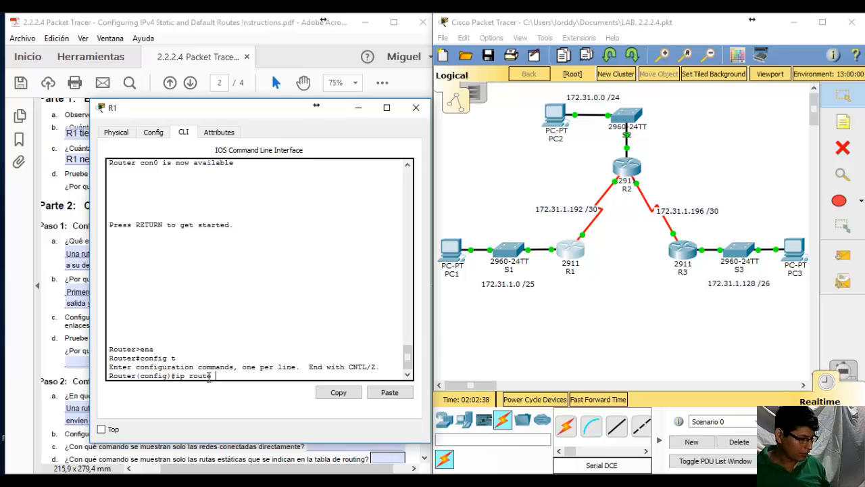
type("172.31.0.0")
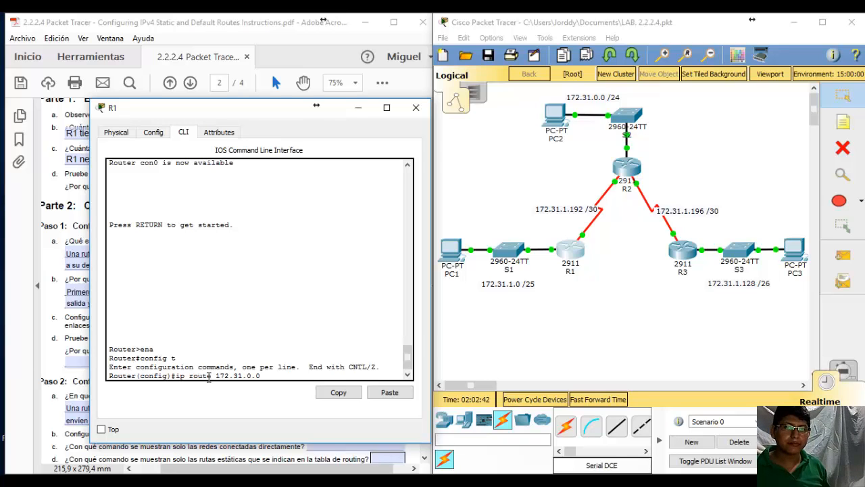
type(" 255")
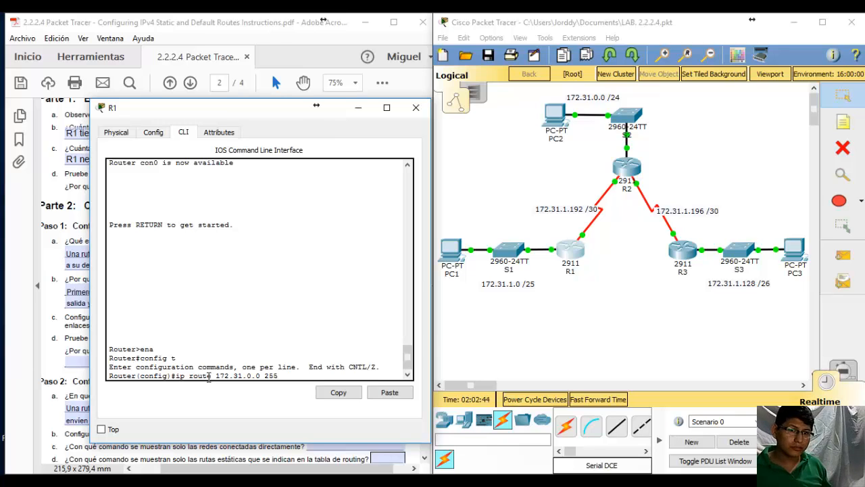
type(".255.255.")
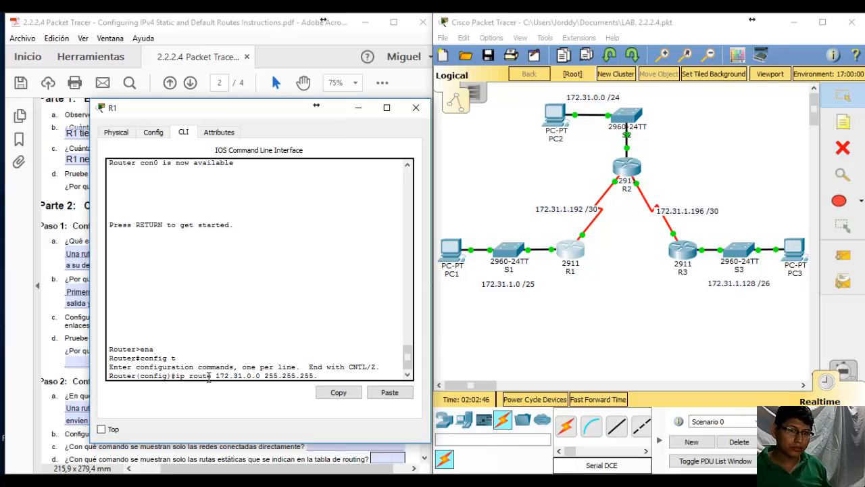
type("0")
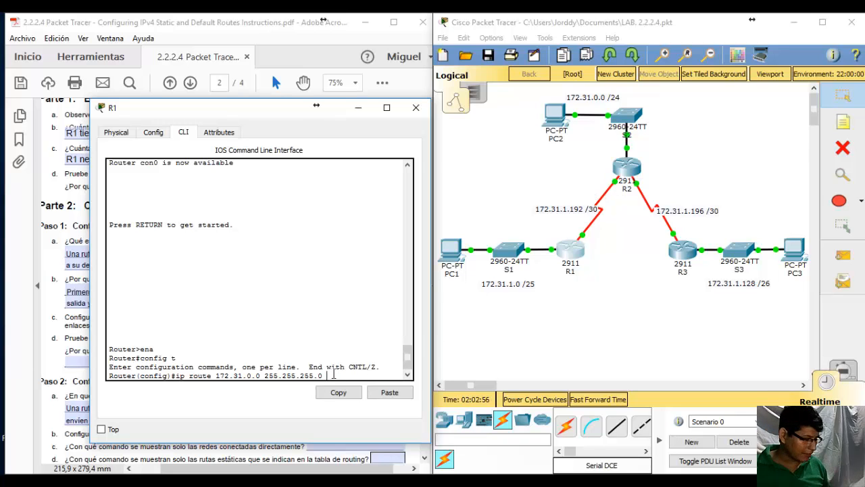
type("172.3")
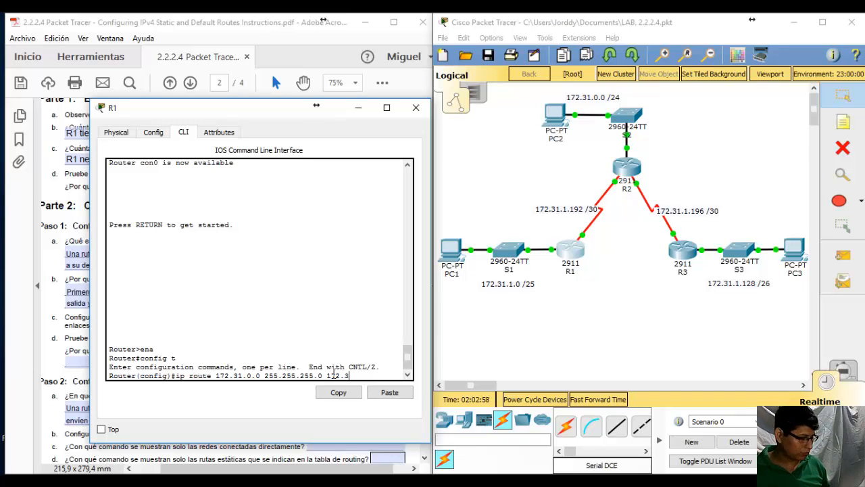
type("1.1")
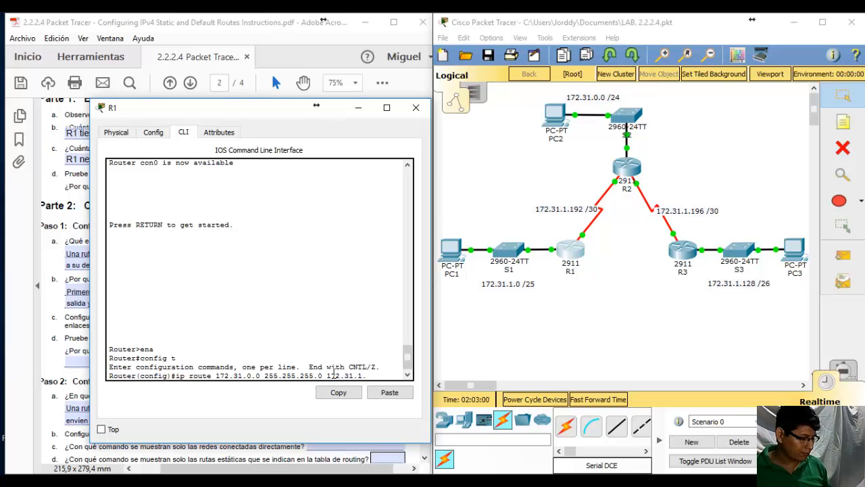
type(".19")
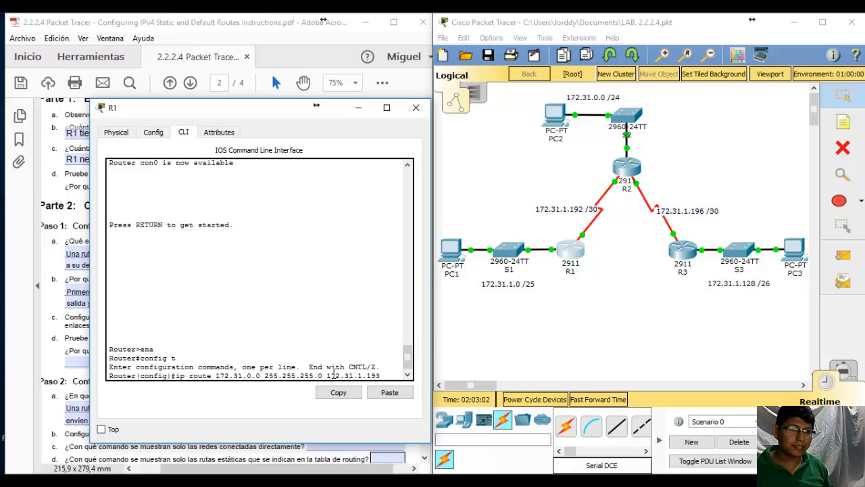
type("3")
key("Return")
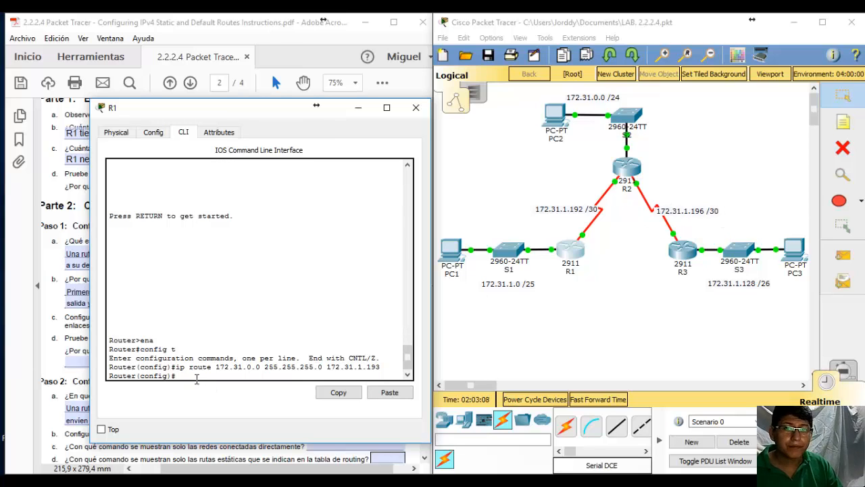
Add a recursive static route on R1 to network 172.31.1.196 with mask 255.255.255.252 via next hop 172.31.1.193.
type("ip route")
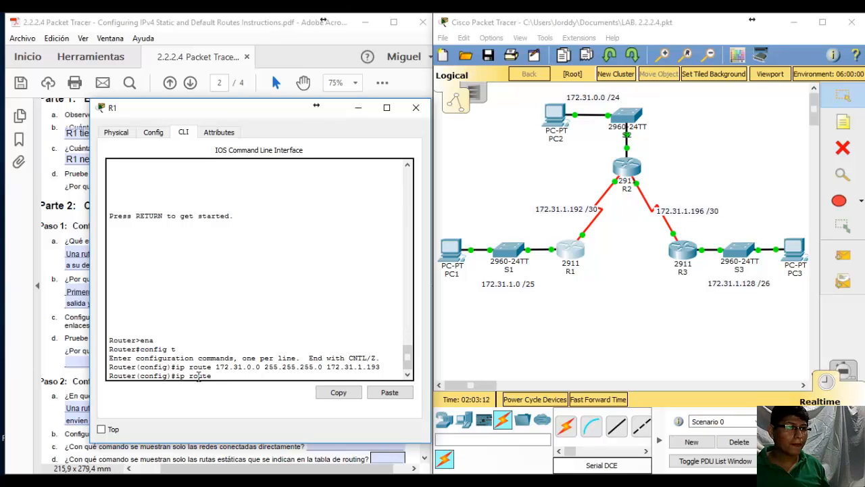
type(" 172.")
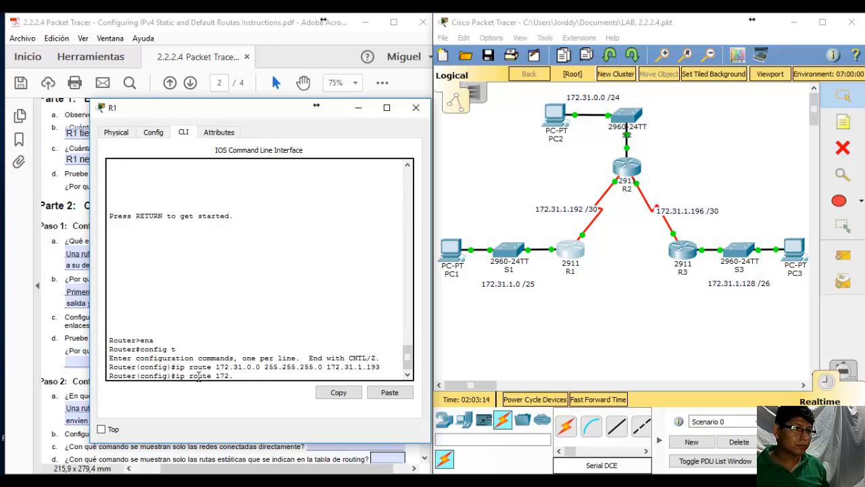
type("31.1.")
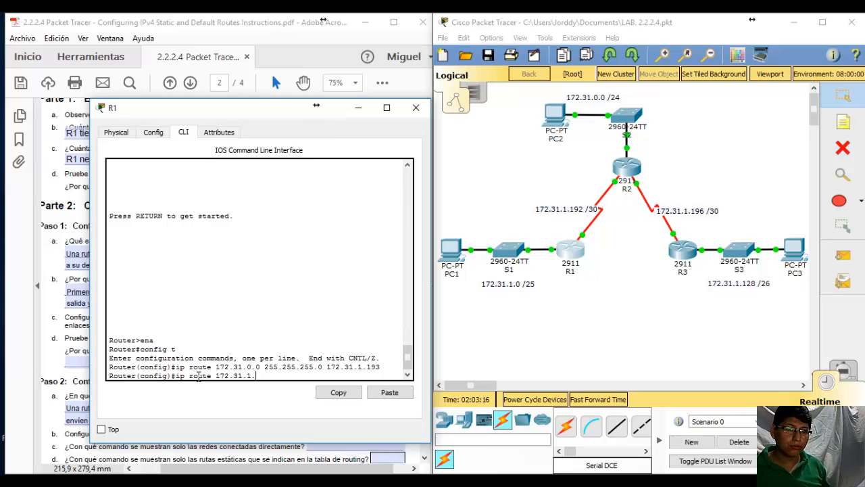
type("196")
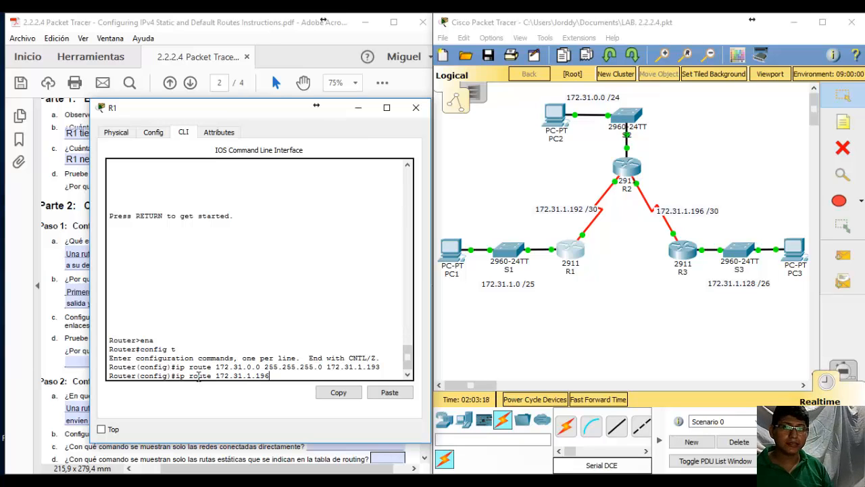
type(" 2552")
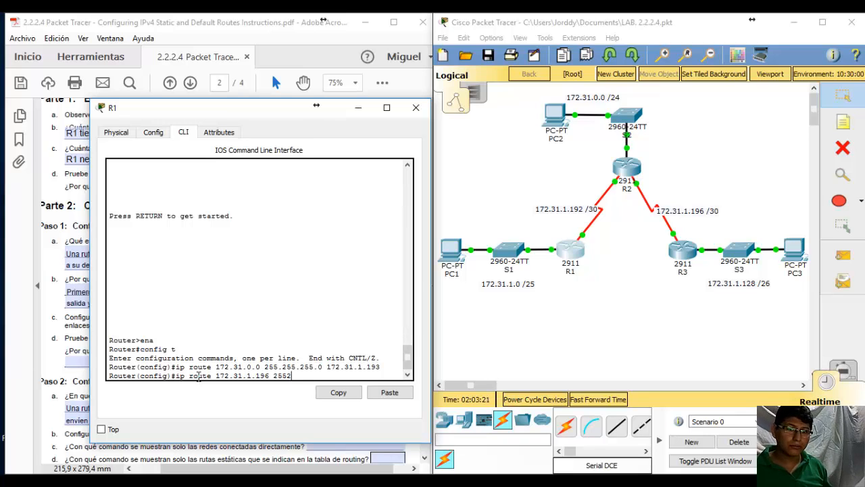
key("BackSpace")
type(".")
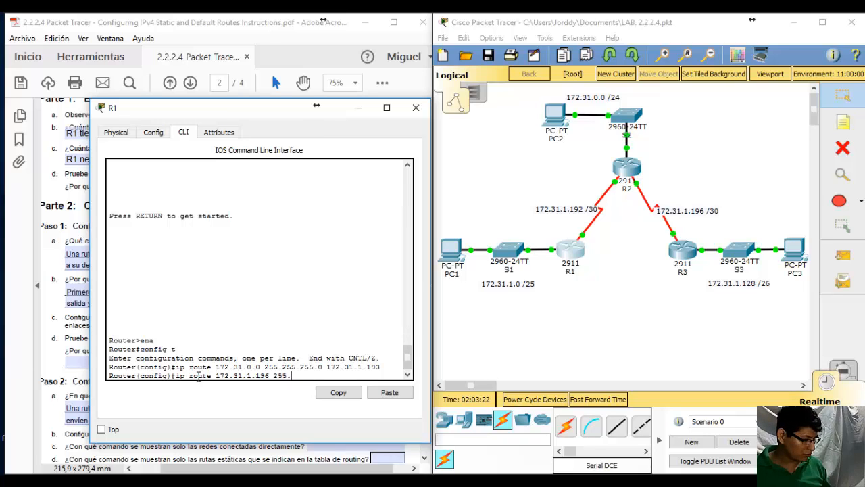
type("255.255.")
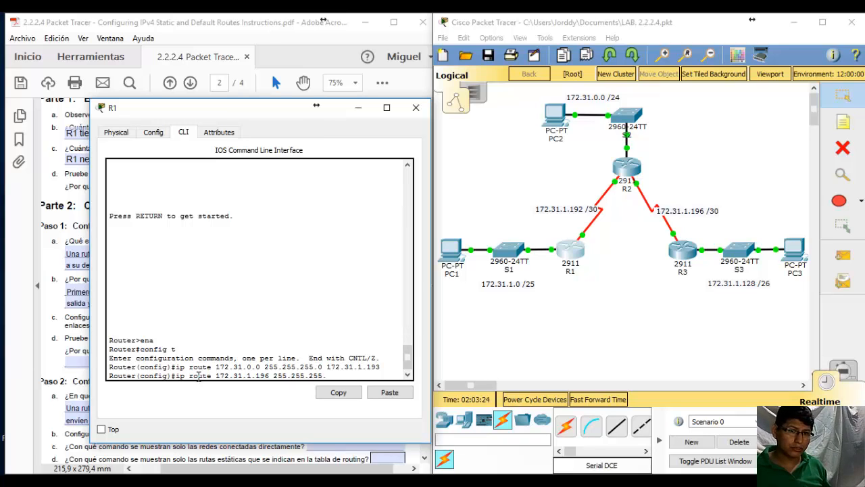
type("252")
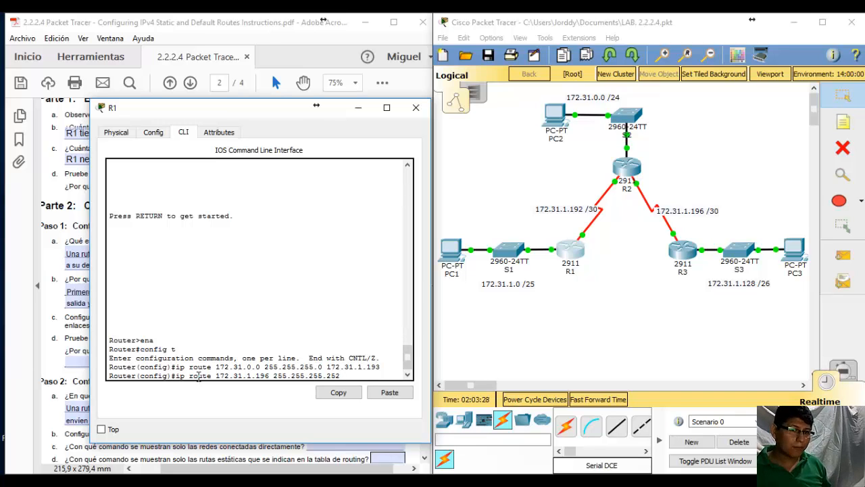
type(" 172")
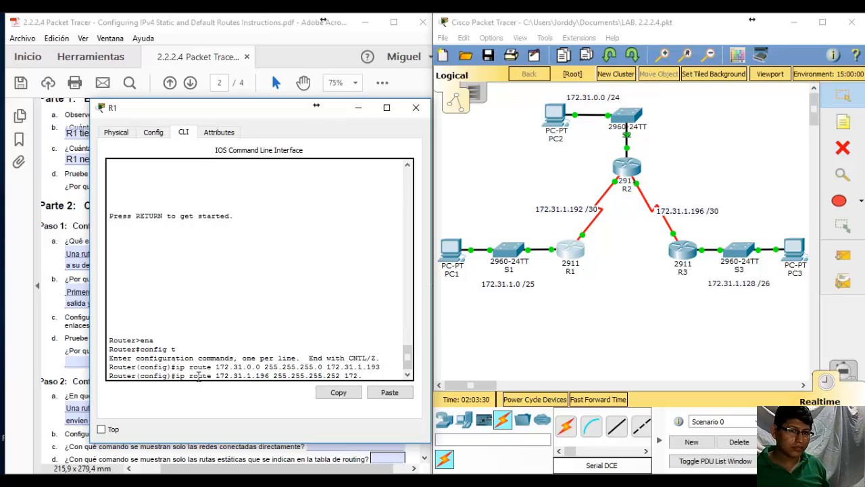
type(".31.1")
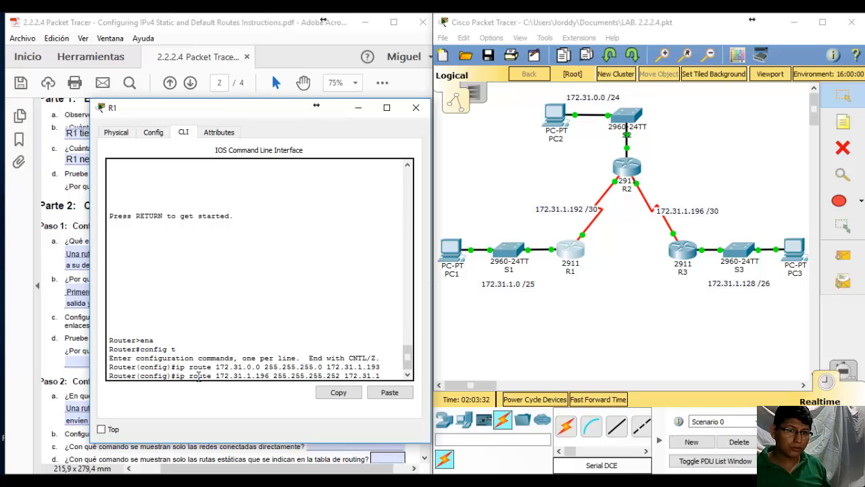
type(".193")
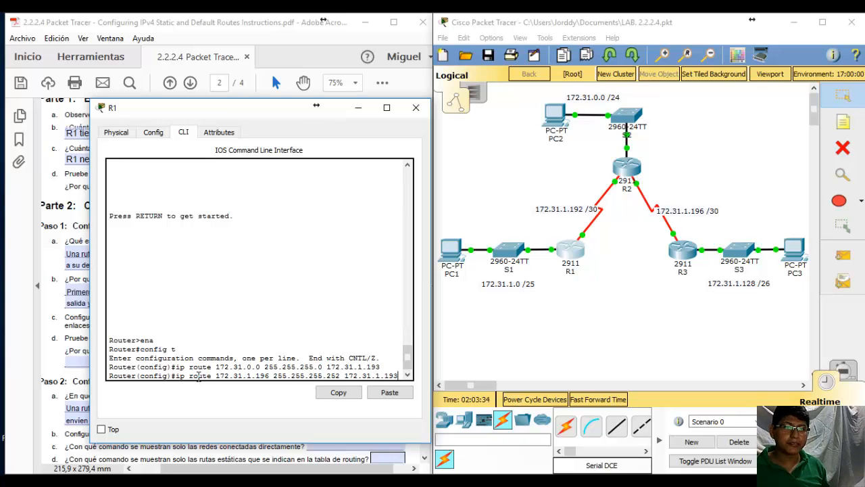
key("Return")
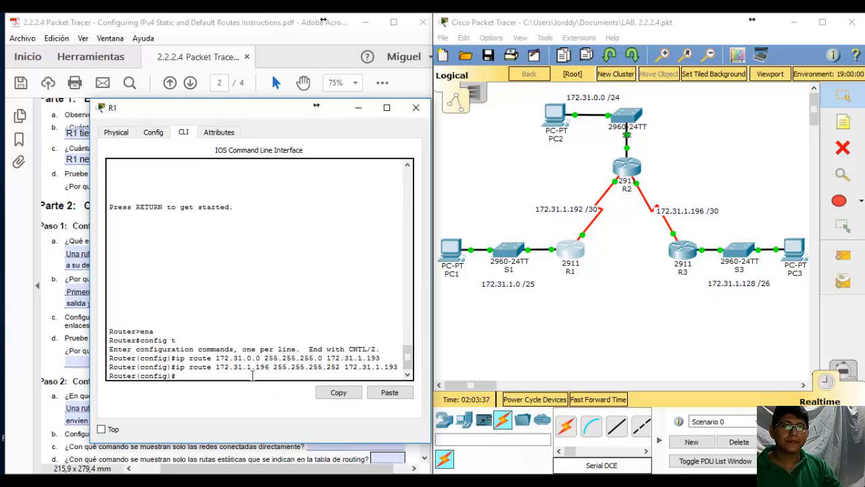
Add a recursive static route on R1 to network 172.31.1.128 with mask 255.255.255.192 via next hop 172.31.1.193.
type("ip")
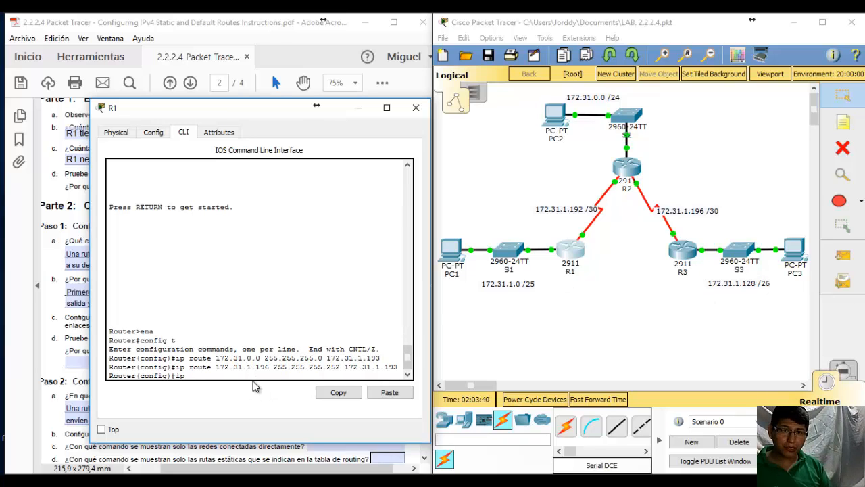
type(" ro")
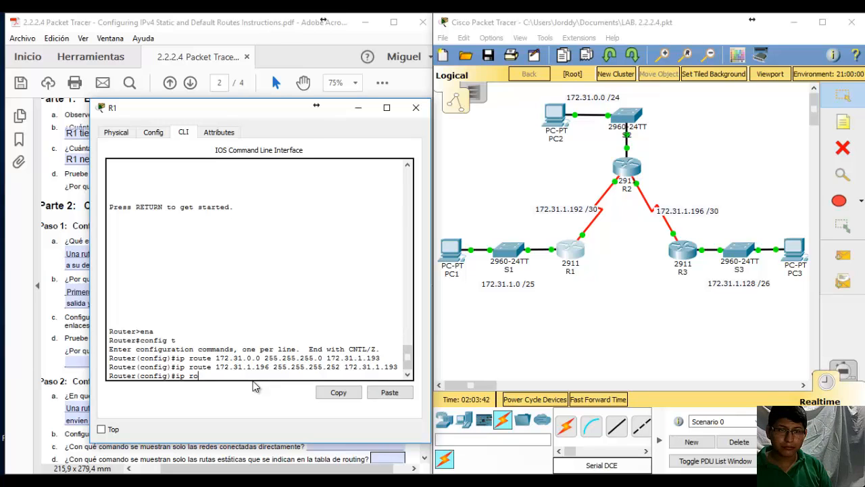
type("ute")
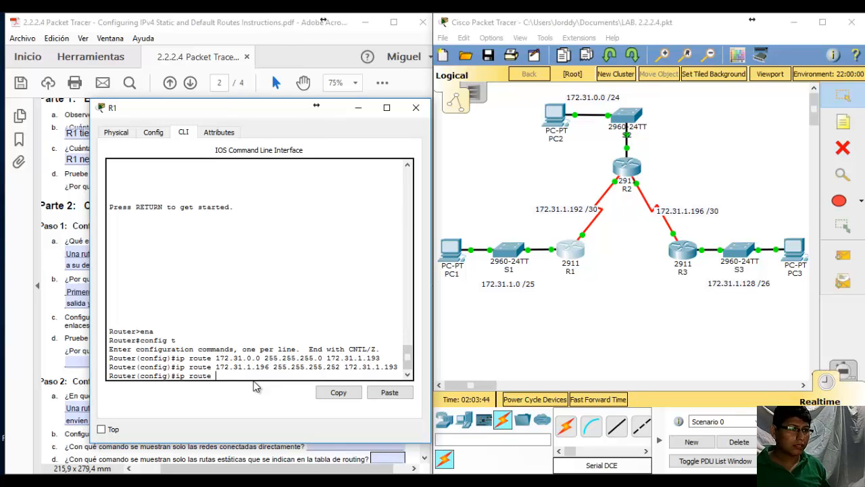
type(" 172.31")
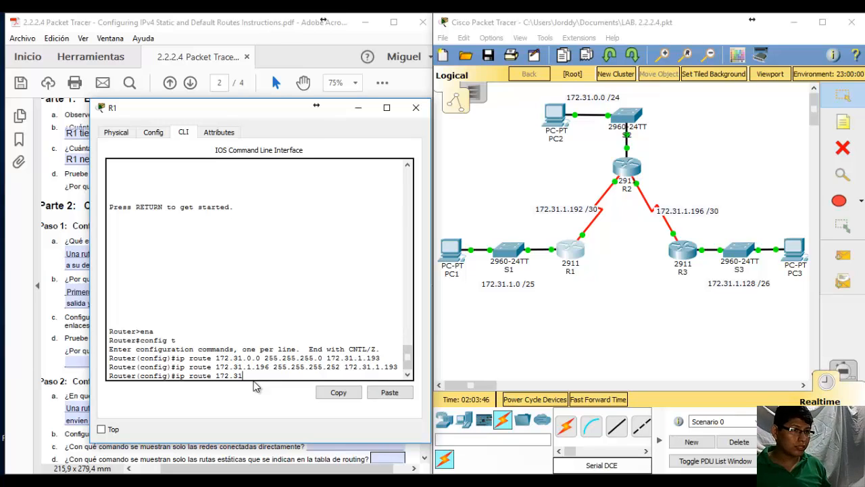
type(".1.128")
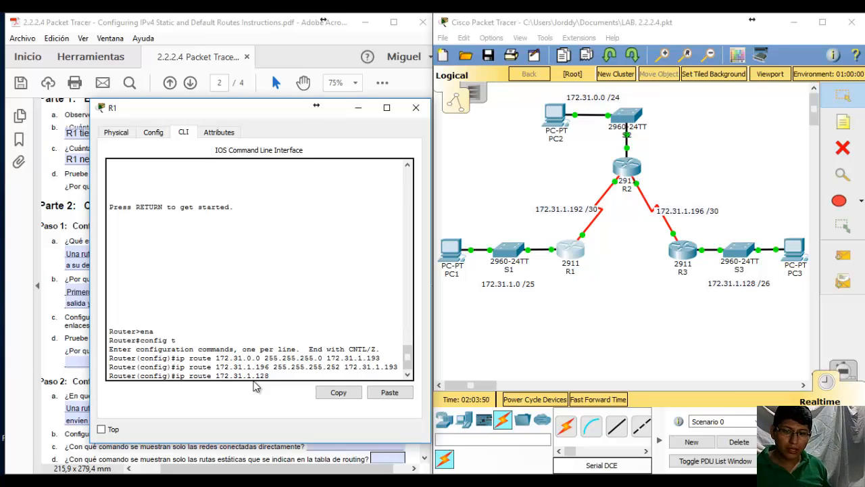
type(" 255.2")
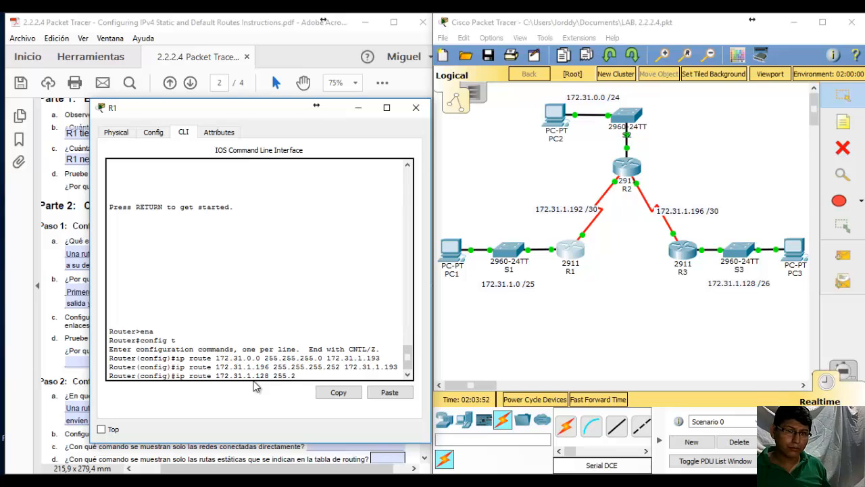
type("55.255")
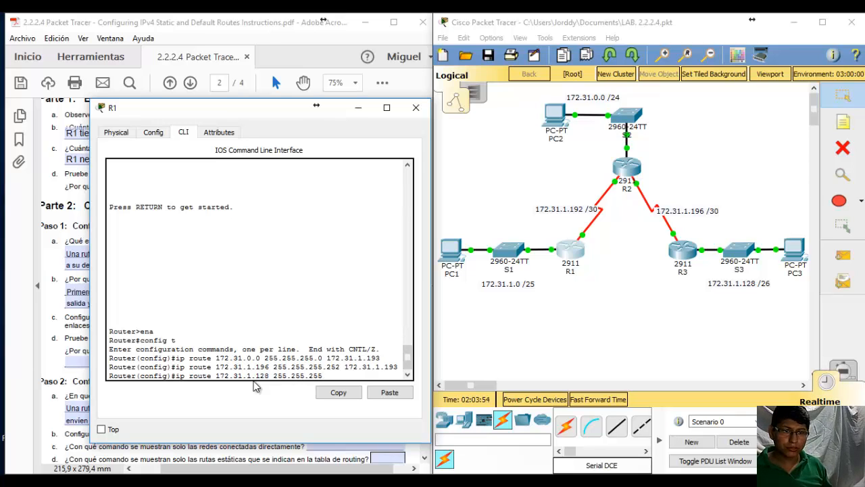
type(".19")
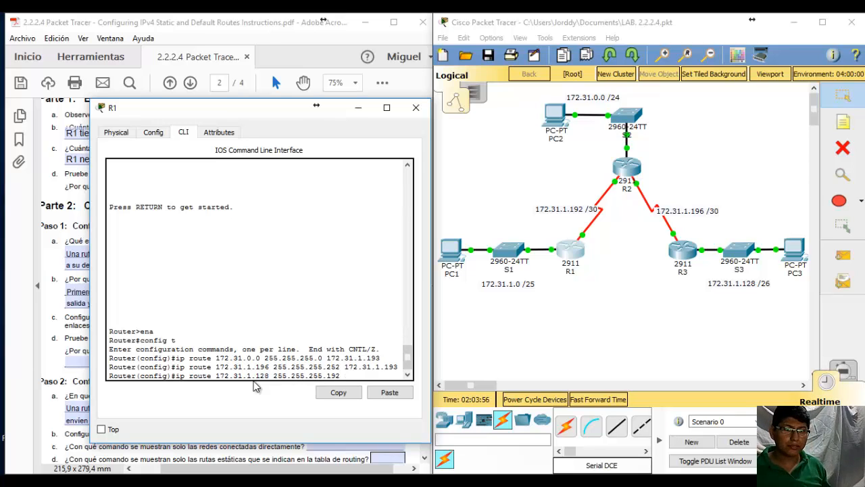
type("2 17")
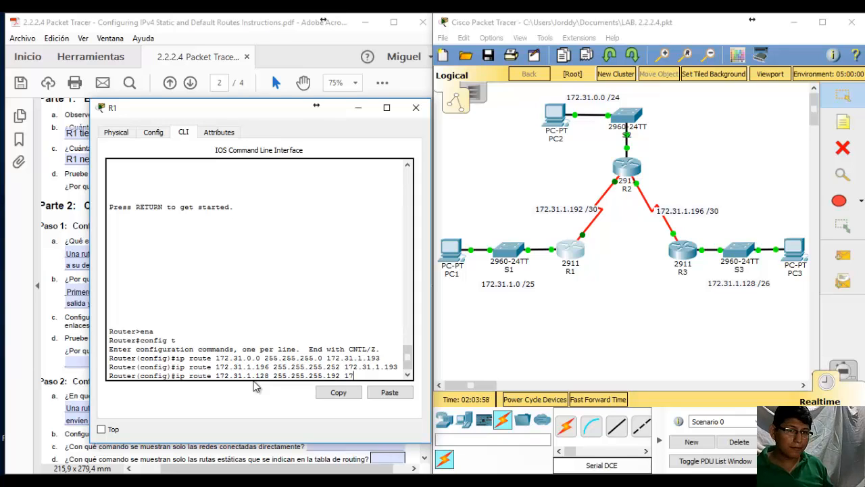
type("2.31.1")
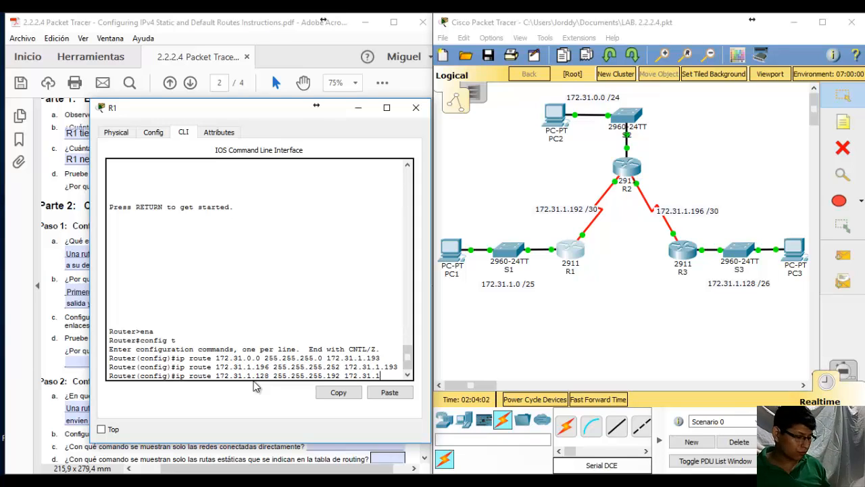
type(".193")
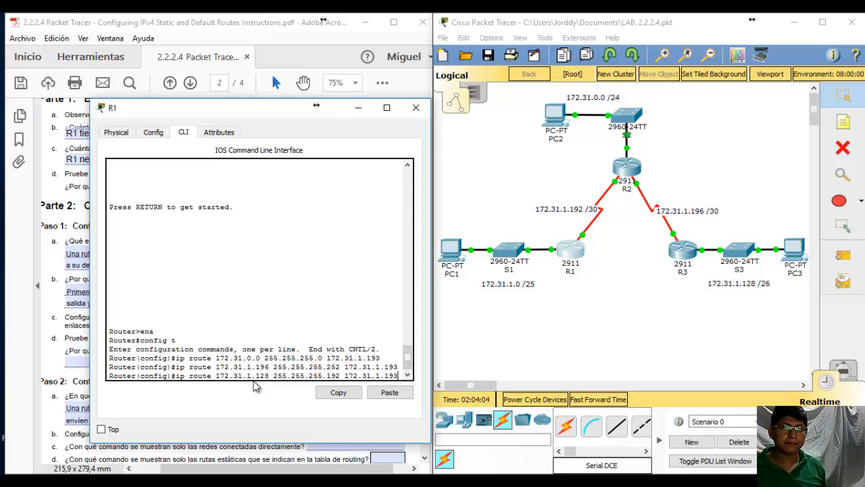
key("Return")
Exit global configuration mode on R1 and close the router's window.
type("ex")
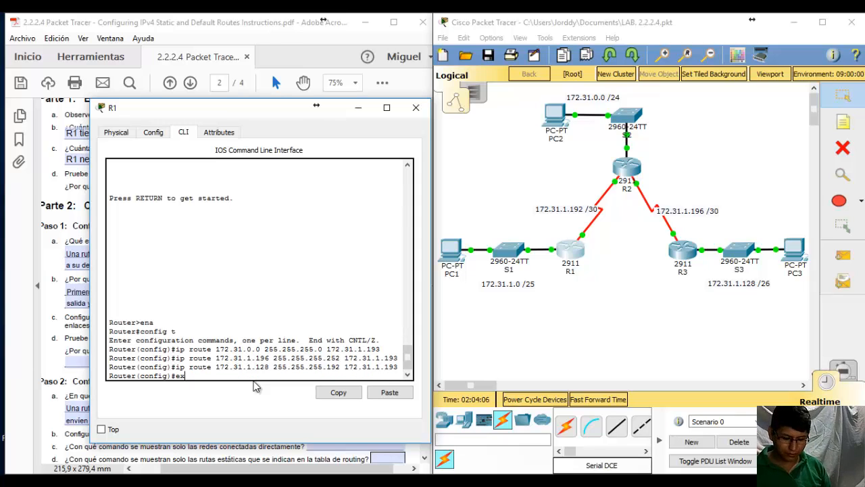
type("it")
key("Return")
key("Return")
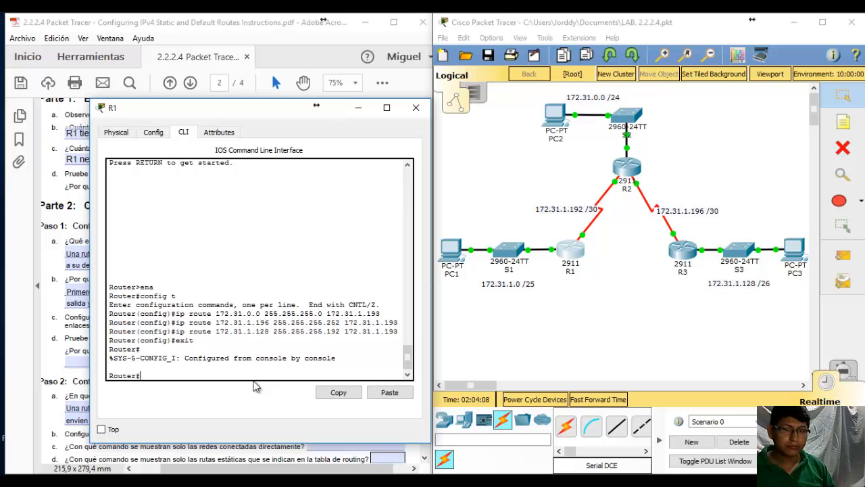
left_click(419, 112)
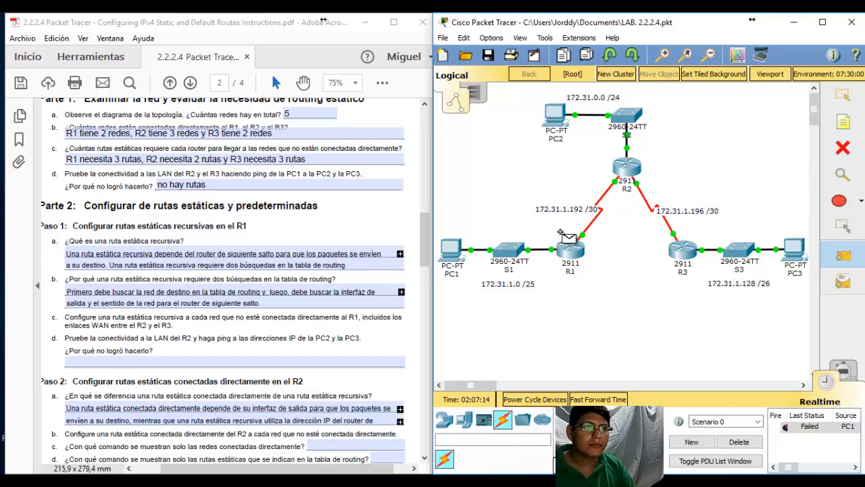
Test connectivity with a simple PDU from PC2 to PC3, and delete the test scenario.
left_click(556, 116)
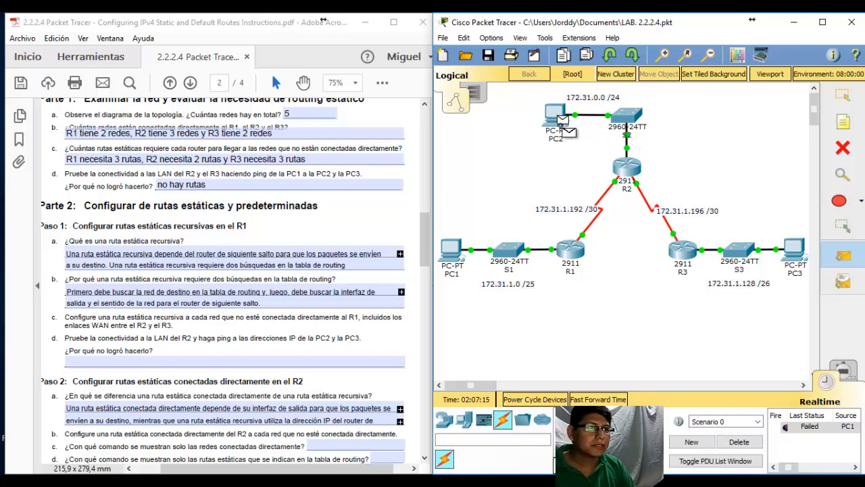
left_click(783, 254)
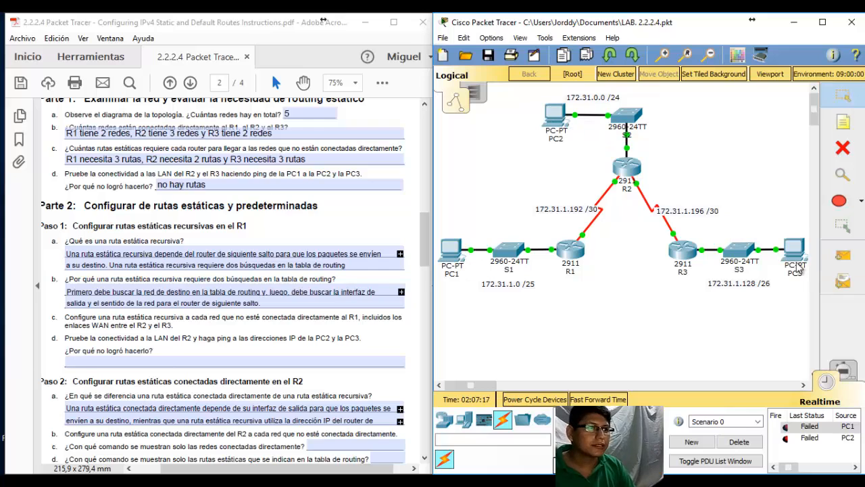
left_click(740, 444)
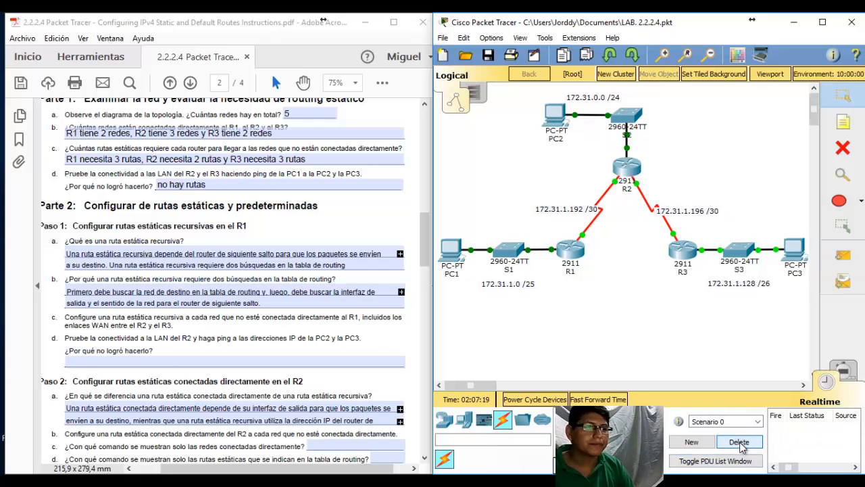
Answer Paso 1 question d with "El r1 tiene rutas del R2 y R3 pero el R2 Y EL R3 no tienen rutas del R1".
left_click(134, 365)
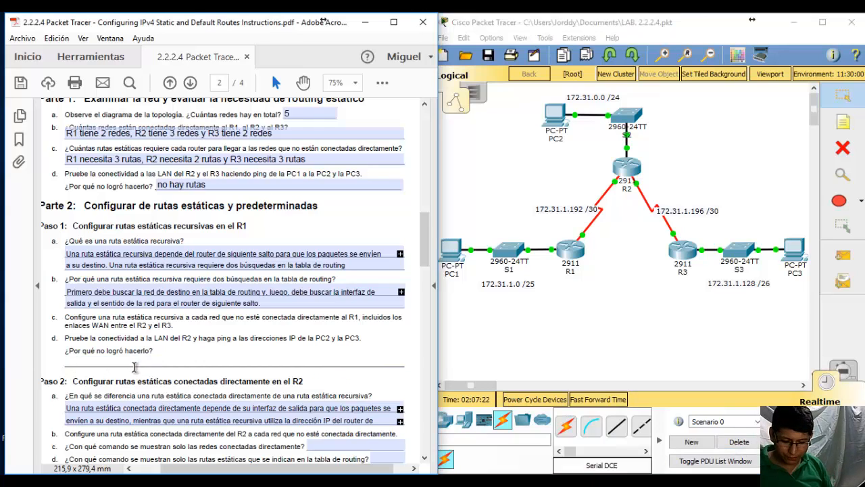
type("El")
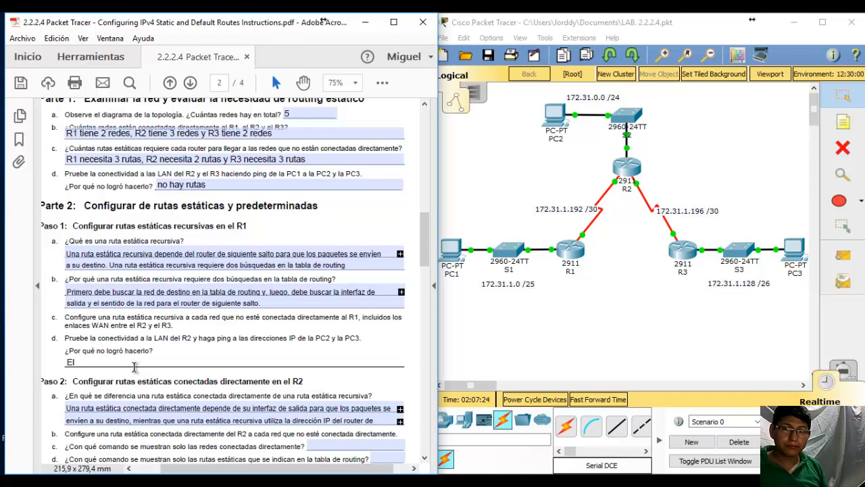
type(" r1 tiene")
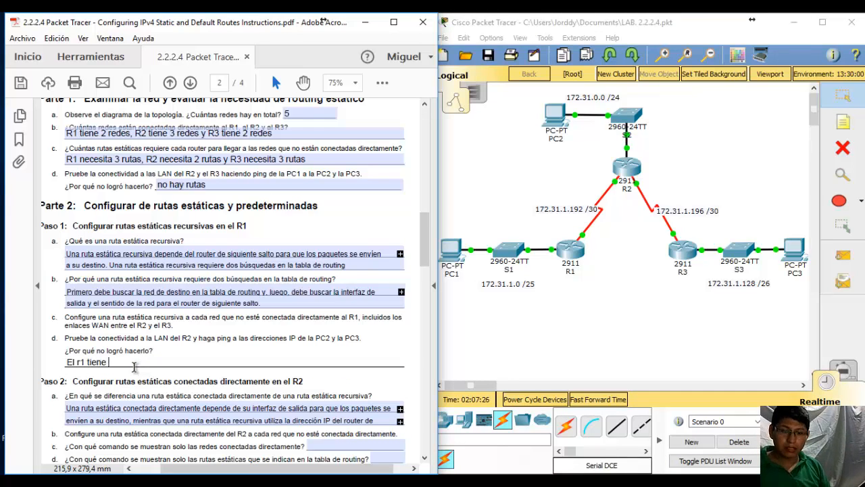
type(" rutas del")
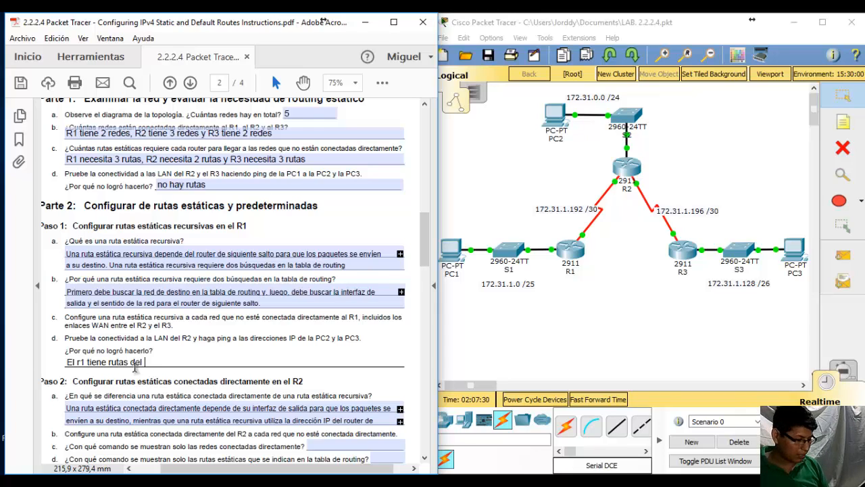
type(" R")
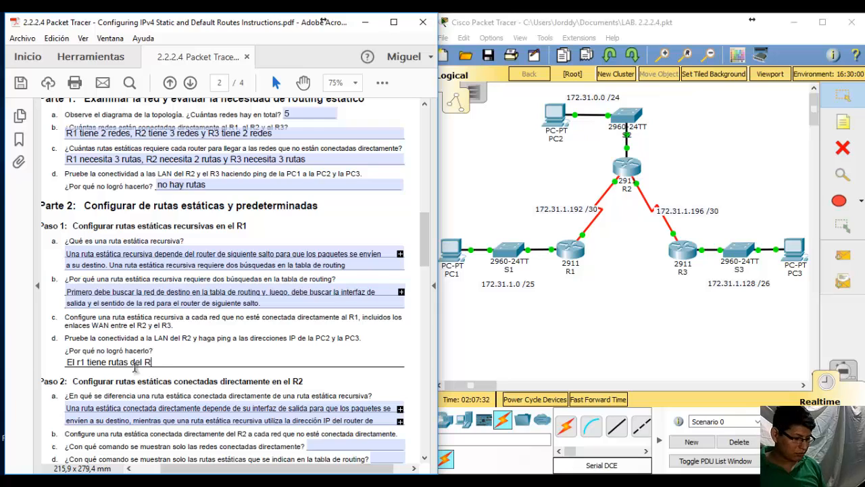
type("2 y R3")
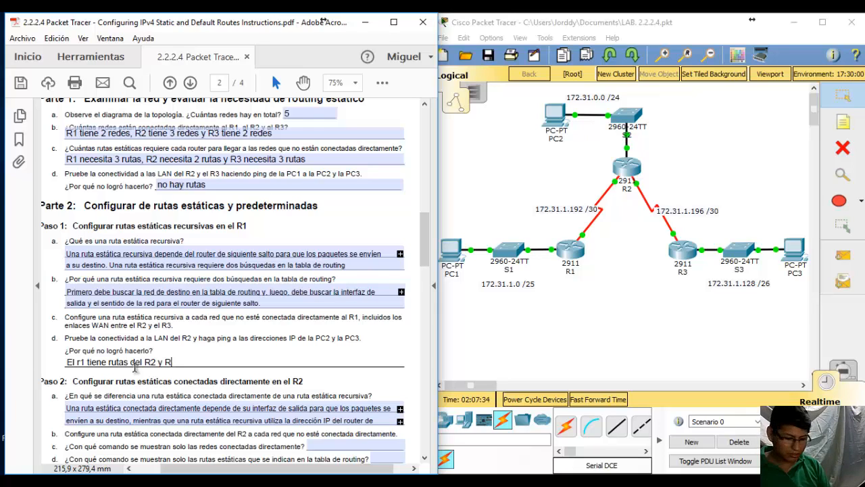
type(" pero")
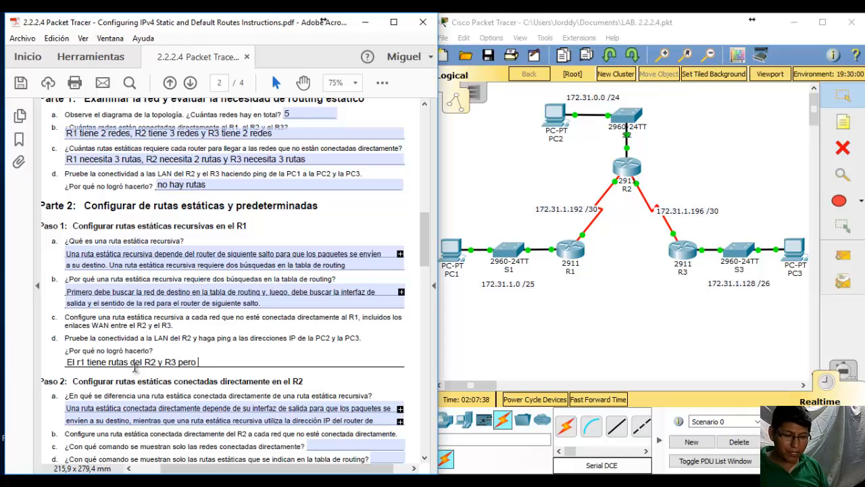
type(" el R")
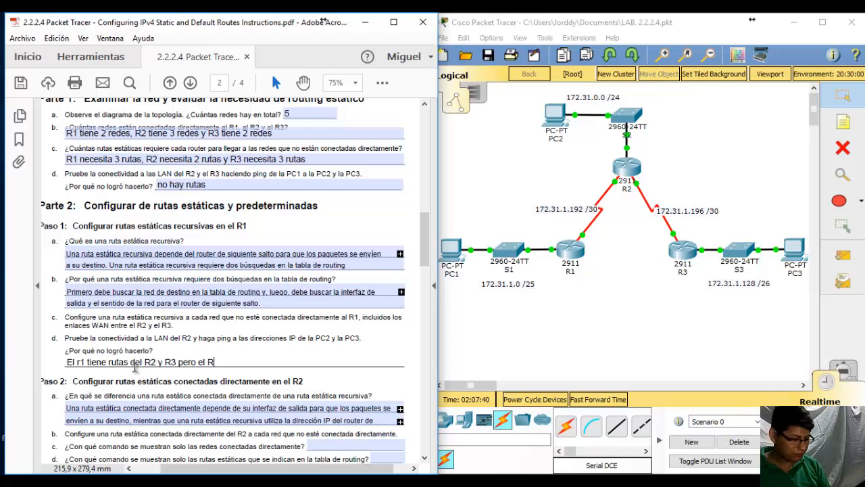
type("2 Y ")
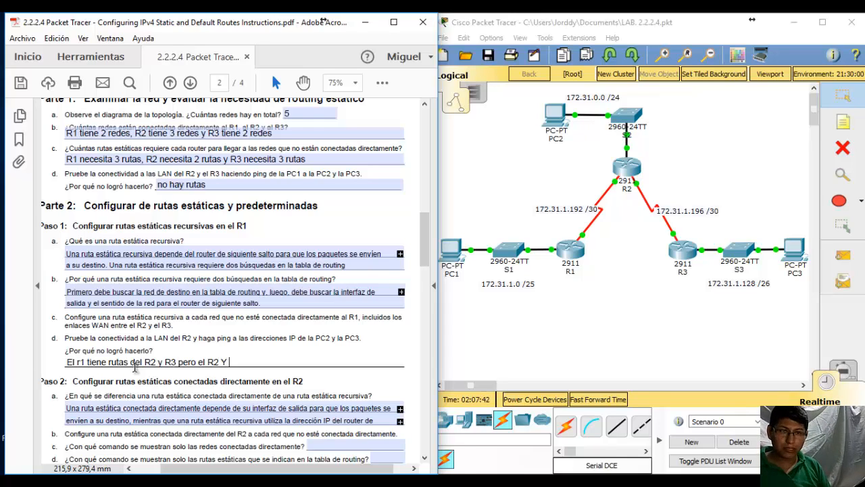
type("EL")
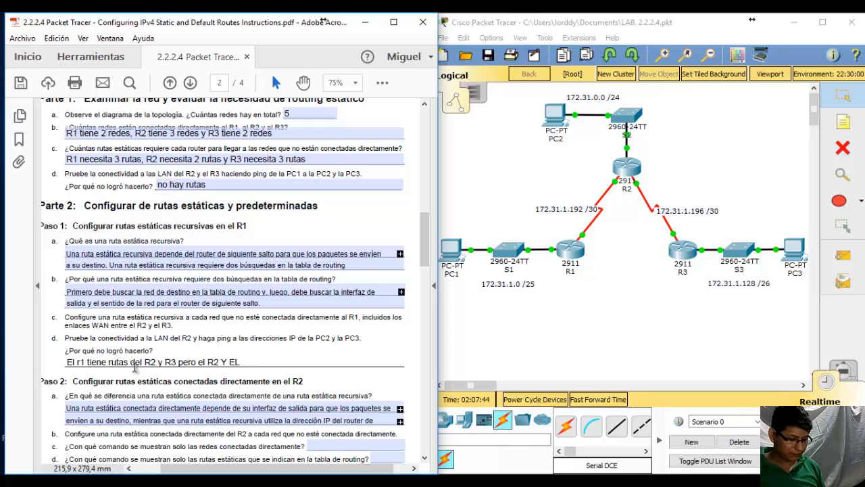
type(" R3 ")
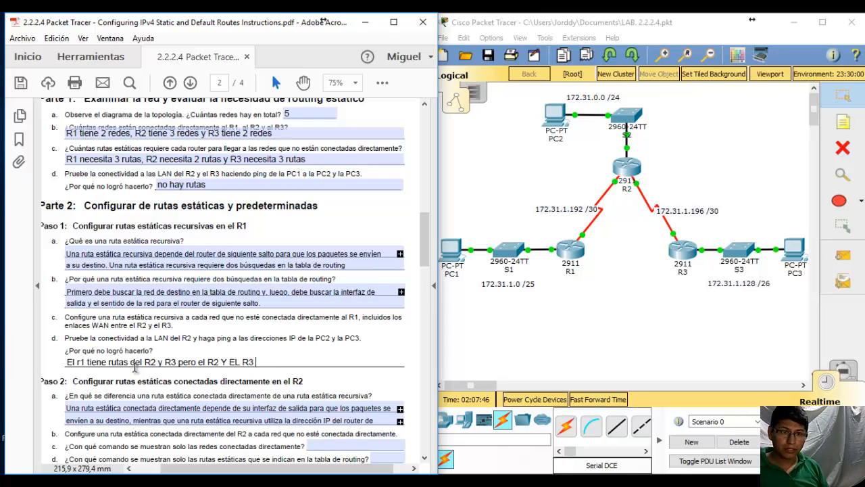
type("no tiene ")
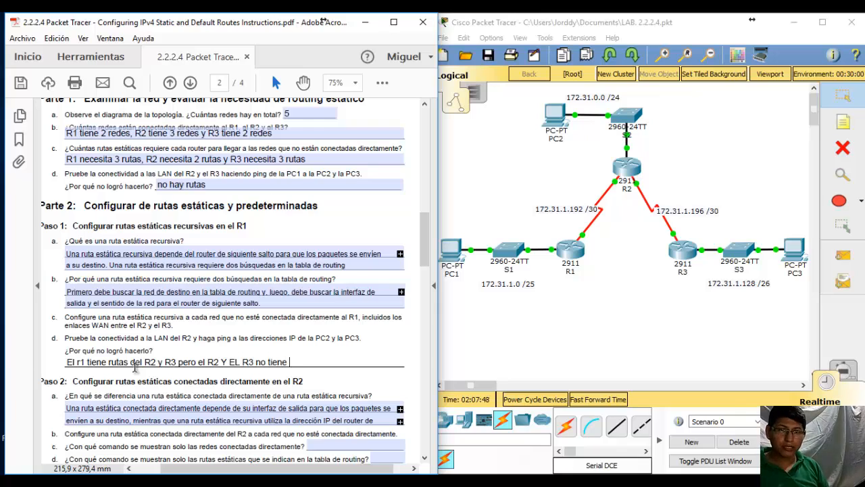
type("n ")
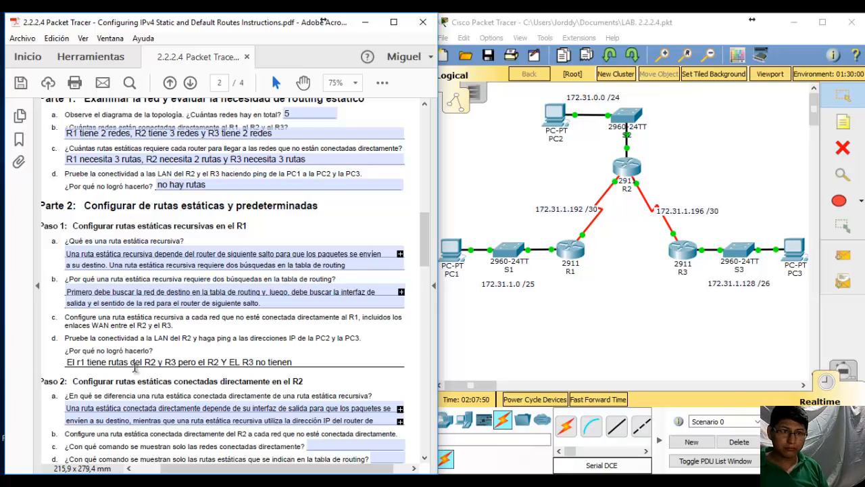
type("rutas de")
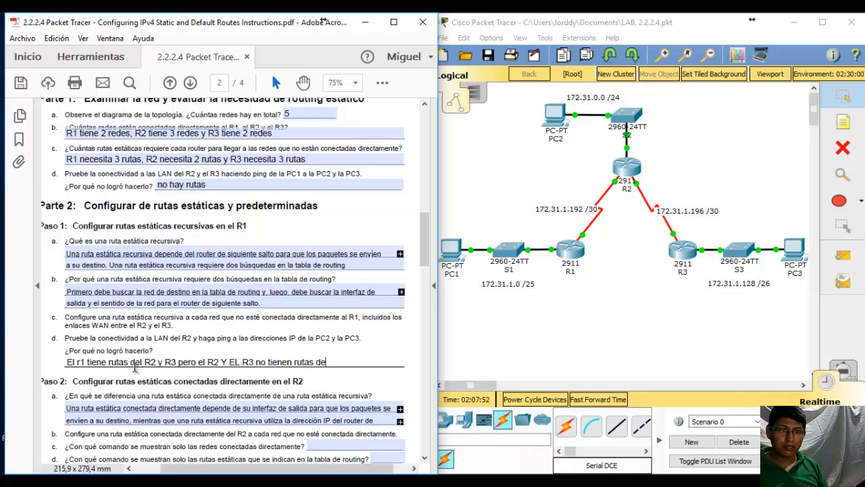
type("l R1")
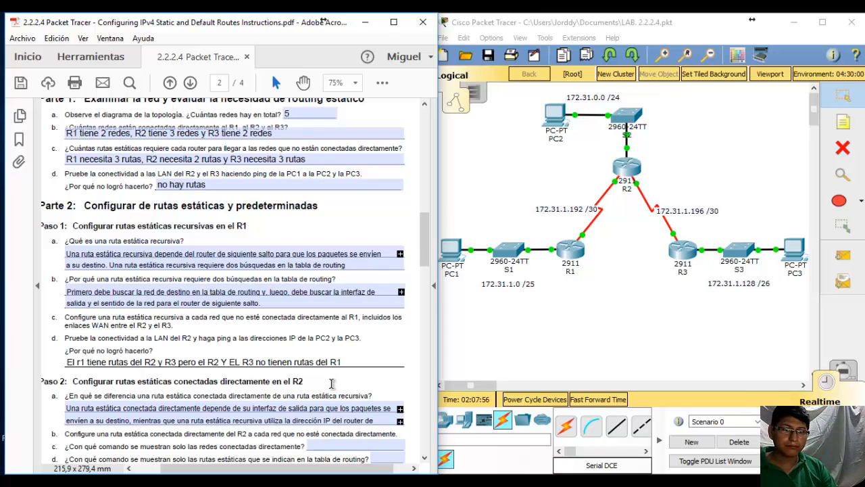
Open router R2's command line in Packet Tracer and enter global configuration mode.
scroll(150, 395, "down", 1)
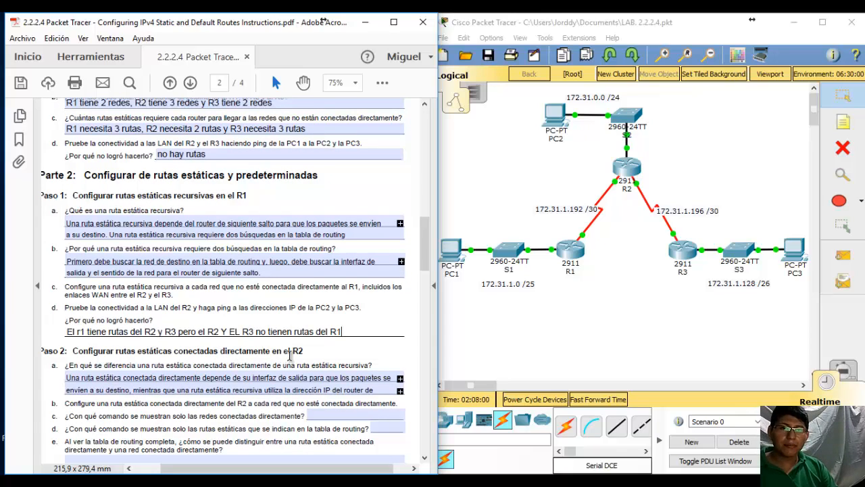
scroll(290, 354, "down", 1)
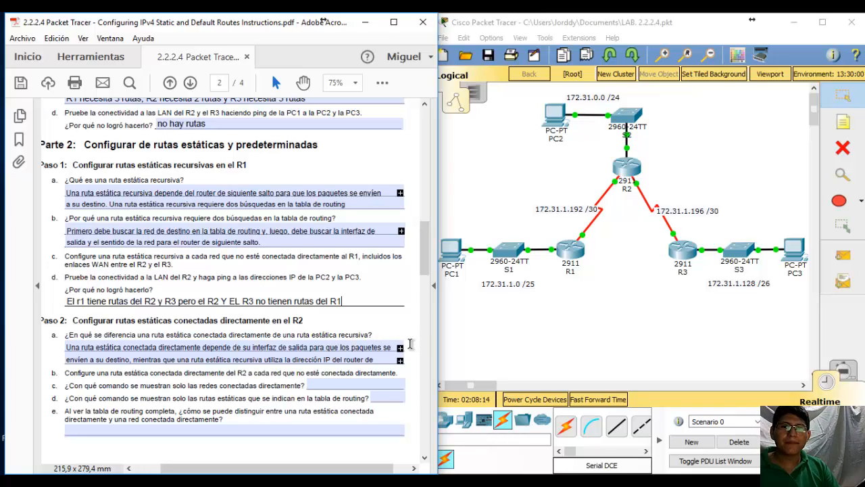
left_click(372, 359)
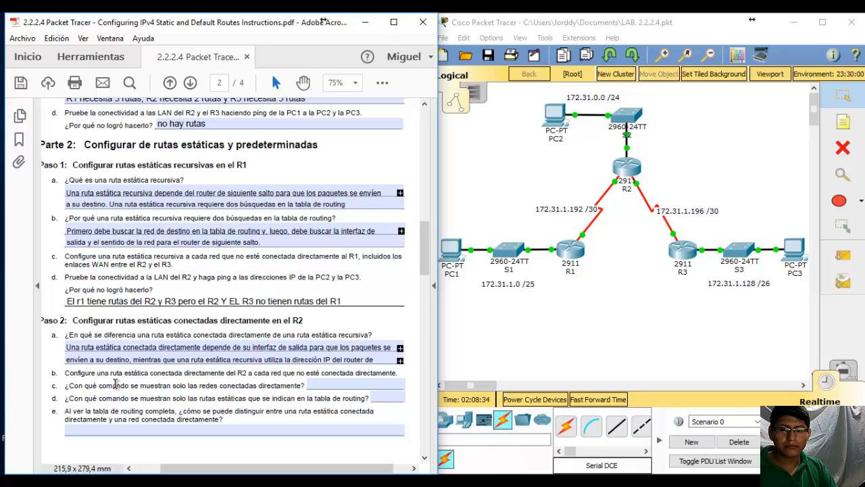
left_click(573, 324)
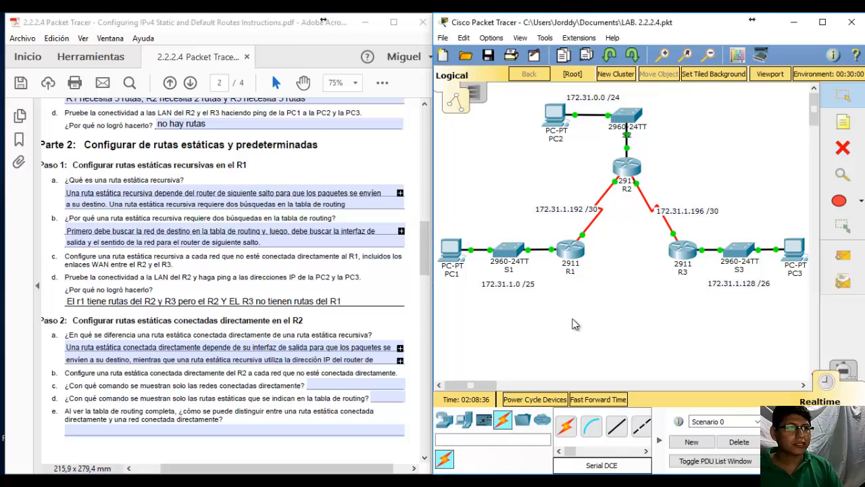
left_click(629, 171)
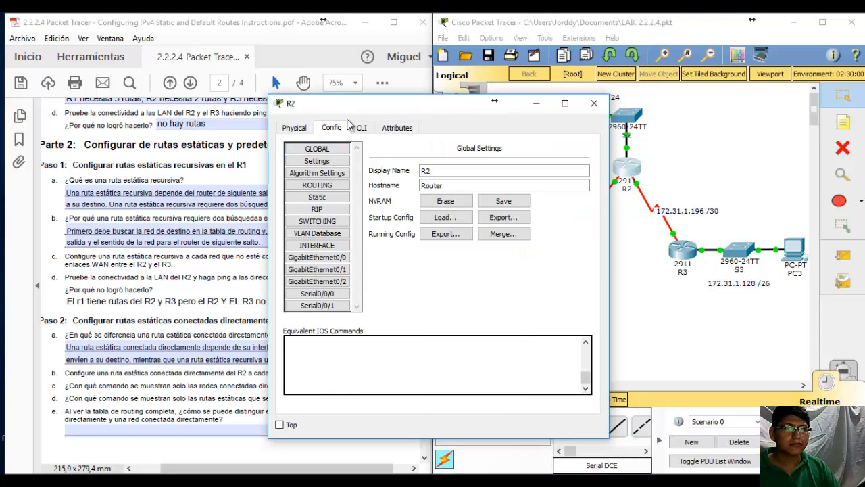
left_click(362, 127)
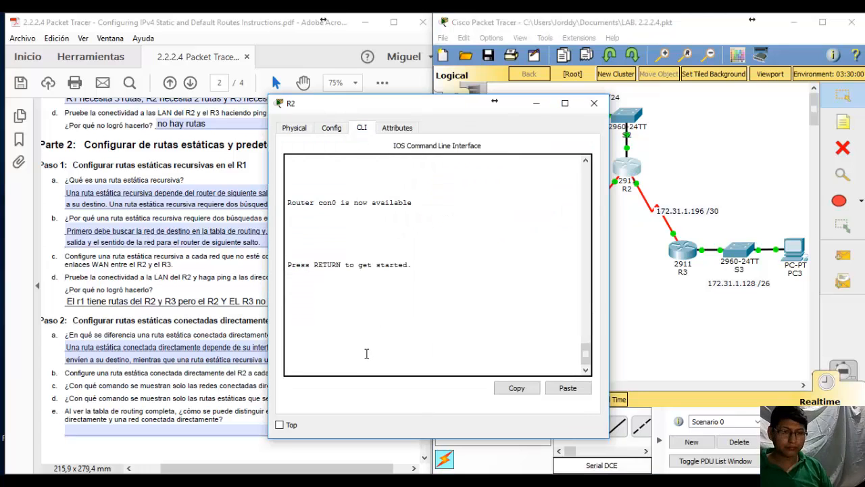
key("Return")
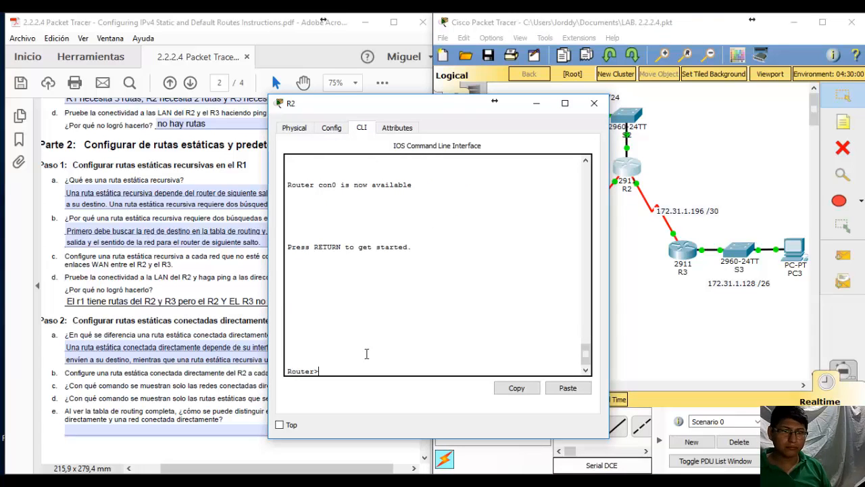
type("ena")
key("Return")
type("co")
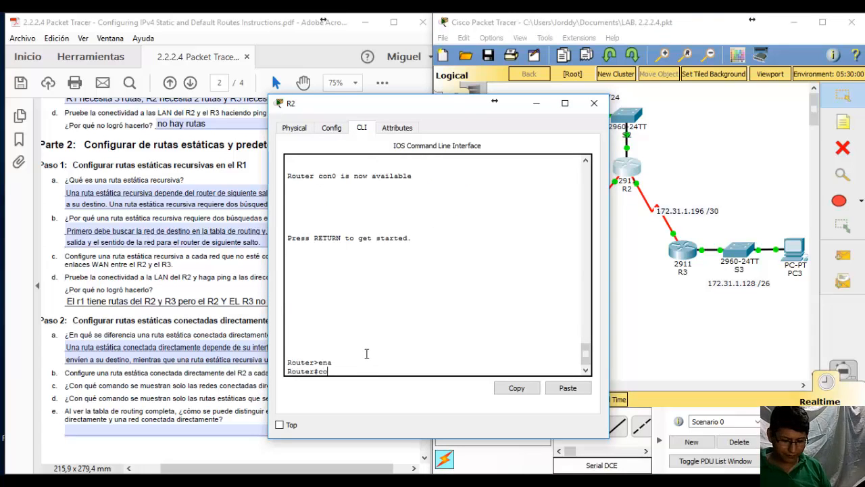
type("nfig t")
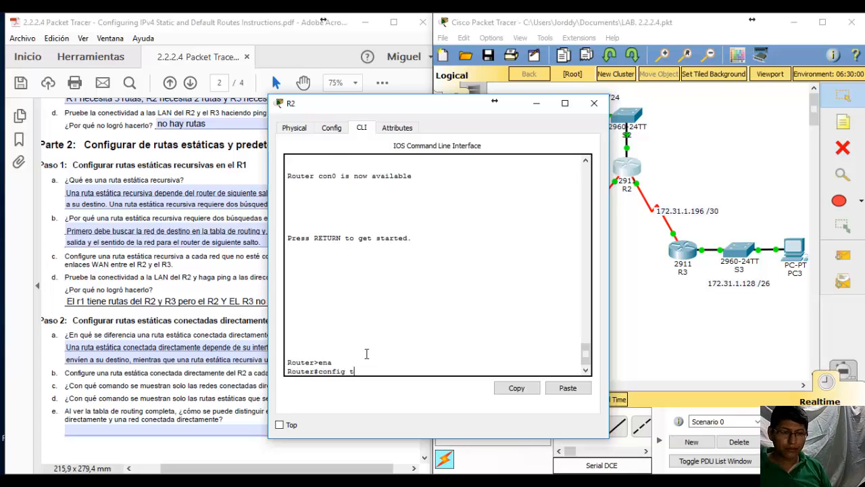
key("Return")
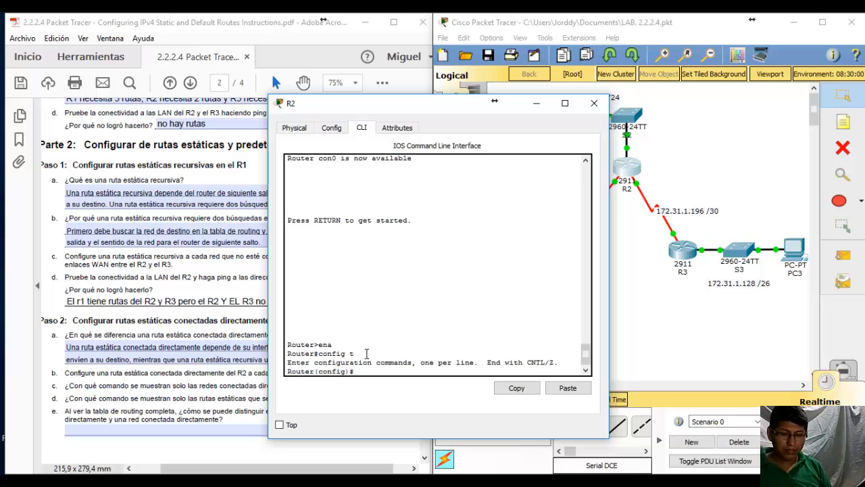
Add a directly connected static route on R2 to network 172.31.1.0 with mask 255.255.255.128 through interface s0/0/0.
type("ip")
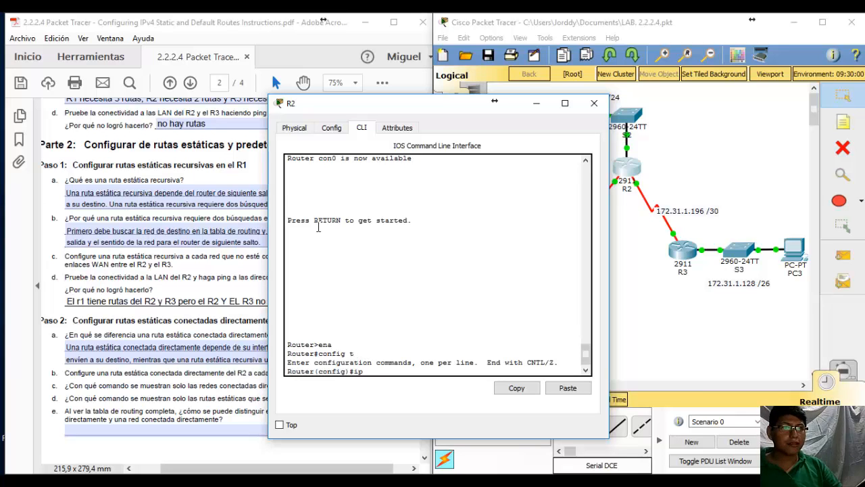
left_click_drag(440, 114, 266, 93)
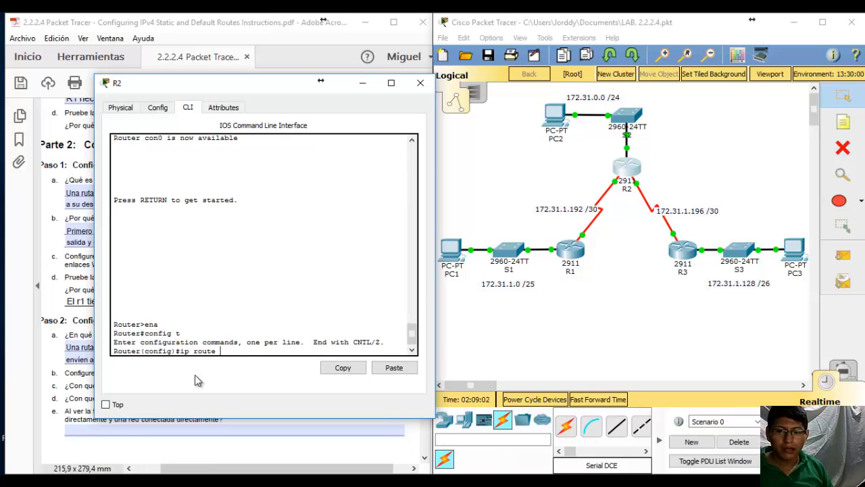
type("172")
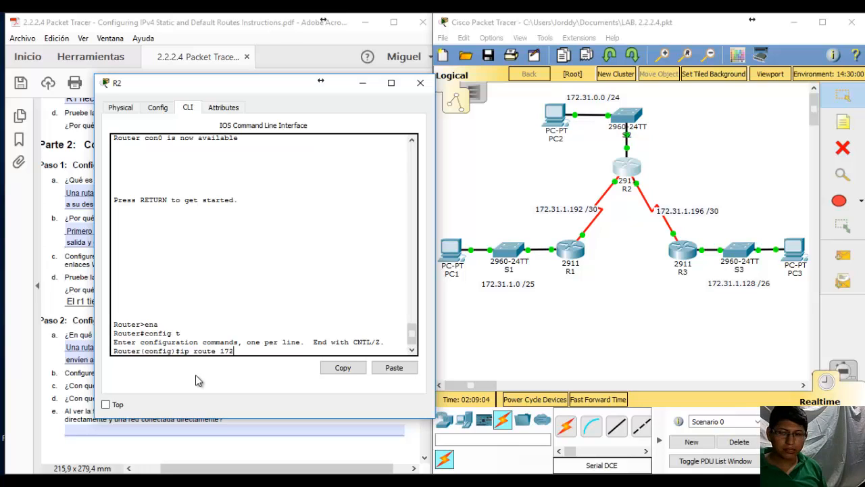
type(".31")
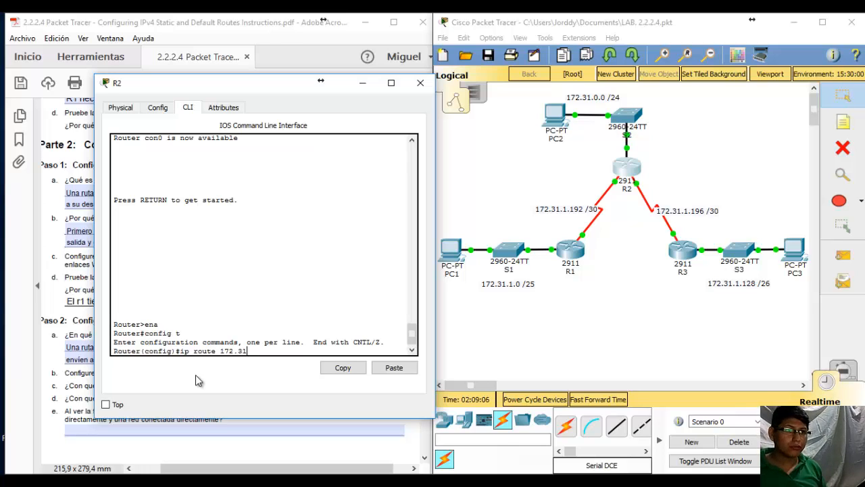
type(".1.0")
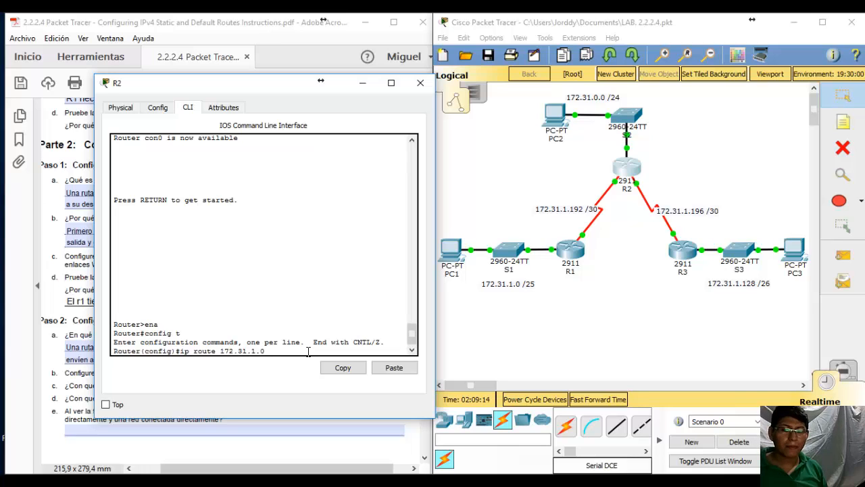
type("255")
key("Return")
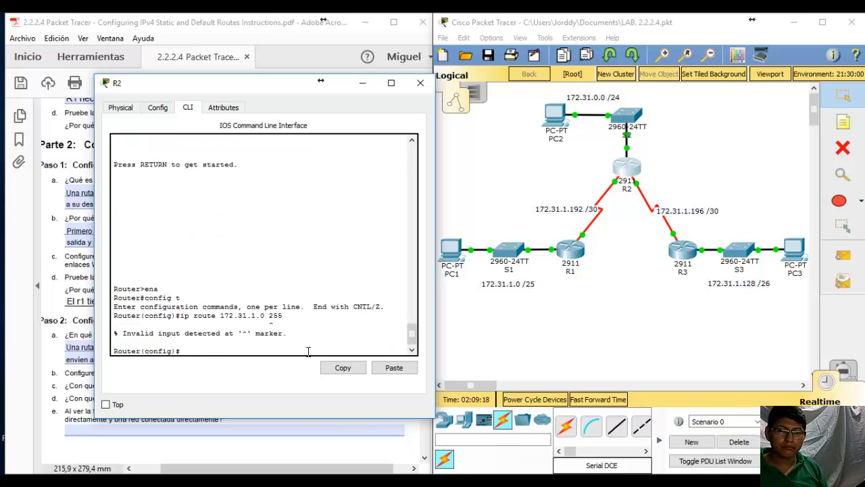
key("Up")
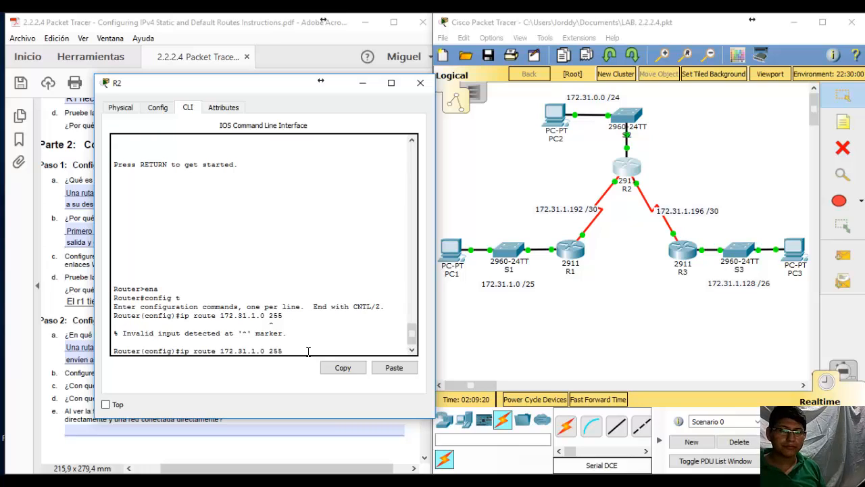
type(".255")
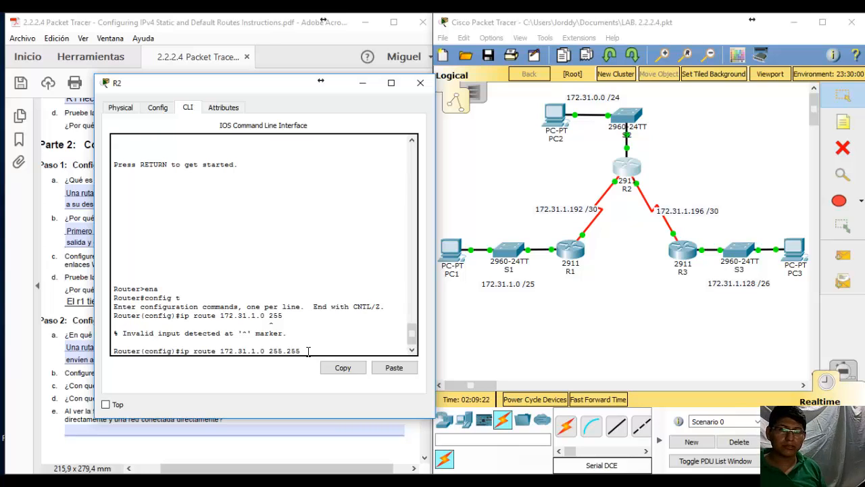
type(".")
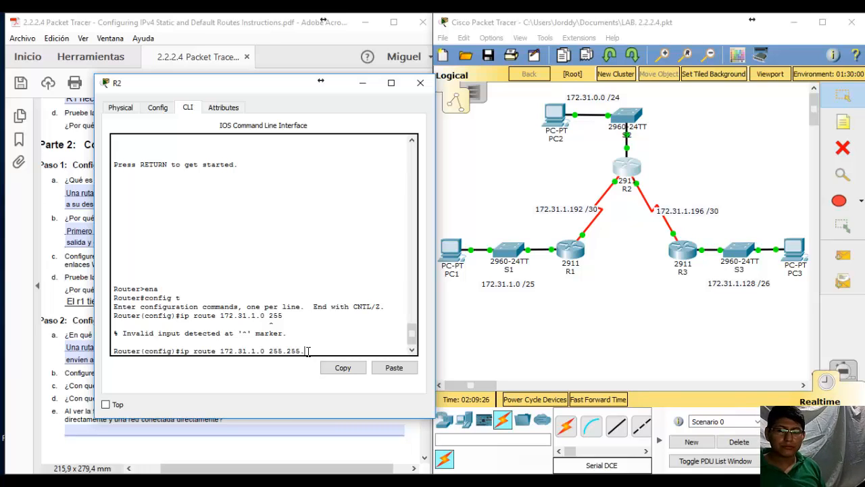
type("255")
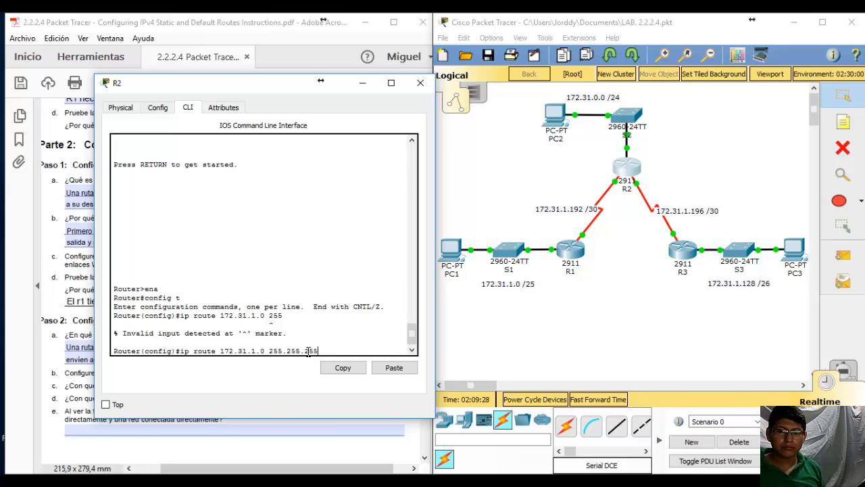
type(".128")
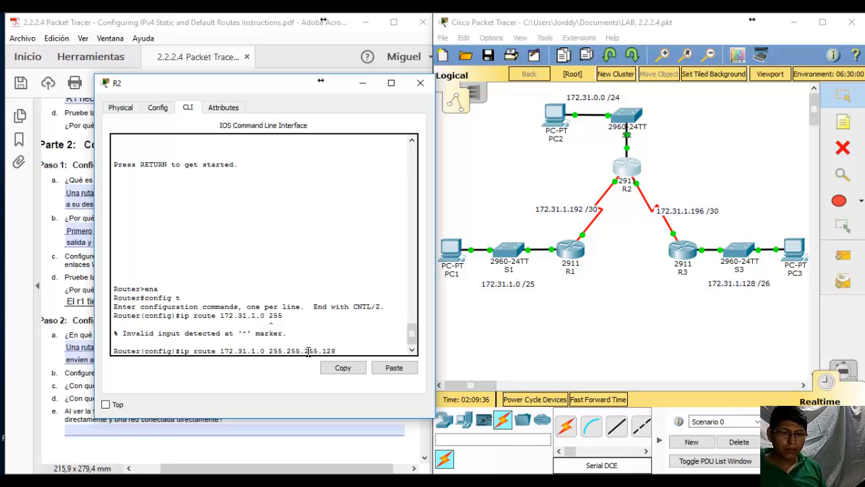
type("s0/0/0")
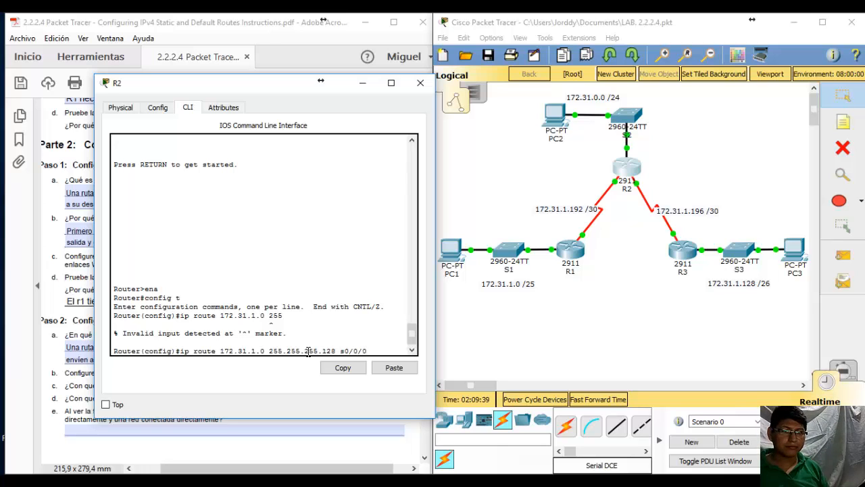
key("Return")
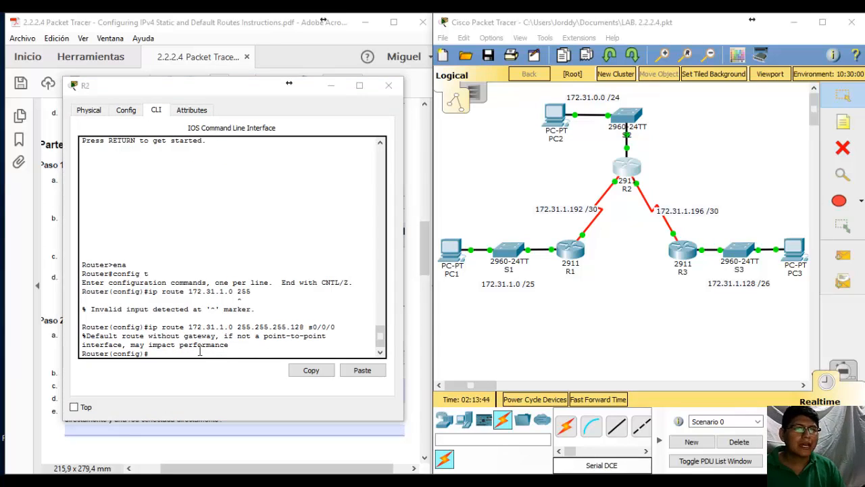
Add a directly connected static route on R2 to network 172.31.1.128 with mask 255.255.255.192 through interface s0/0/1.
left_click(200, 353)
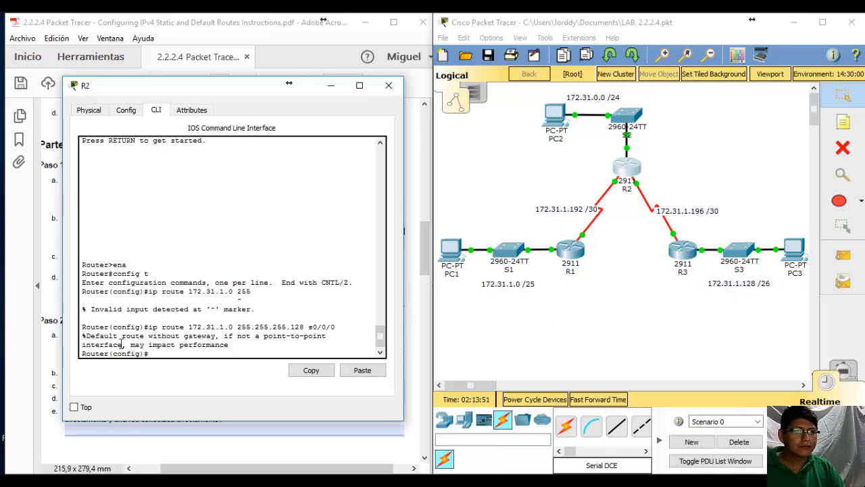
type("i")
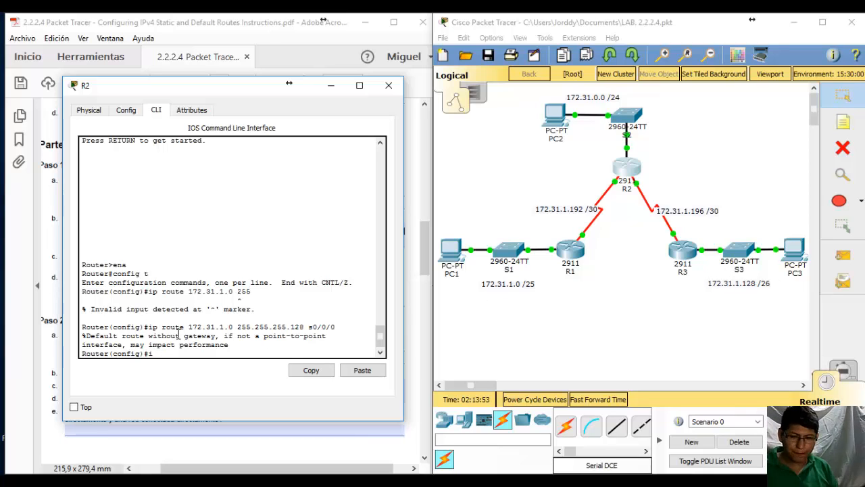
type("p route")
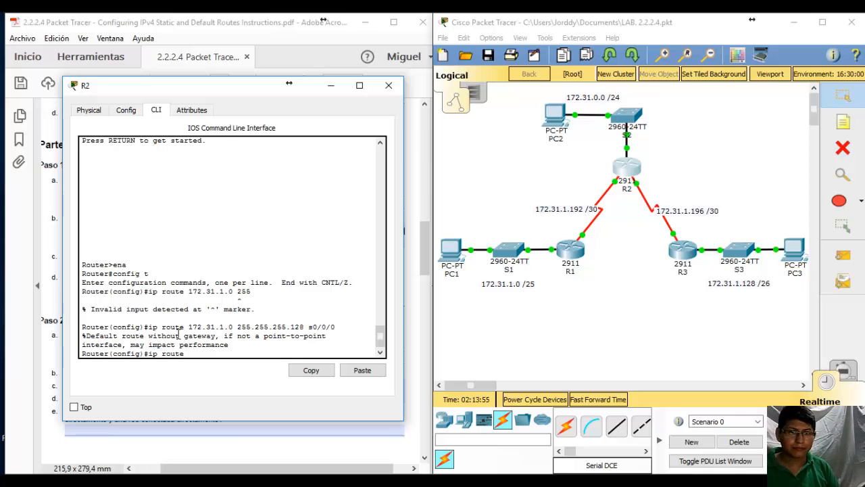
type(" 172.")
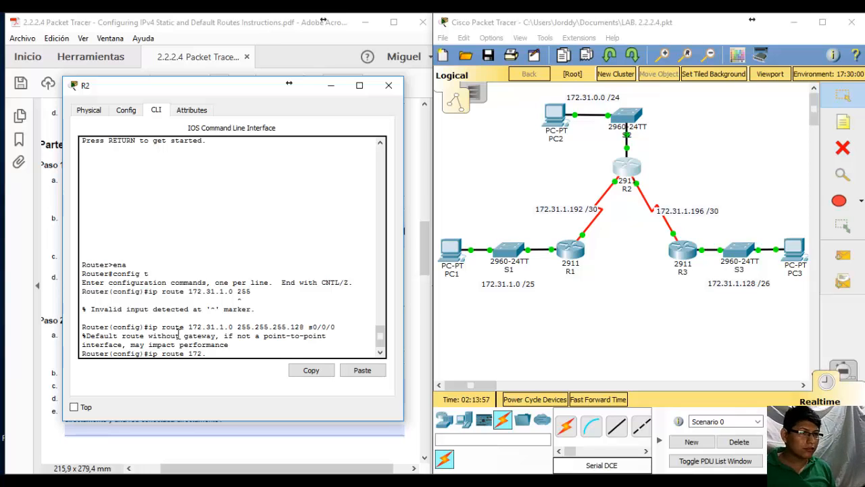
type("31.1.128")
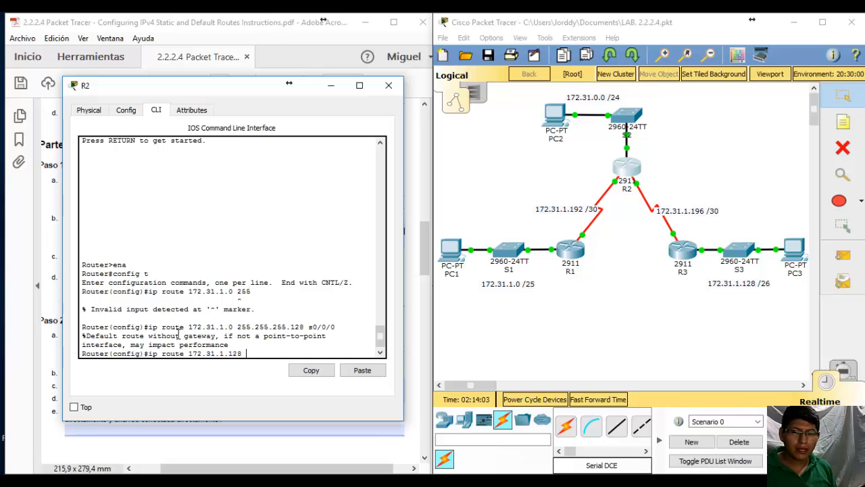
type(" 255.2")
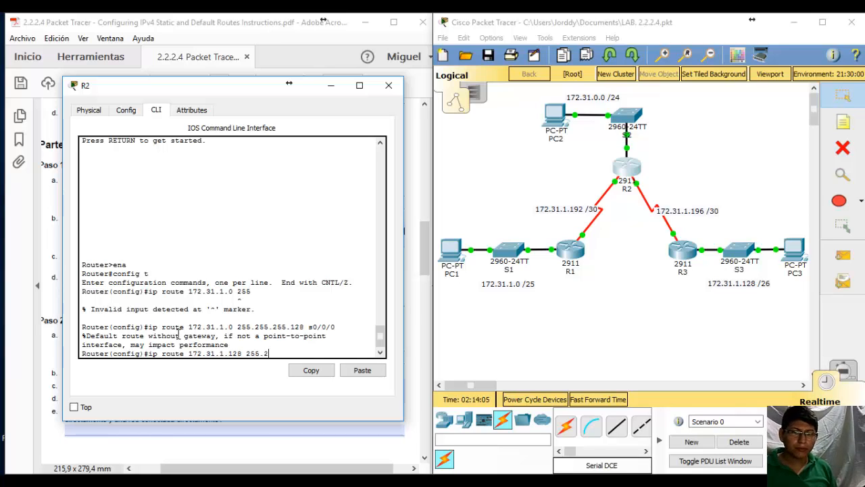
type("55.255.255")
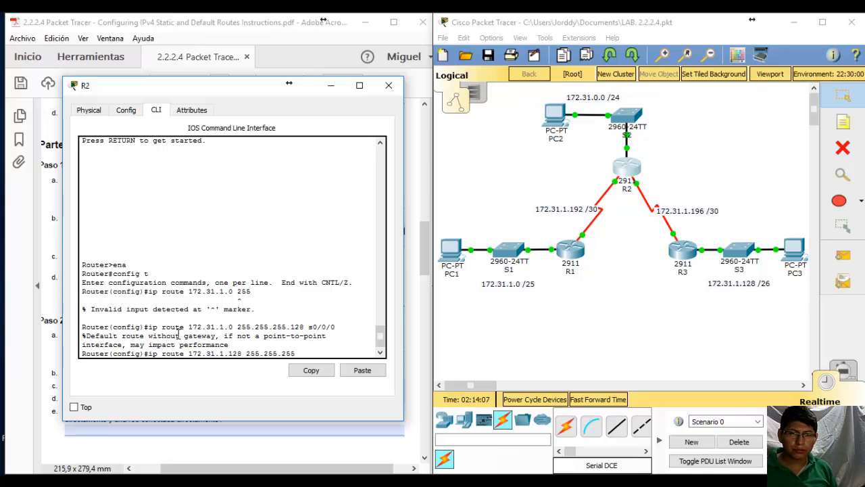
type(".192 ")
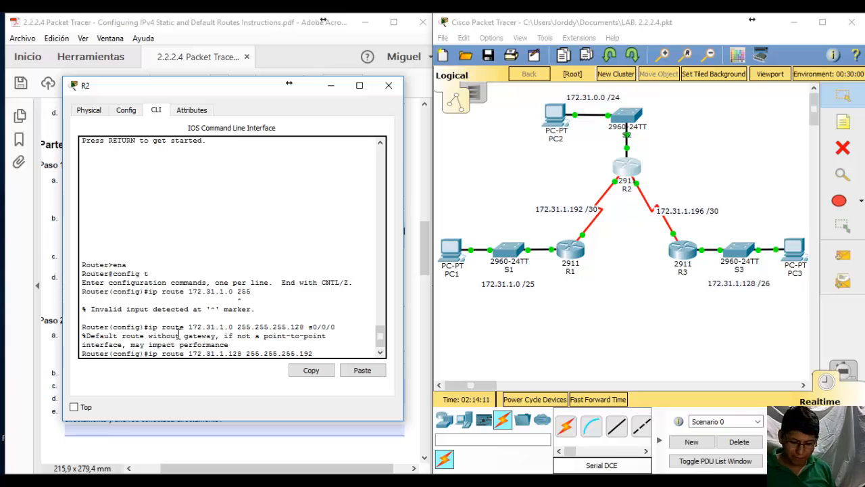
type("s")
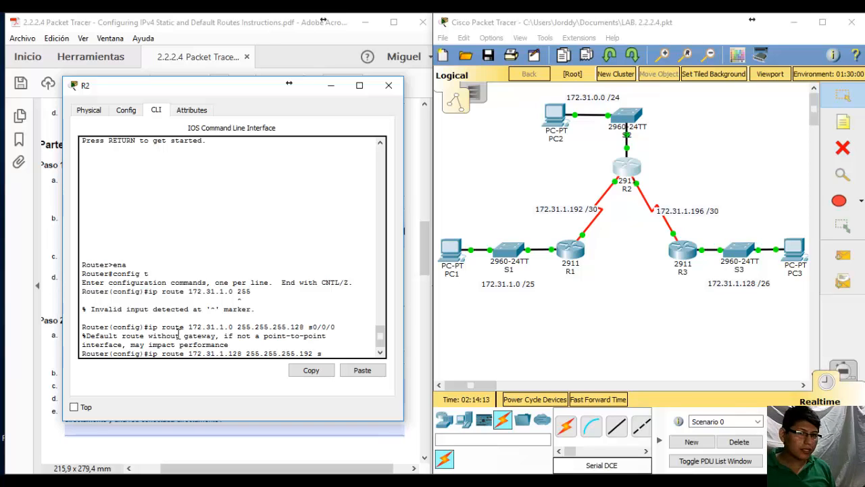
type("0/")
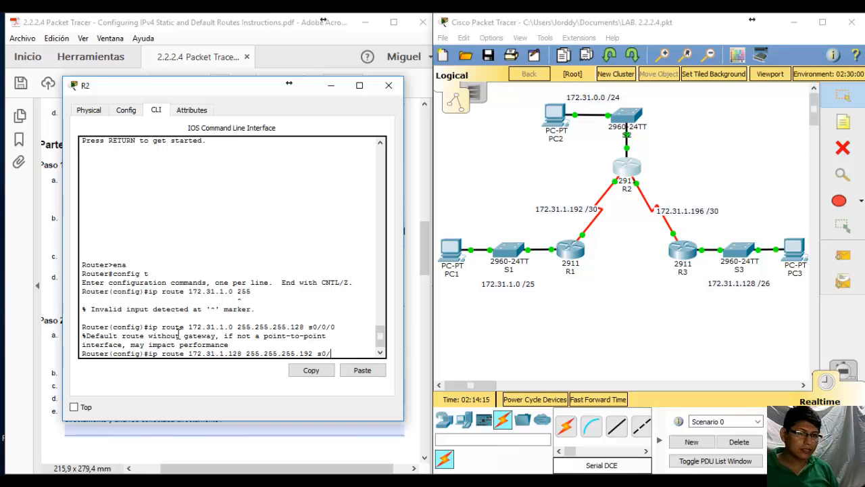
type("0/1")
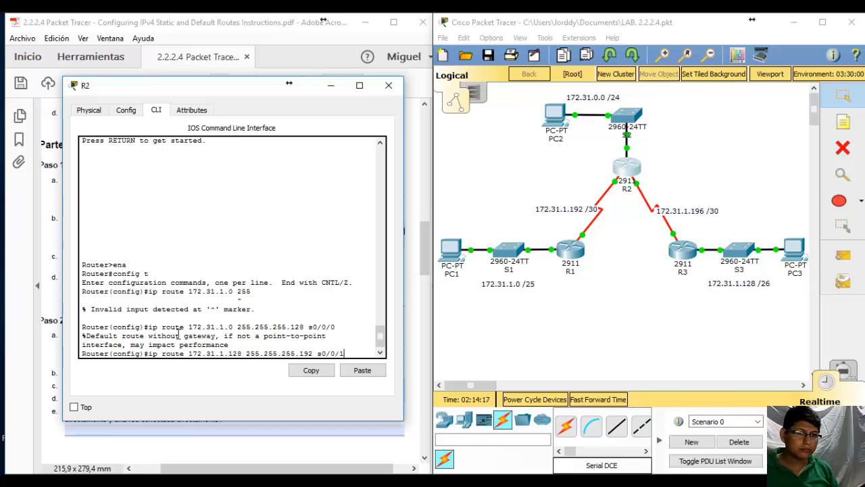
key("Return")
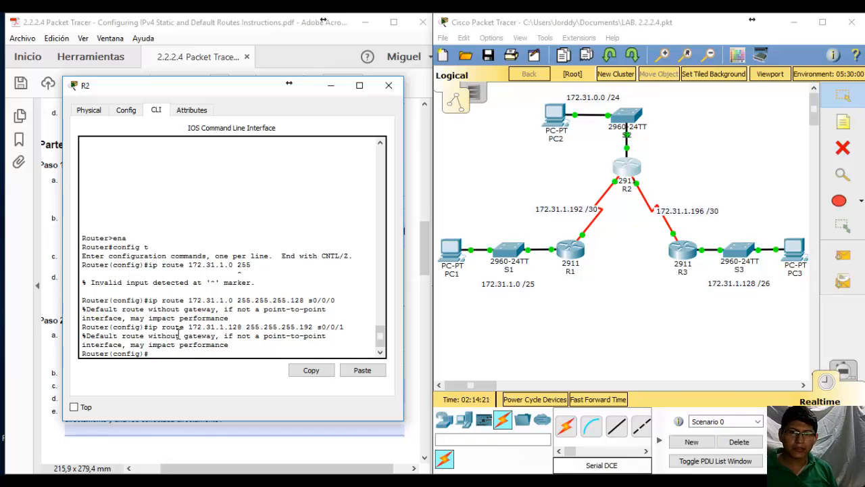
Exit global configuration mode on R2 and minimize the router's window.
type("exit")
key("Return")
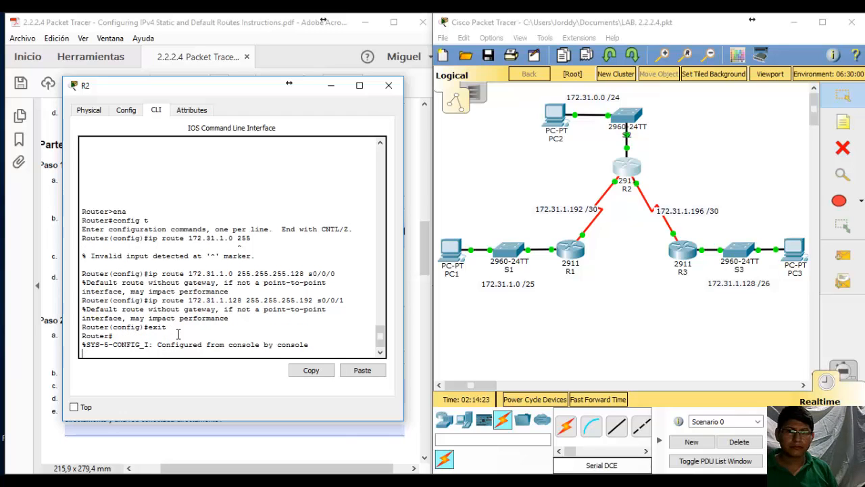
key("Return")
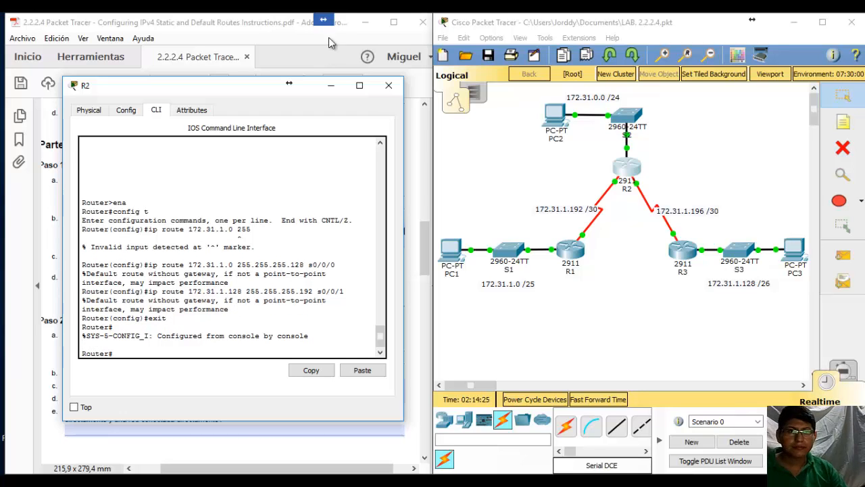
left_click(331, 86)
Switch to the PDF worksheet in Acrobat and answer Paso 2 question c with "show ip route connected".
scroll(249, 371, "down", 1)
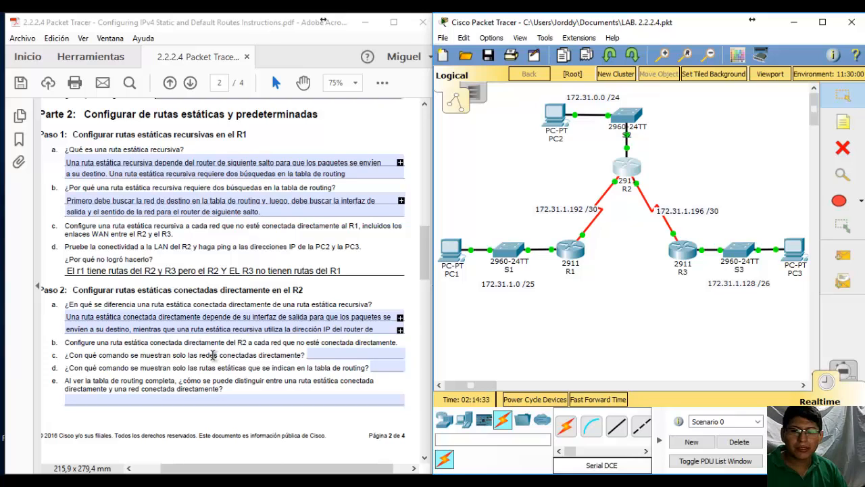
left_click(339, 353)
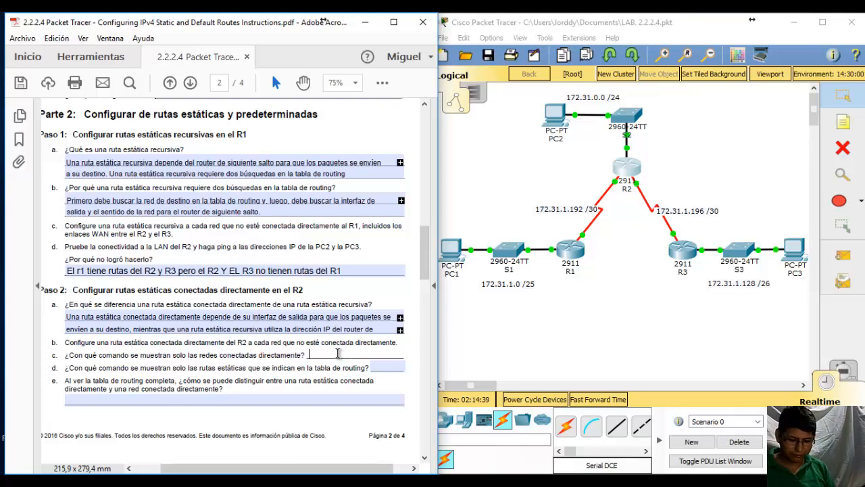
type("sh")
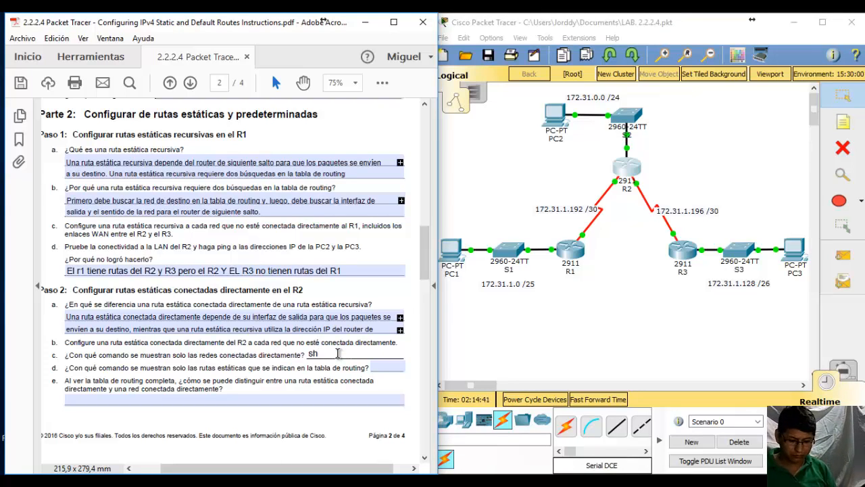
type("ow ip r")
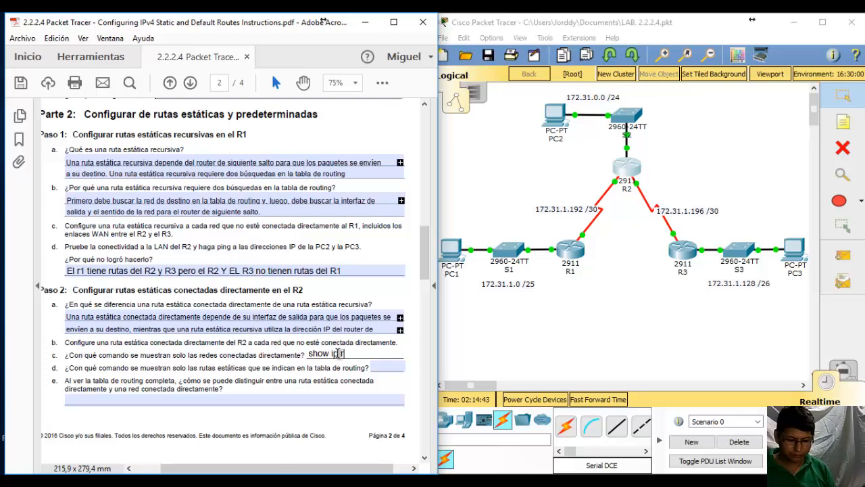
type("out")
key("BackSpace")
key("BackSpace")
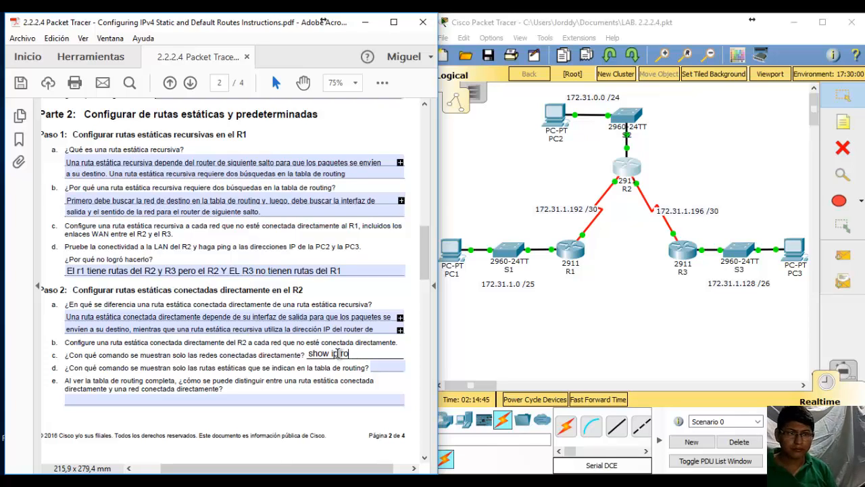
type("ute c")
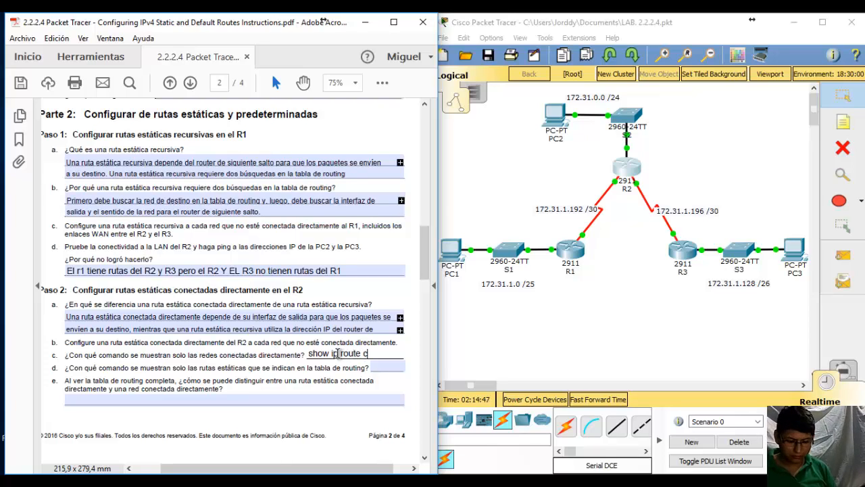
type("on")
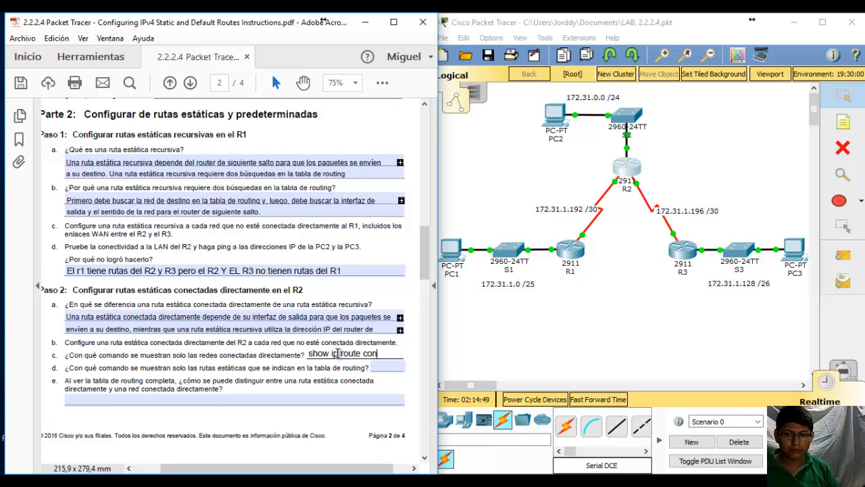
type("nected")
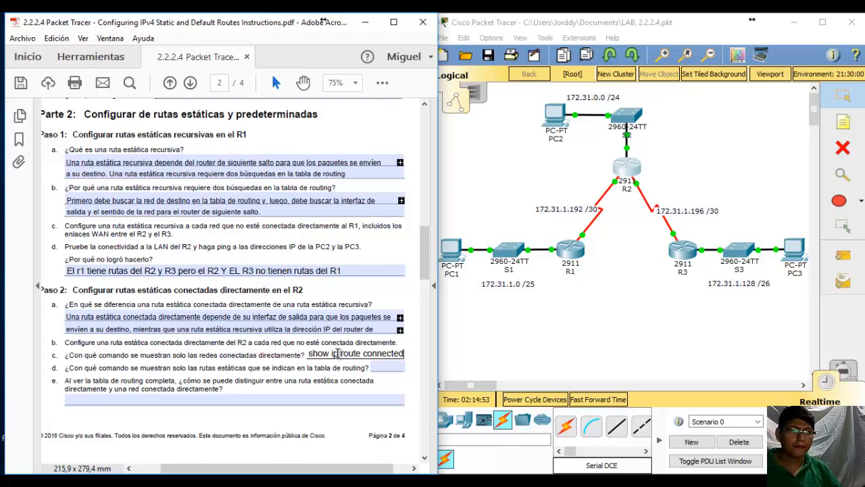
Answer Paso 2 question d in the worksheet with "show ip route static".
key("Tab")
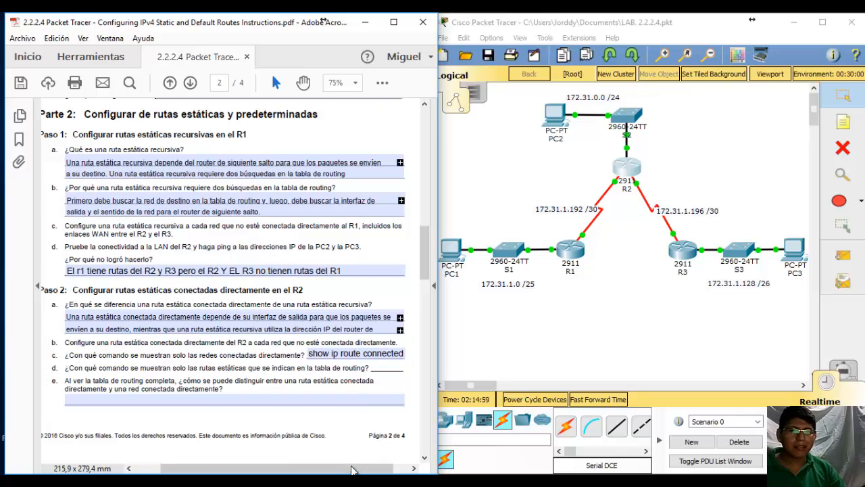
left_click_drag(355, 468, 365, 470)
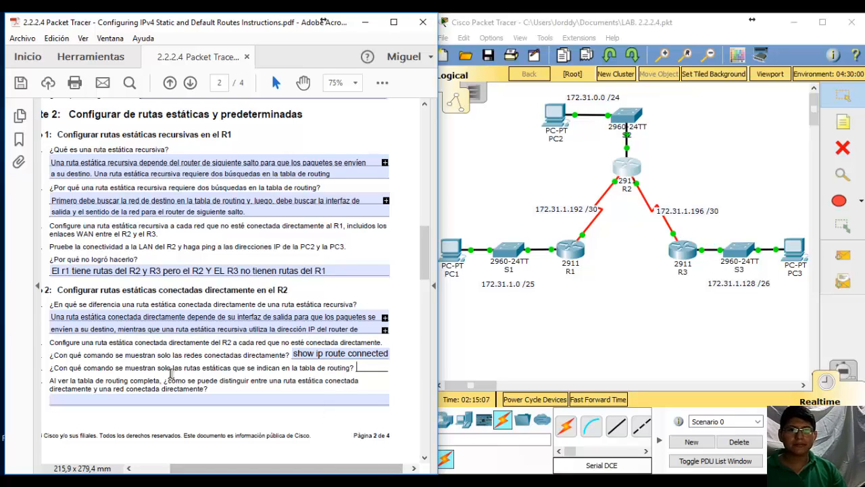
type("sh")
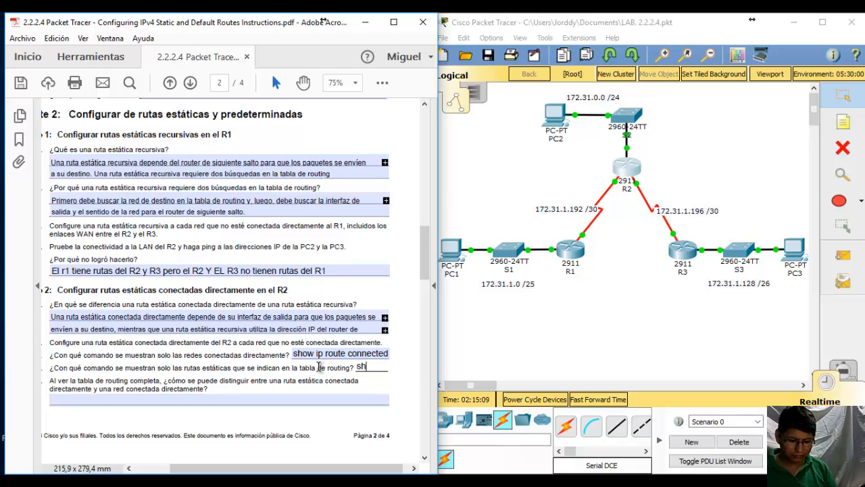
type("ow ip")
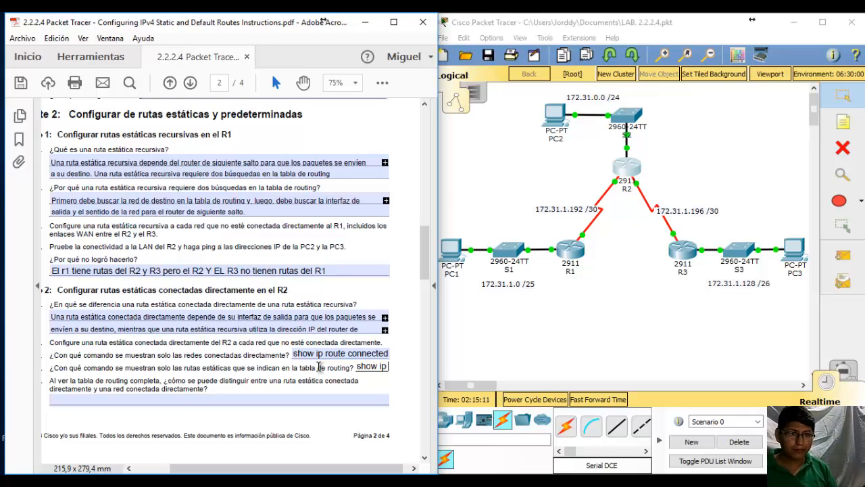
type(" route")
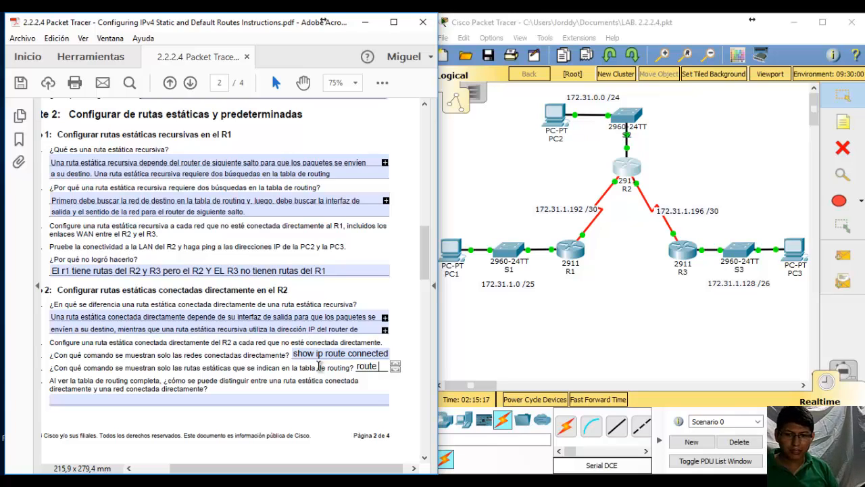
type(" static")
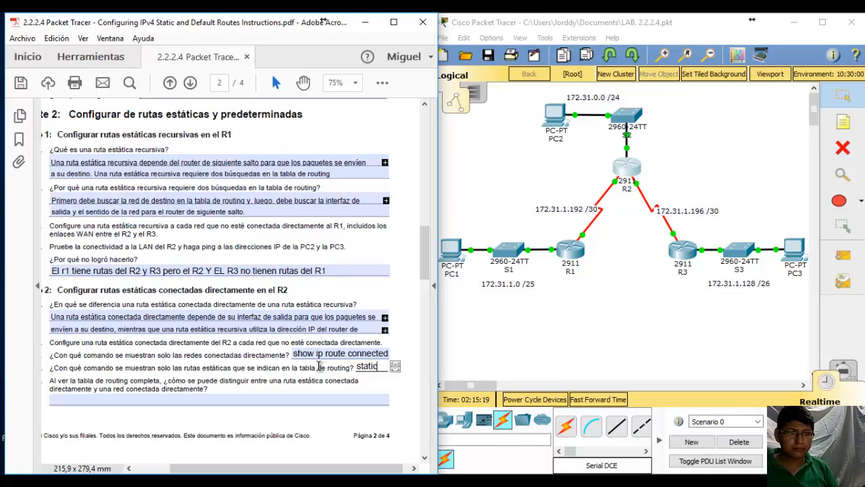
left_click(390, 386)
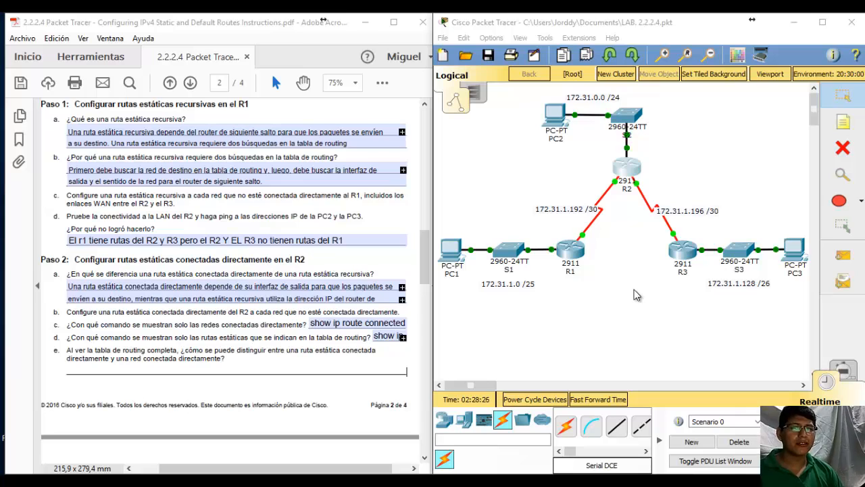
Switch to Packet Tracer, display R2's full routing table with show ip route, and close the router's window.
left_click(622, 178)
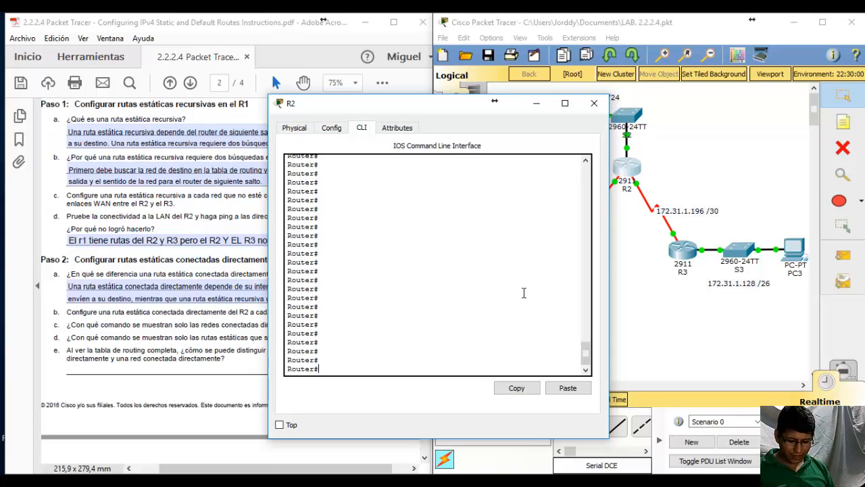
type("sho")
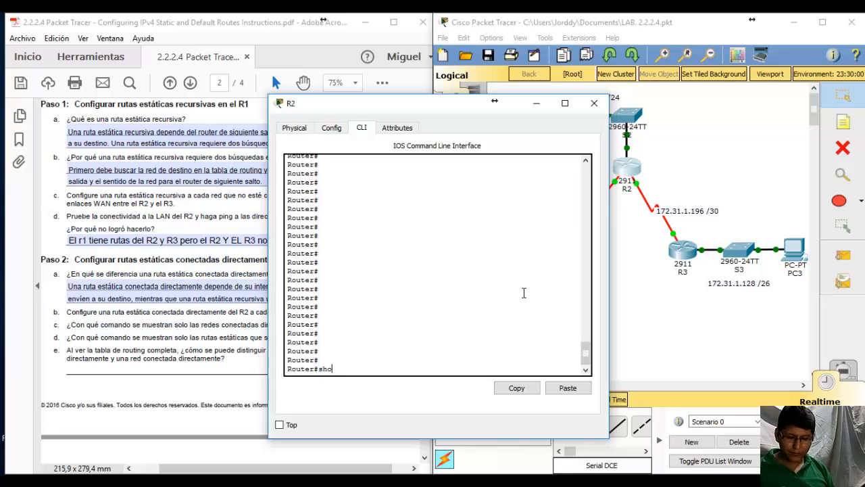
type("w ip")
type("route")
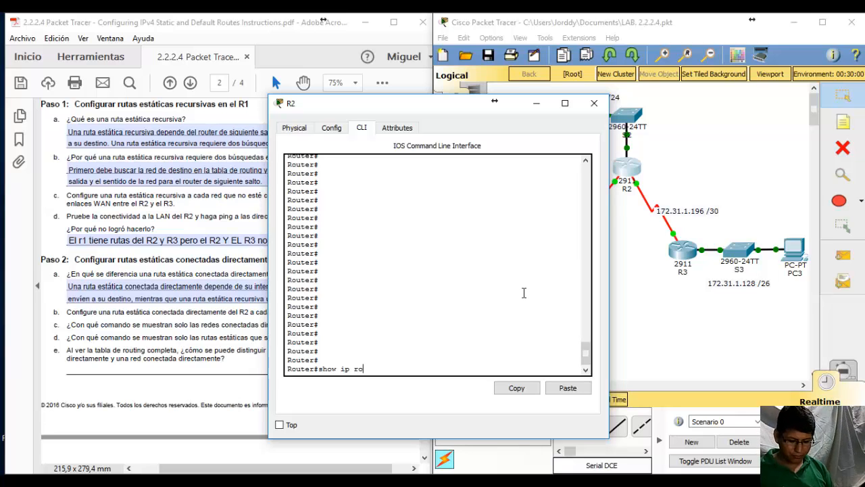
key("Return")
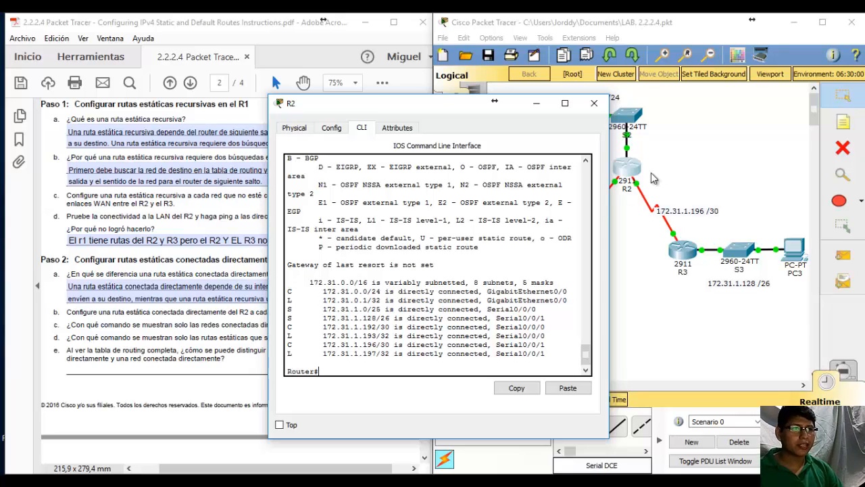
left_click(595, 102)
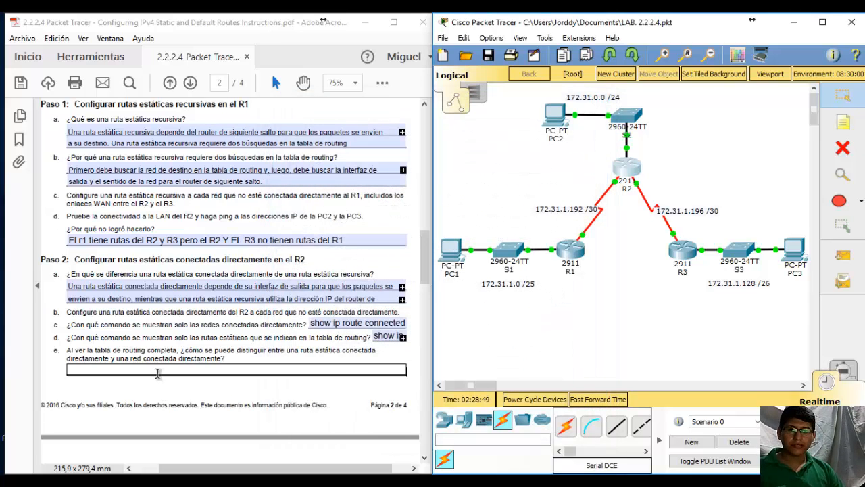
Answer Paso 2 question e in the PDF worksheet with "S rutas estaticas y C redes conectadas directamente".
left_click(153, 371)
type("S rutas estaticas y C redes conectadas directamente")
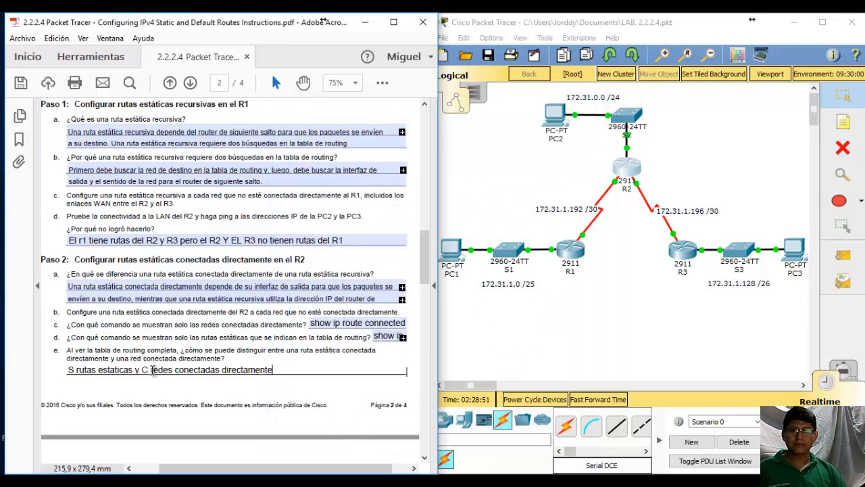
left_click(284, 400)
Following Paso 3, configure a default route on R3 with "ip route 0.0.0.0 0.0.0.0 s0/0/1" in global configuration mode.
scroll(285, 399, "down", 5)
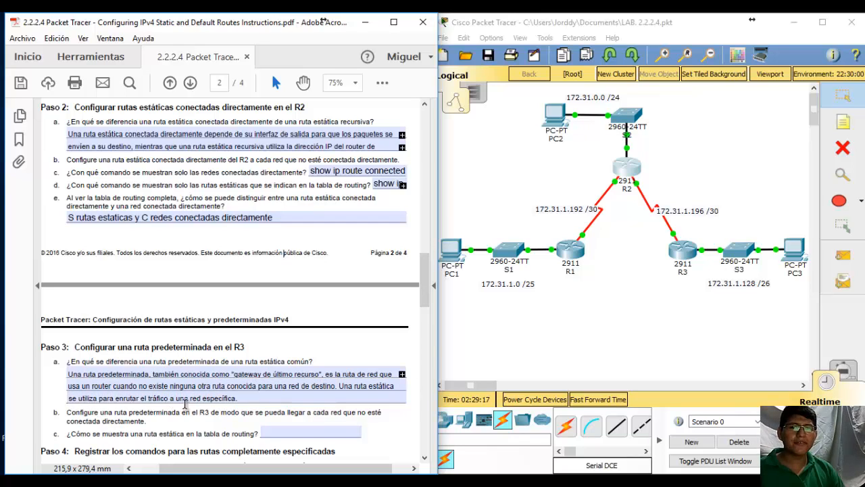
scroll(264, 403, "down", 2)
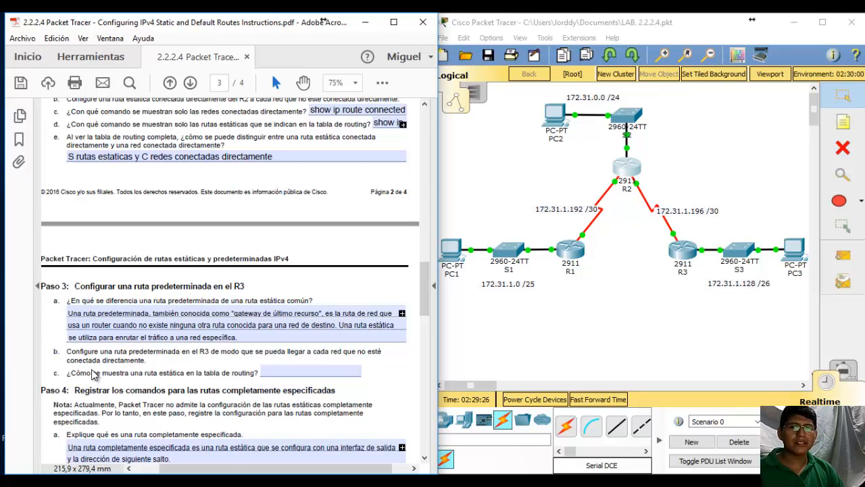
left_click(745, 356)
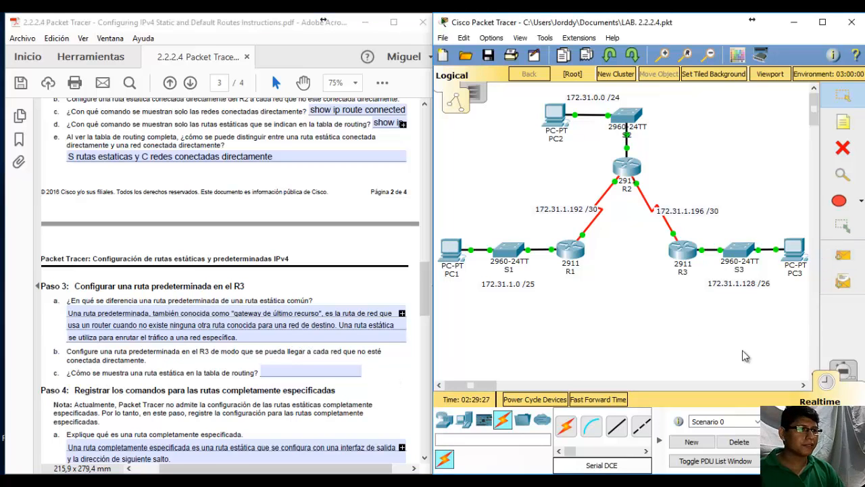
left_click(687, 250)
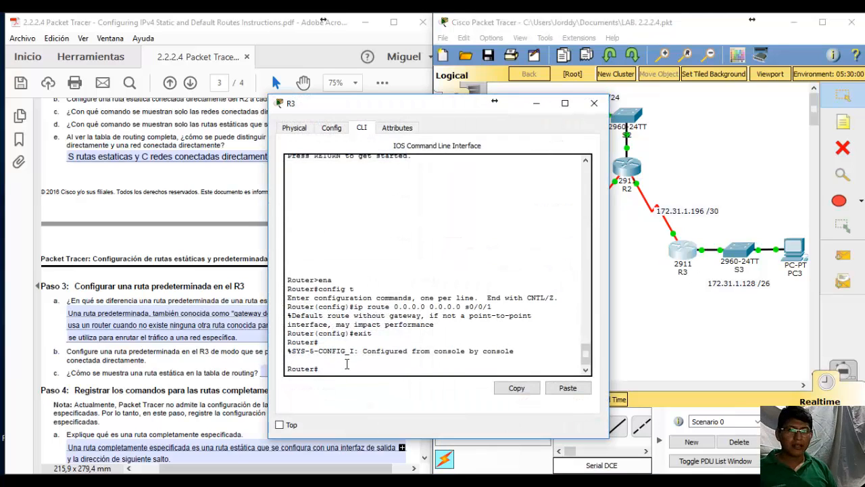
type("config t")
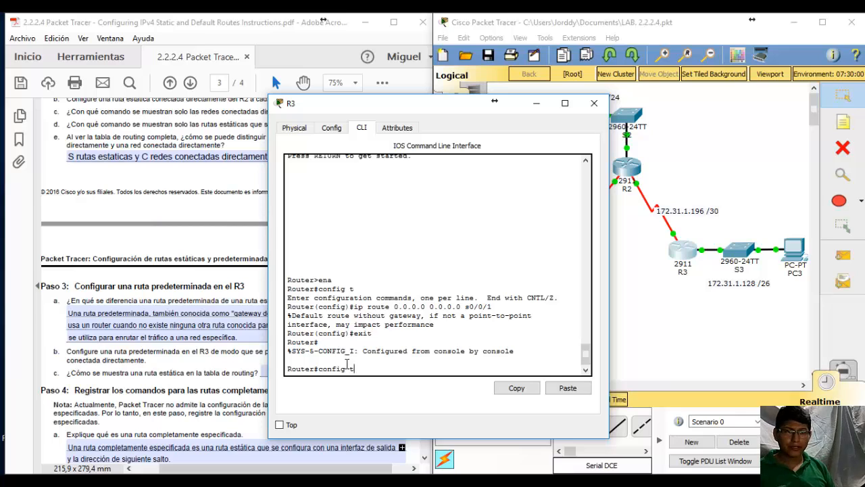
key("Return")
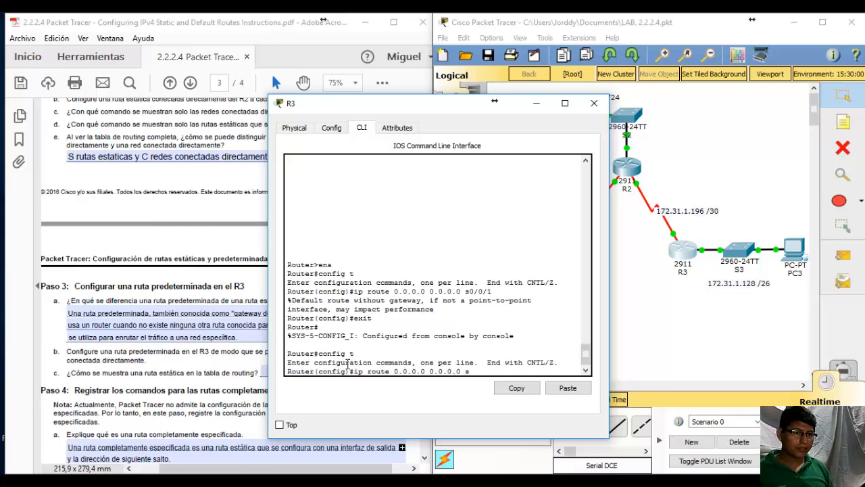
type("0/1")
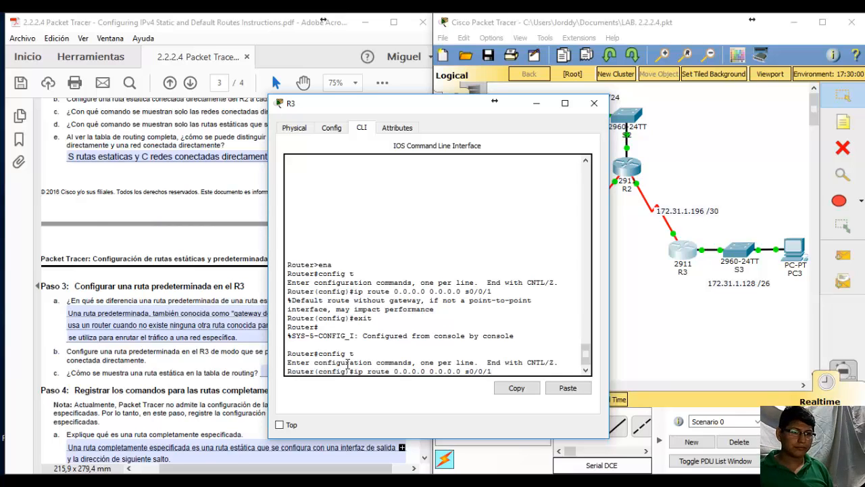
key("Return")
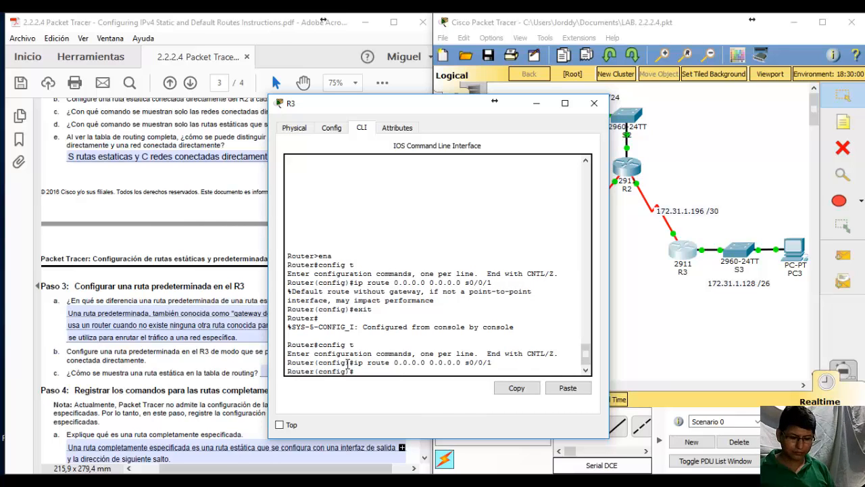
Exit global configuration mode on R3 and minimize the router's window.
type("exit")
key("Return")
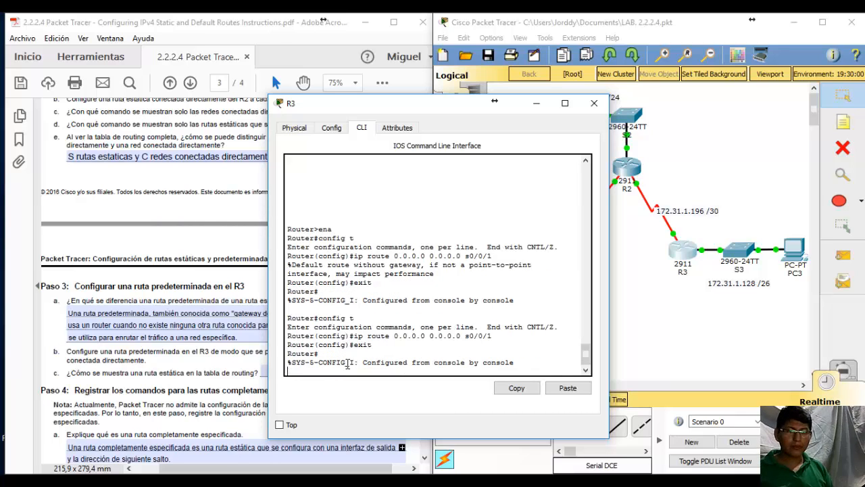
key("Return")
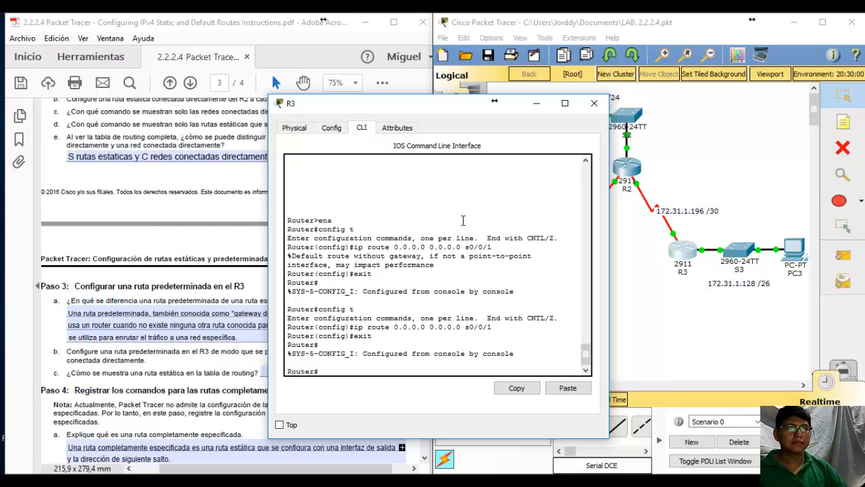
left_click(537, 103)
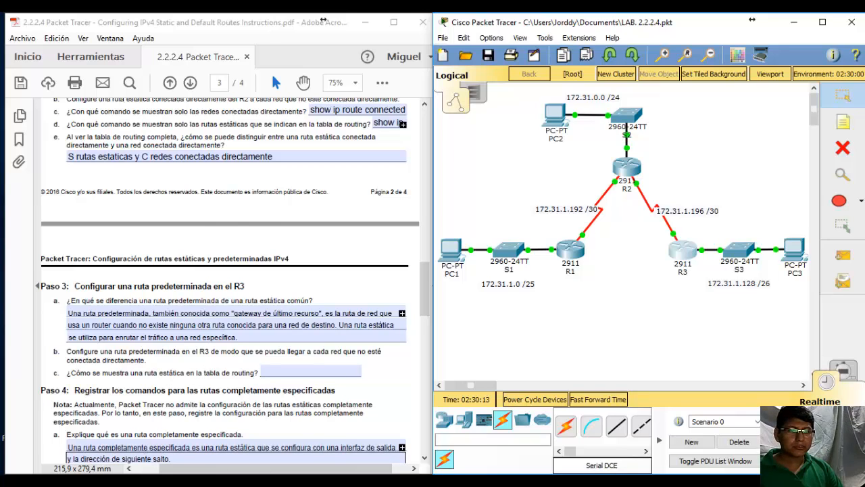
Display R3's routing table with show ip route beside the worksheet, and answer Paso 3 question c with "S*".
left_click(686, 251)
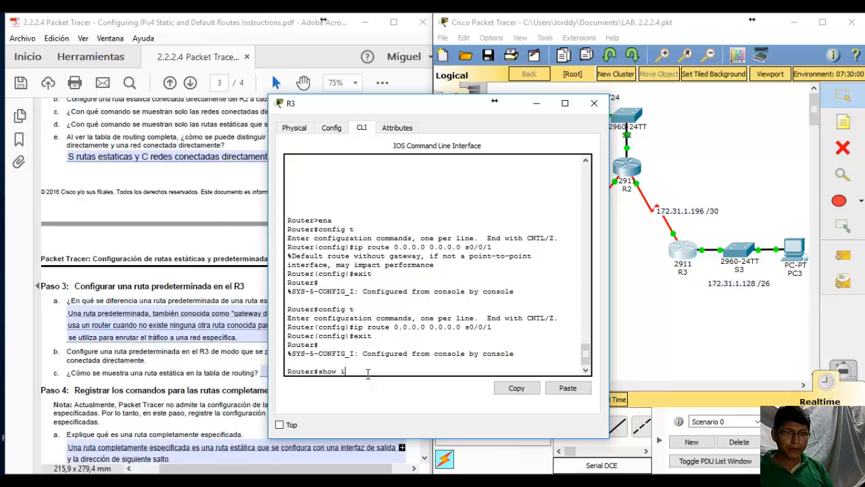
type("p")
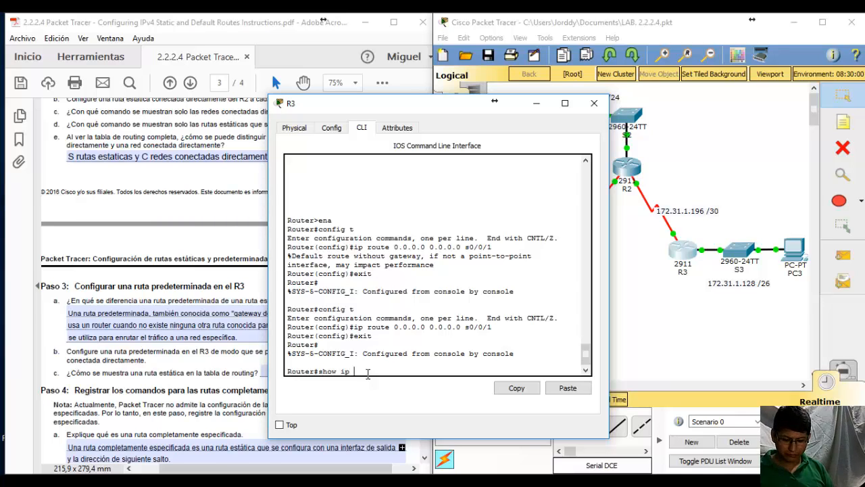
type(" route")
key("Return")
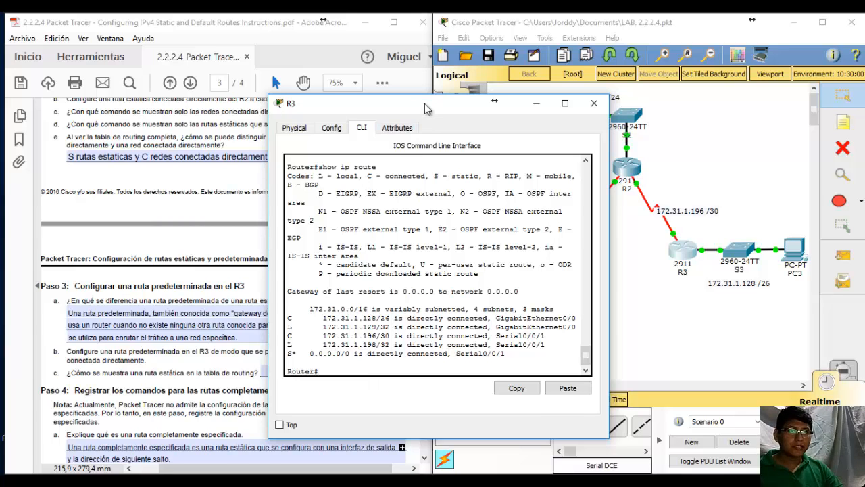
left_click_drag(425, 108, 598, 106)
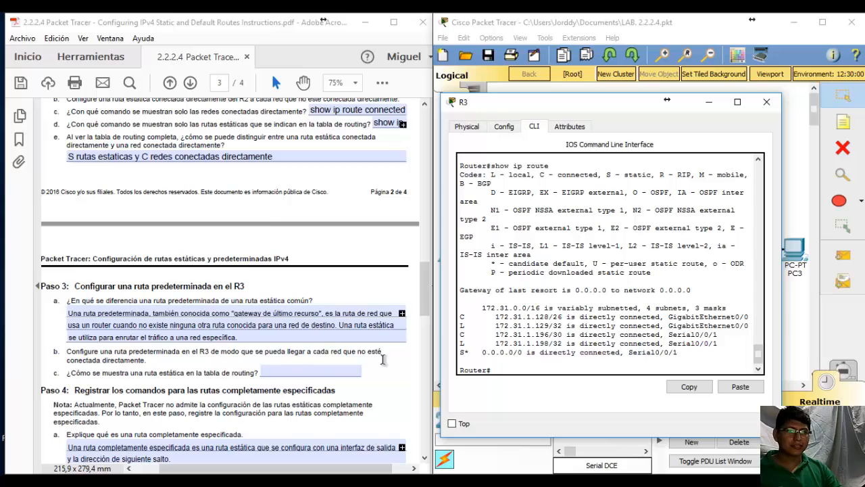
left_click(284, 372)
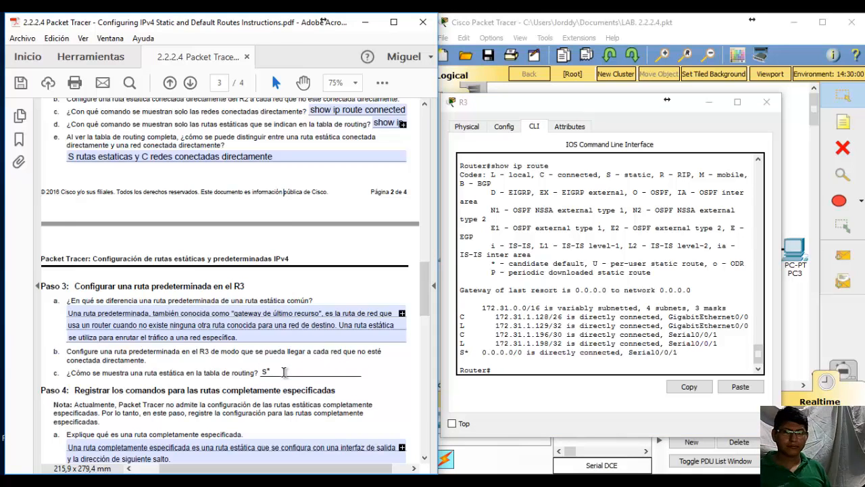
Go to Paso 4 in the worksheet and open R3's command line beside it.
scroll(381, 375, "down", 2)
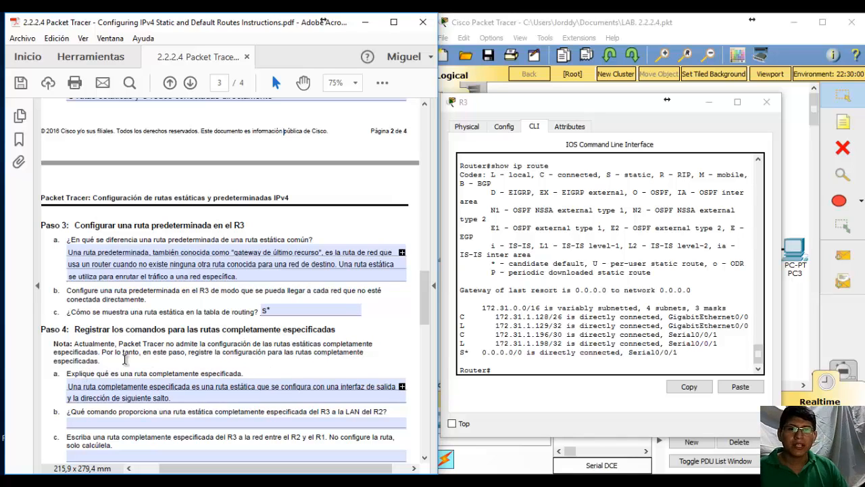
scroll(125, 361, "down", 1)
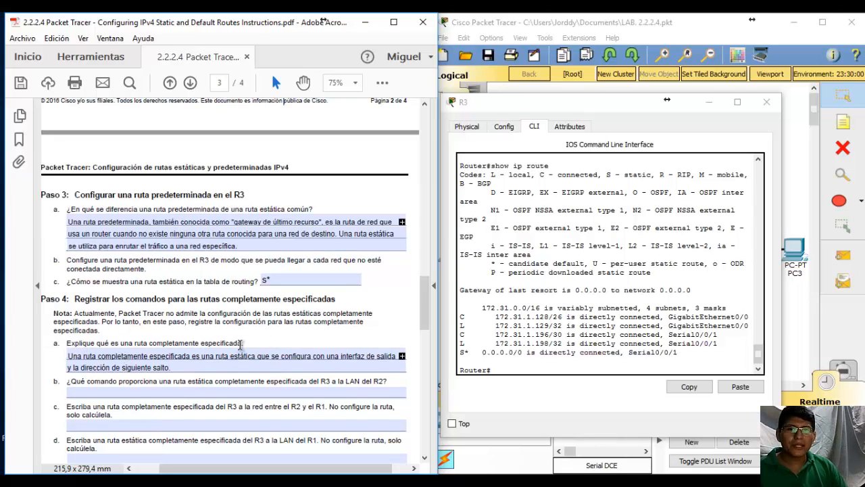
left_click(91, 357)
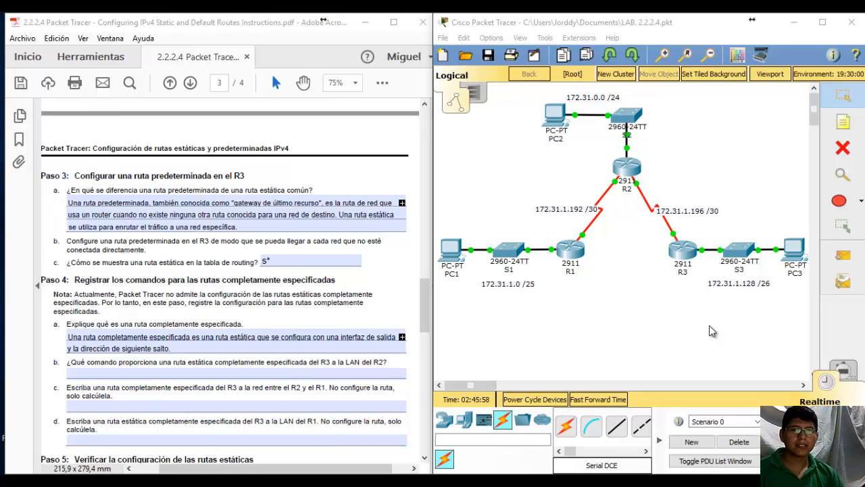
left_click(685, 253)
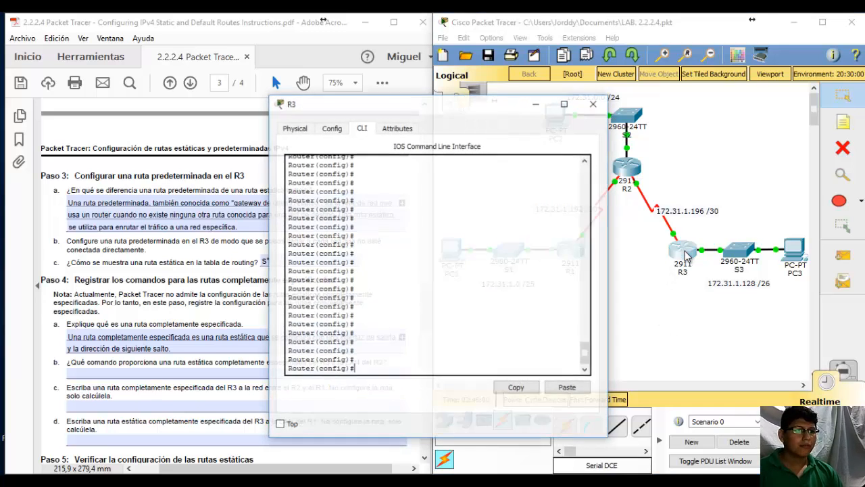
left_click_drag(447, 104, 618, 95)
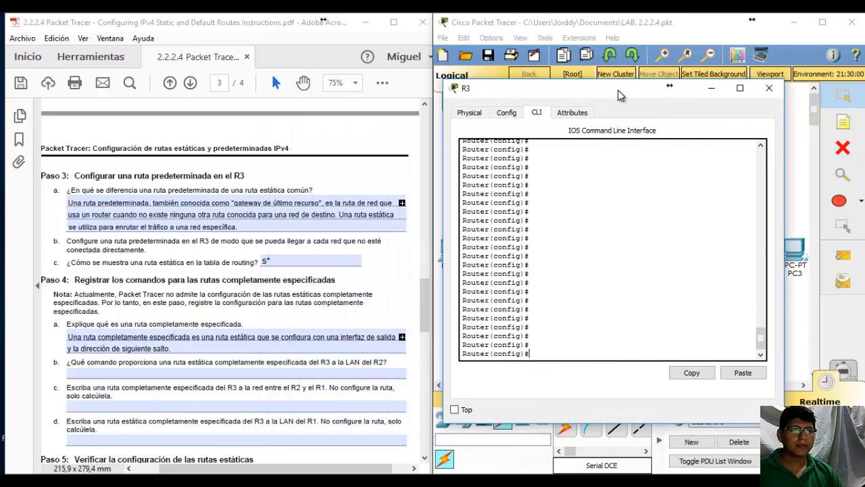
Start a static route to R2's LAN at R3's global configuration prompt with "ip route 172.31.0.0 255.255.255.0", keeping the topology in view.
left_click(562, 353)
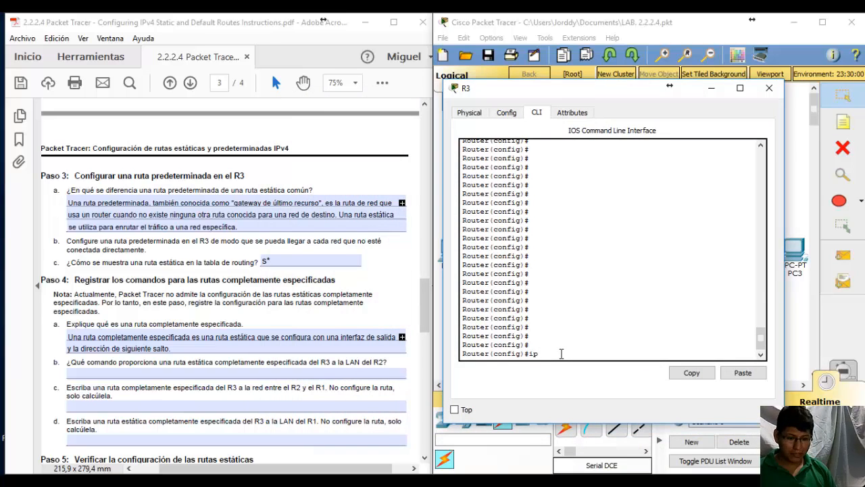
type("ip route")
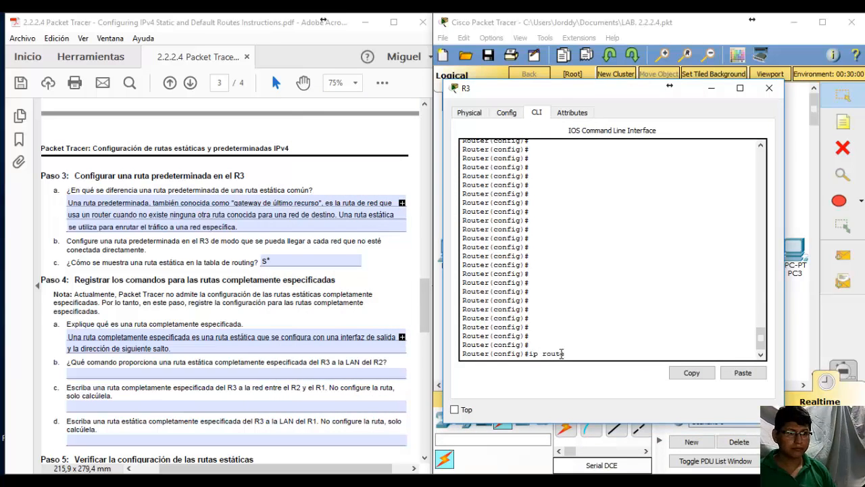
left_click_drag(620, 95, 259, 98)
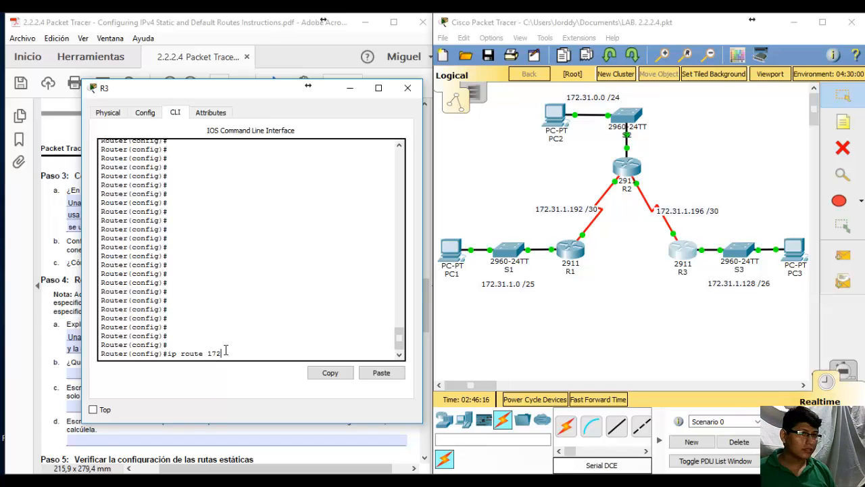
type("31.0.")
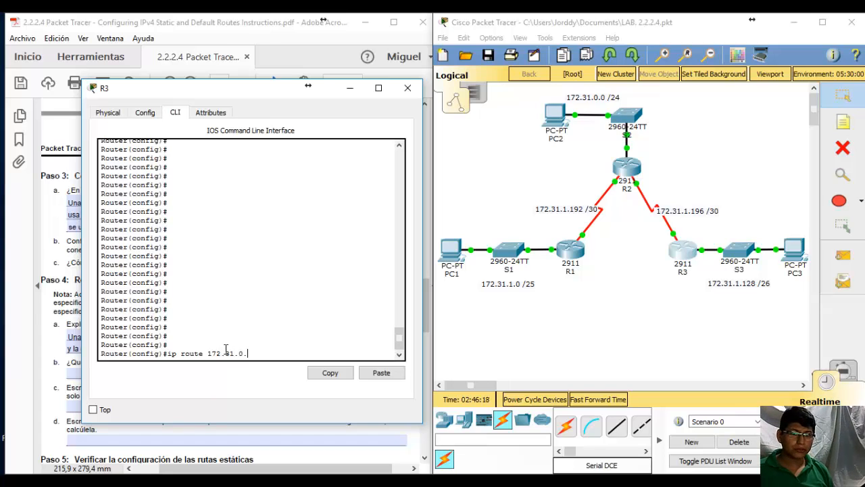
type("0 255")
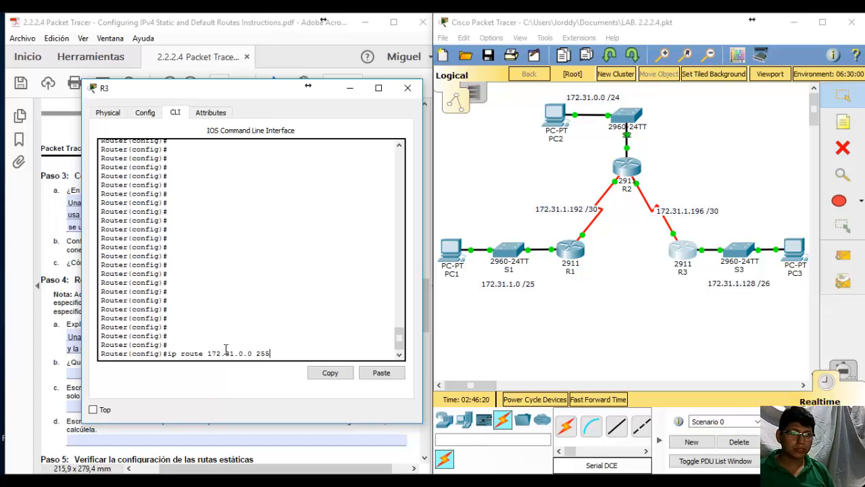
type(".255.25")
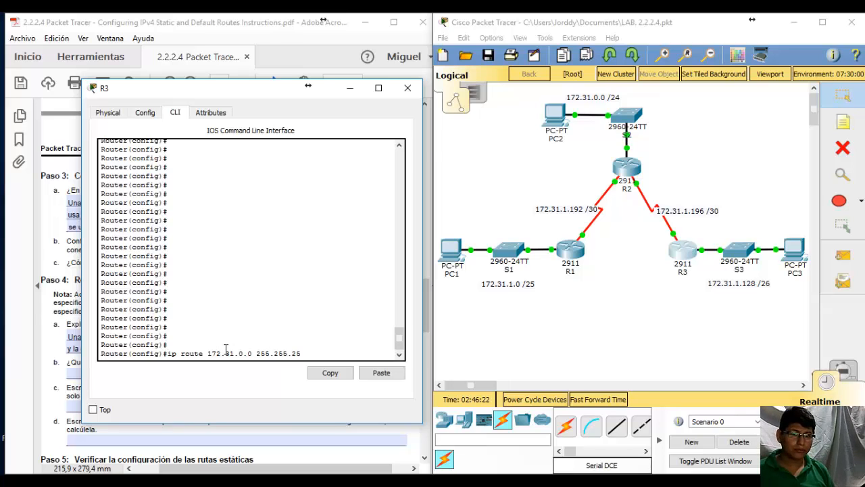
type("5.0")
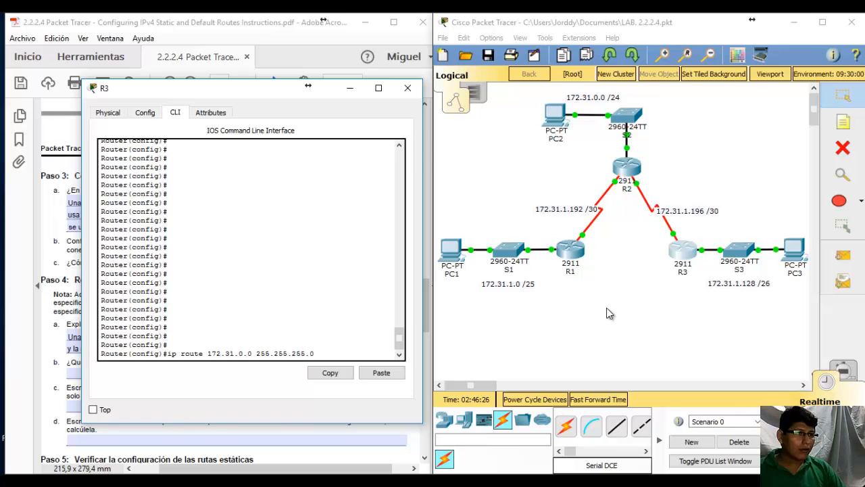
Check R3's serial link in the topology, complete the route command with exit interface s0/0/1 and next hop 172.31.1.197, and run it.
left_click(636, 278)
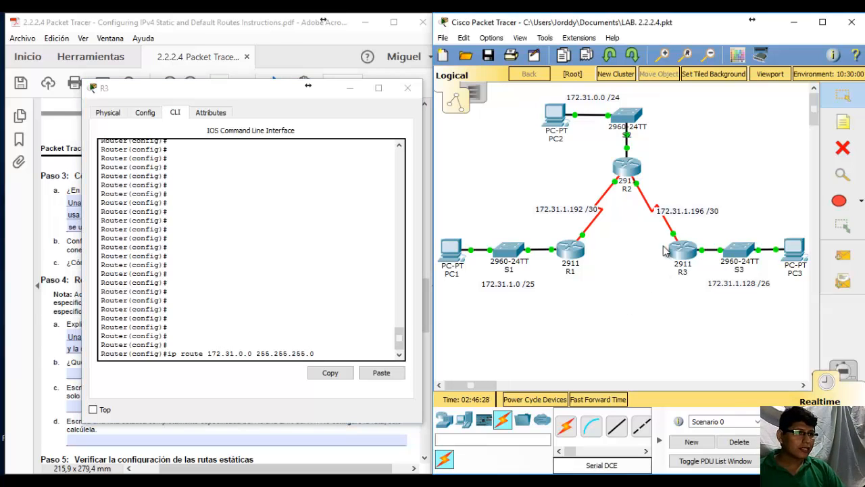
mouse_move(674, 235)
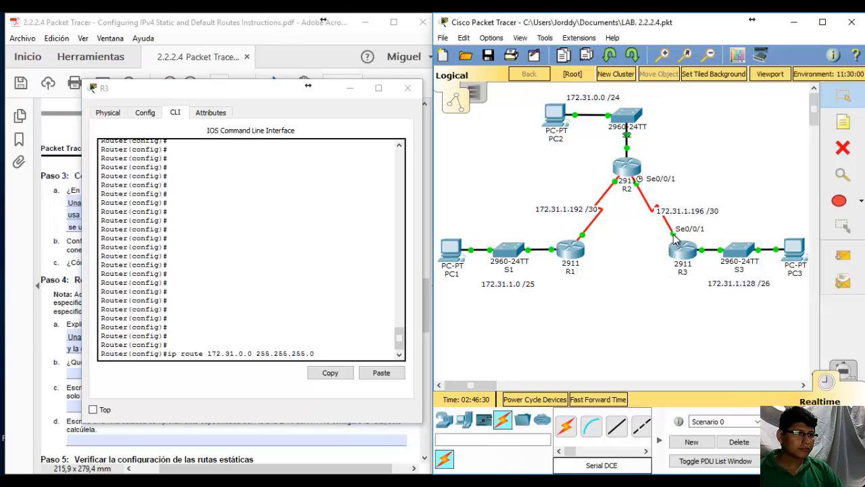
left_click(352, 355)
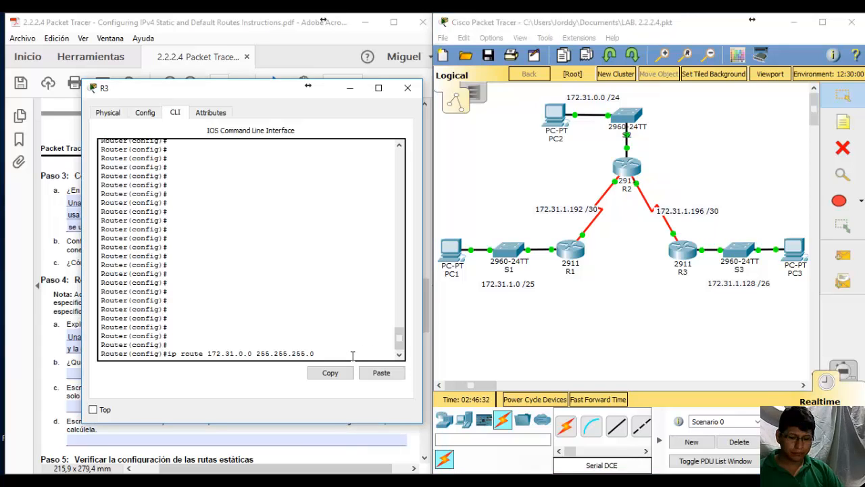
type("s0/0/1")
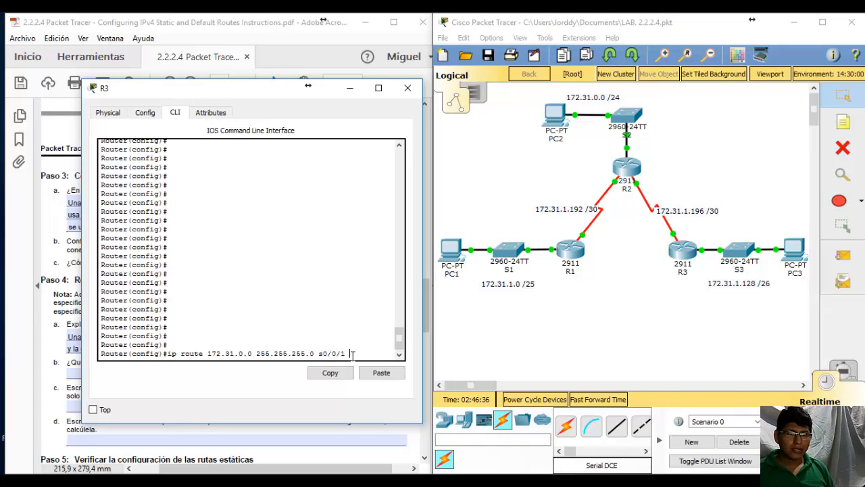
left_click(621, 344)
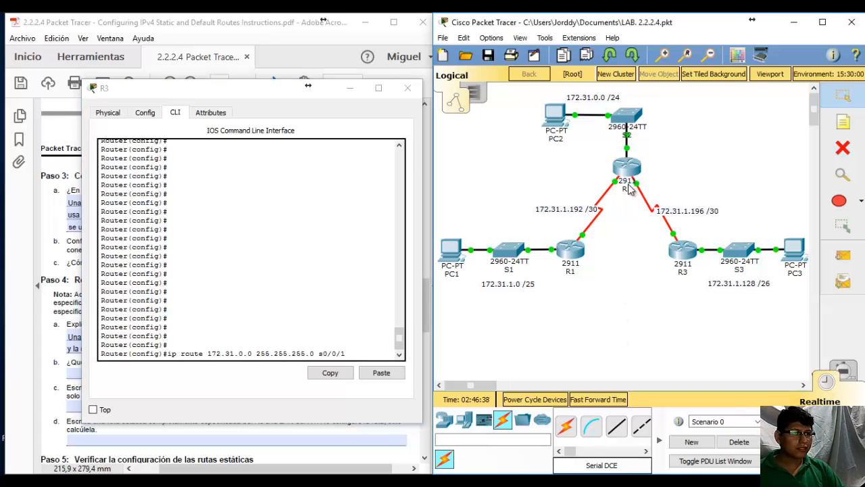
left_click(361, 356)
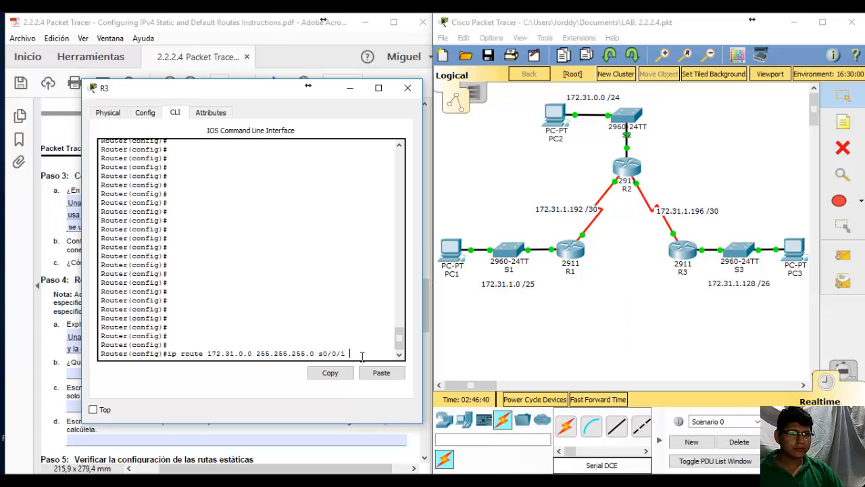
type("17")
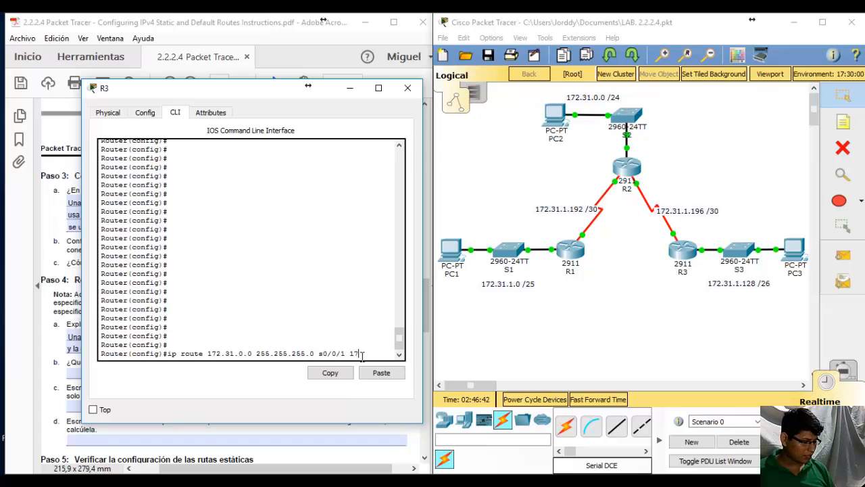
type("2.")
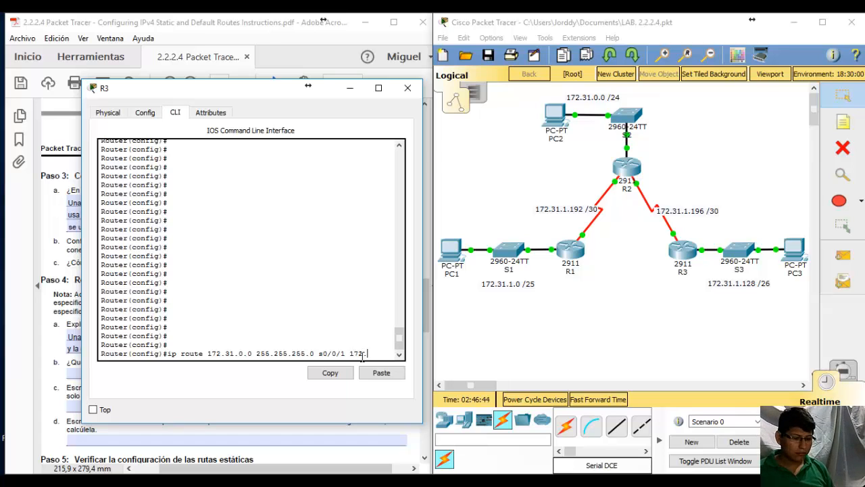
type("31.")
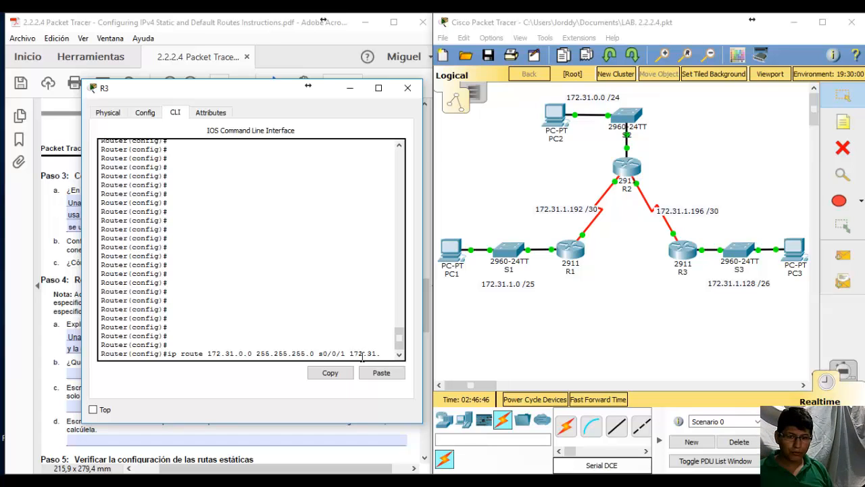
type("1.197")
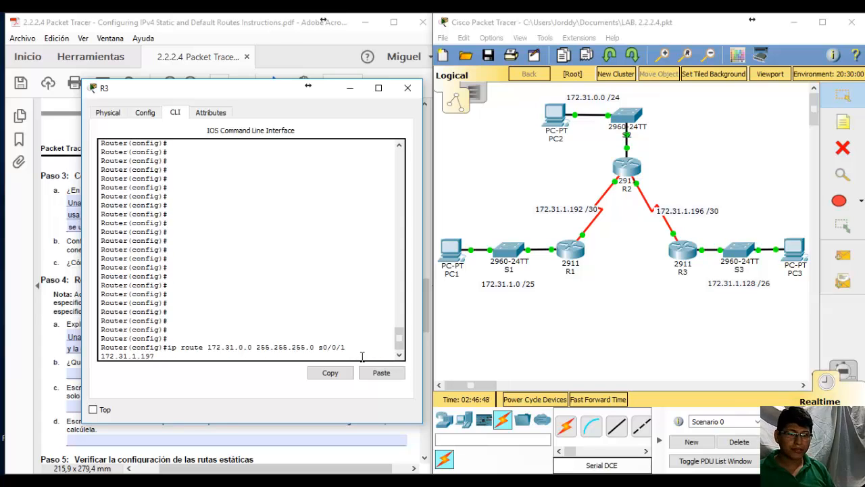
key("Return")
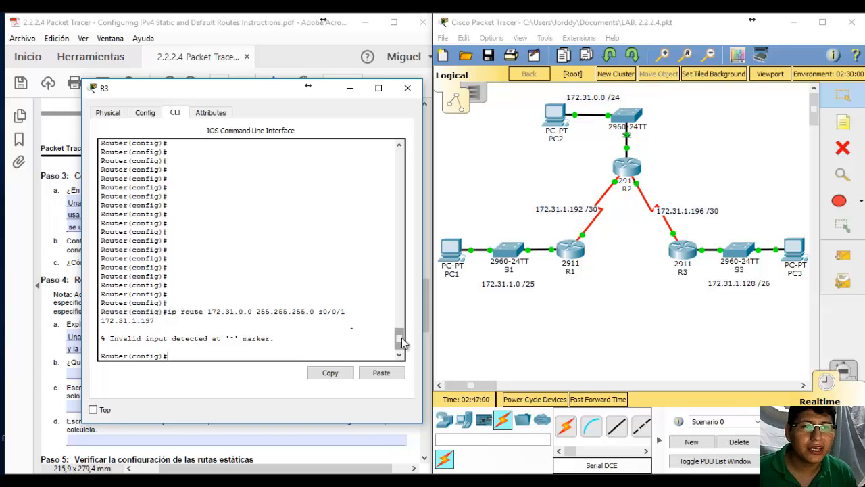
Copy the full "ip route 172.31.0.0 255.255.255.0 s0/0/1 172.31.1.197" command from R3's command line into the answer to Paso 4 question b.
left_click(249, 20)
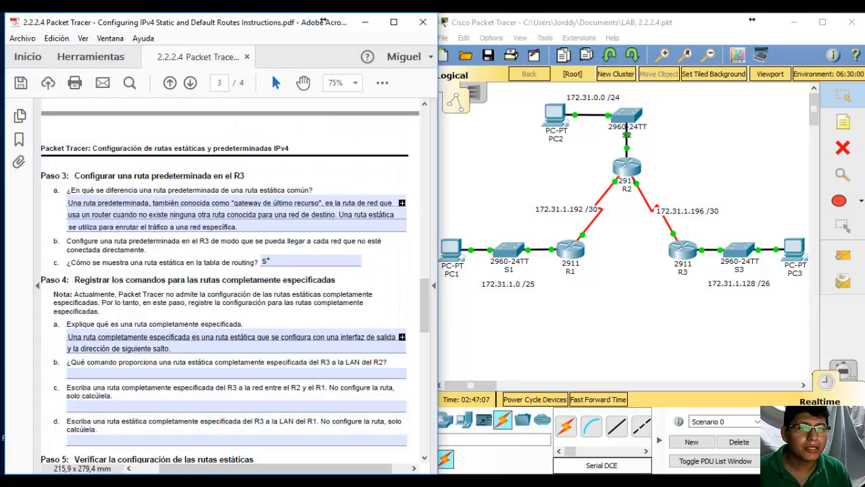
left_click(339, 448)
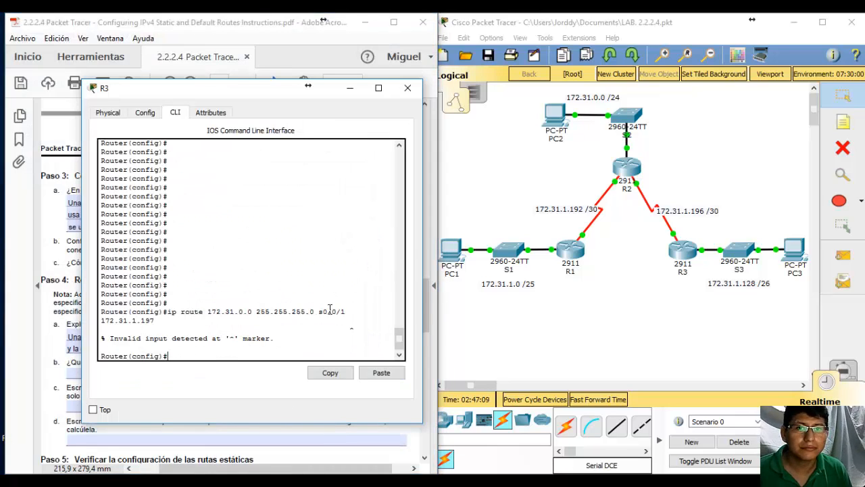
left_click_drag(345, 311, 171, 311)
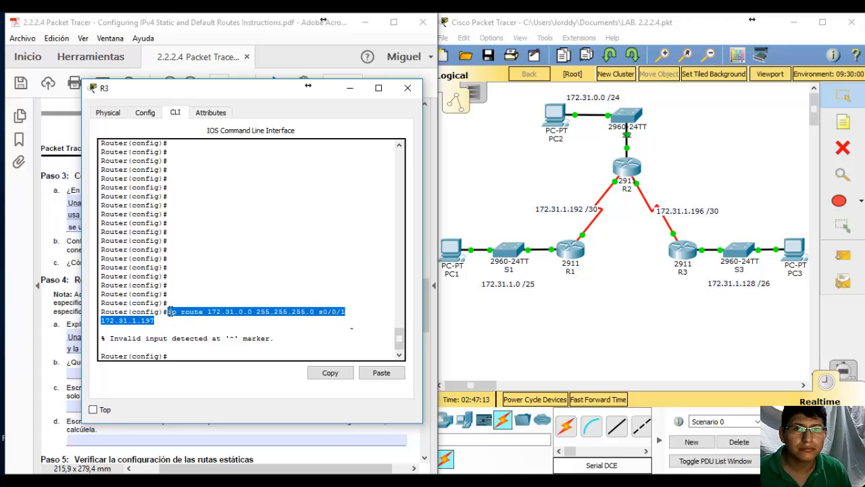
right_click(170, 311)
left_click(200, 319)
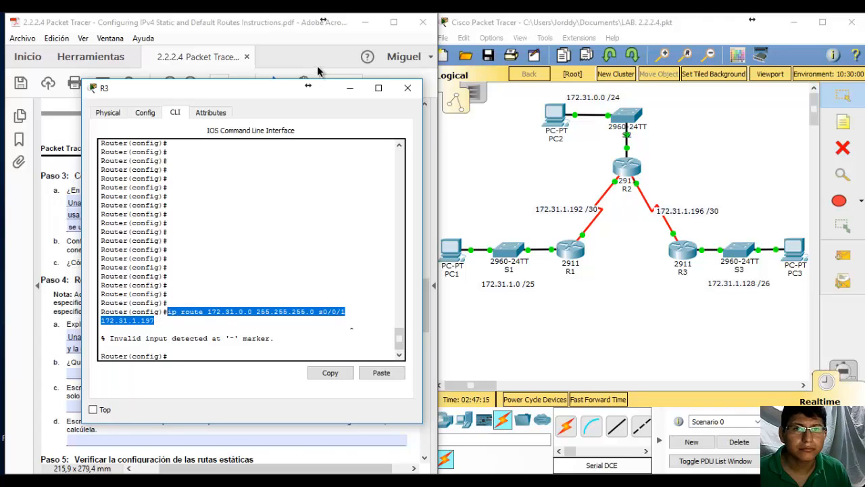
left_click(296, 57)
left_click(172, 376)
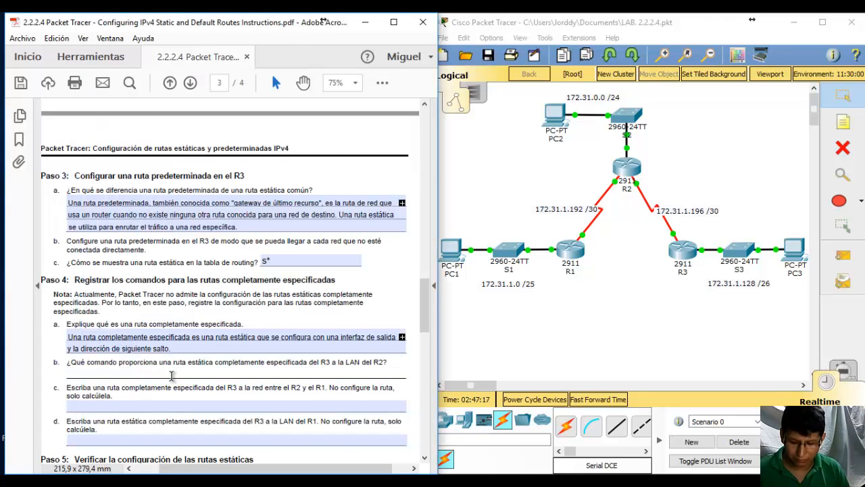
key("ctrl+v")
Answer Paso 4 question c in the worksheet with "ip route 172.31.1.192 255.255.255.252 s0/0/1 172.31.1.197".
left_click(181, 407)
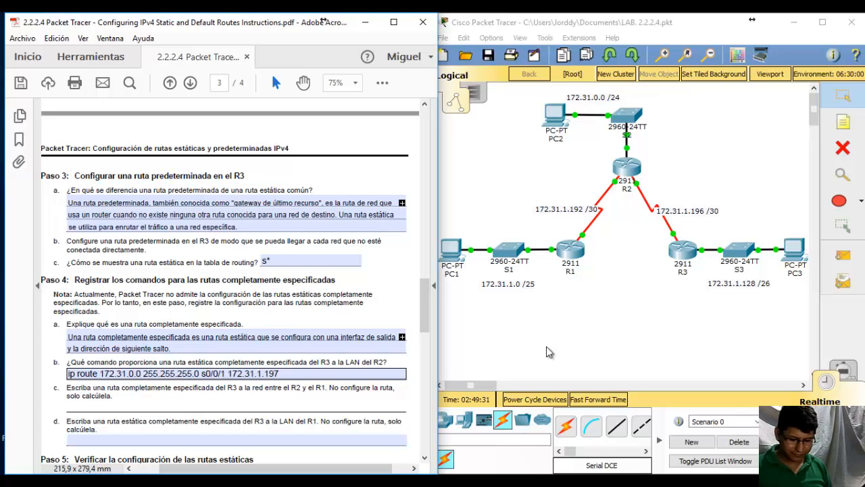
type("ip route ")
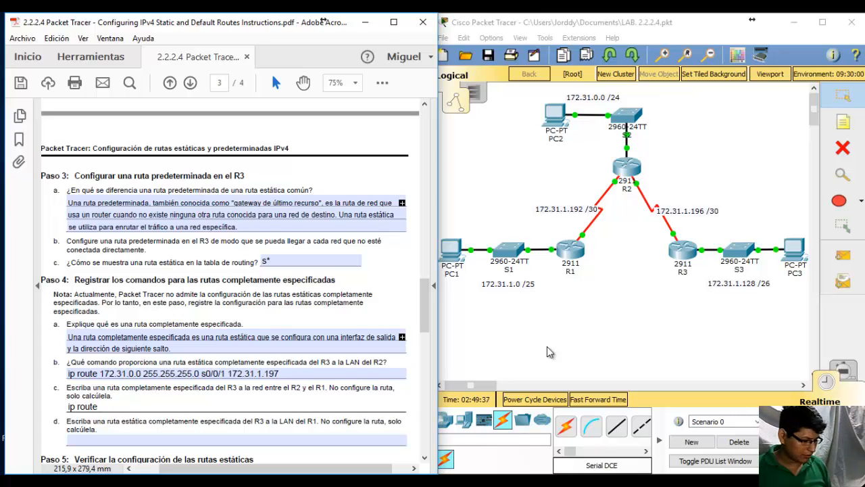
type("172.31")
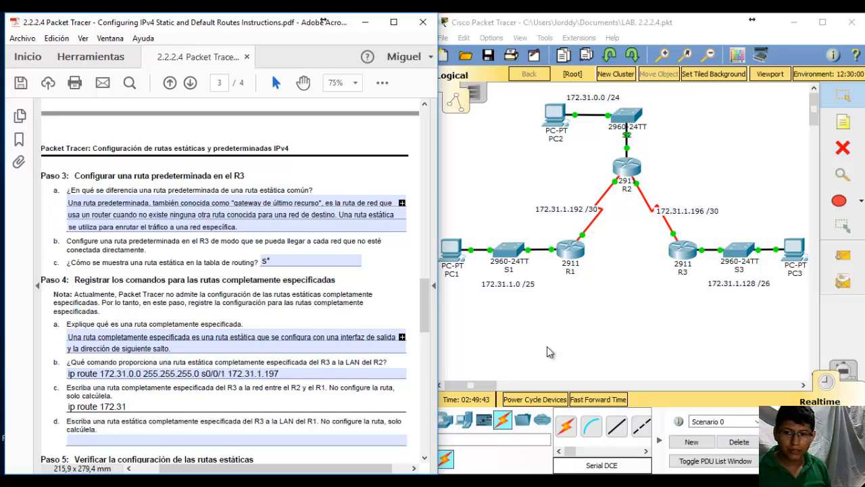
type(".1.192")
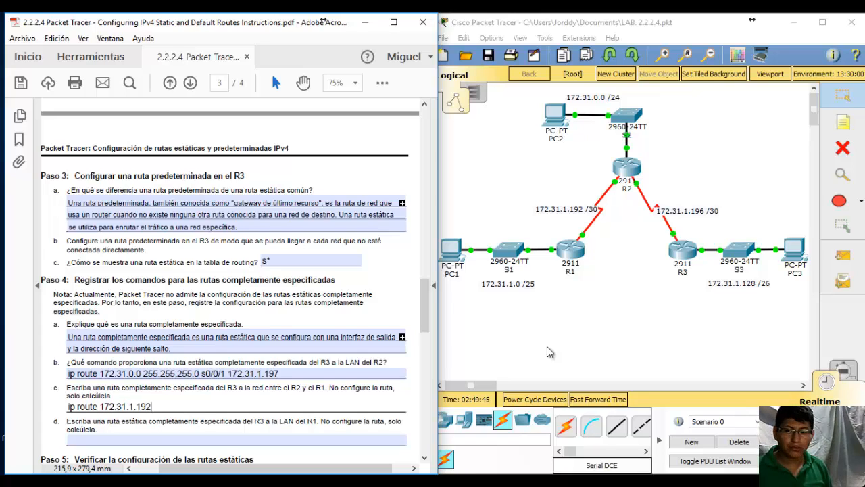
type(" 2")
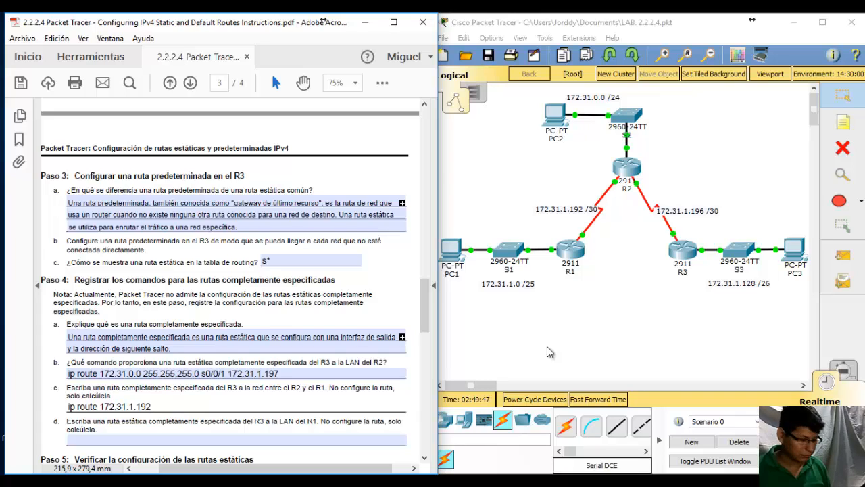
type(" 255.")
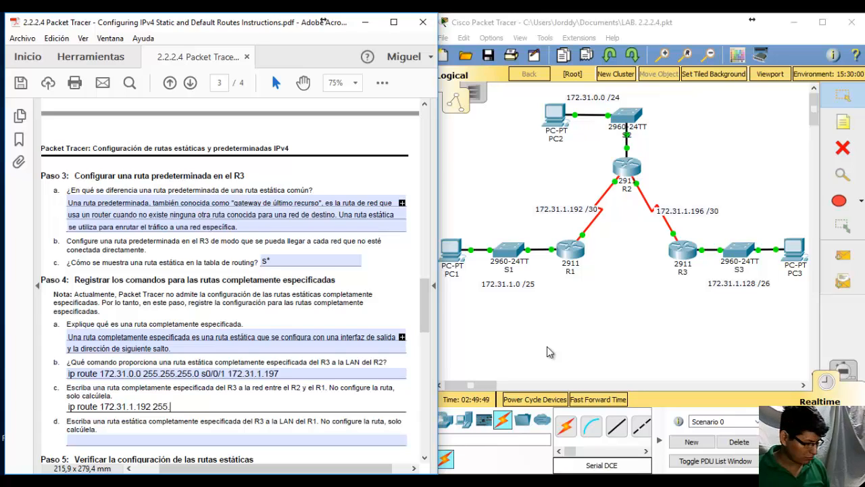
type("255.255.2")
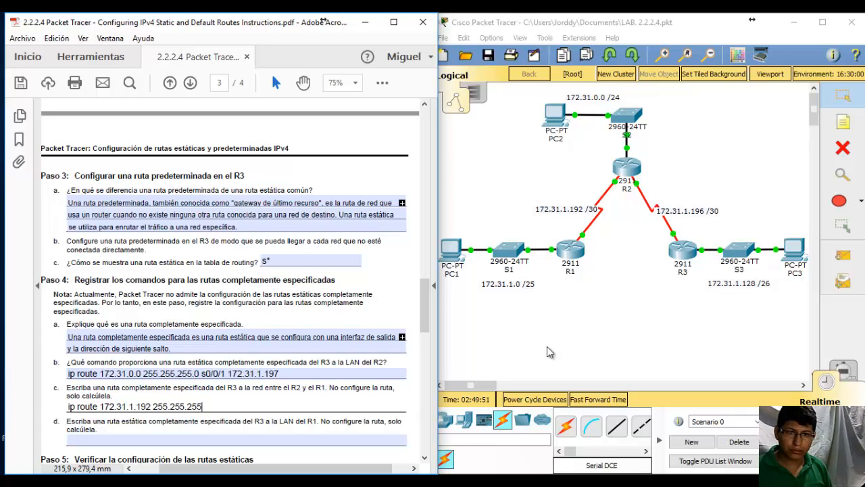
type("52")
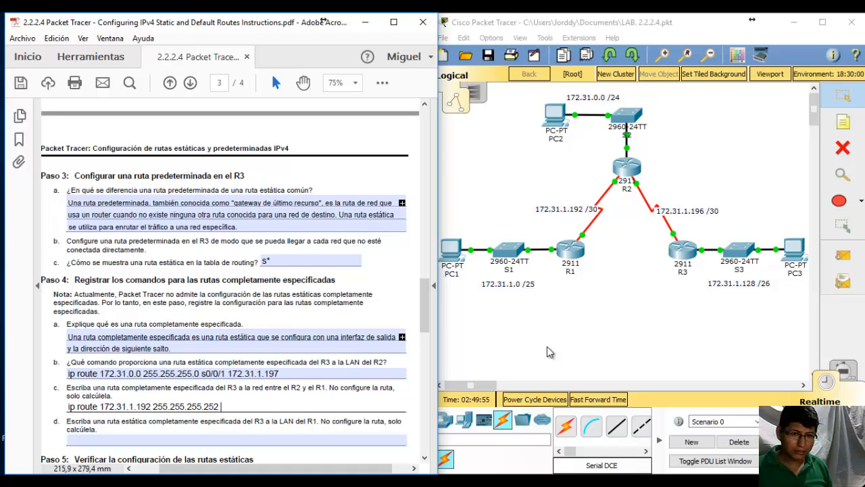
type(" s0")
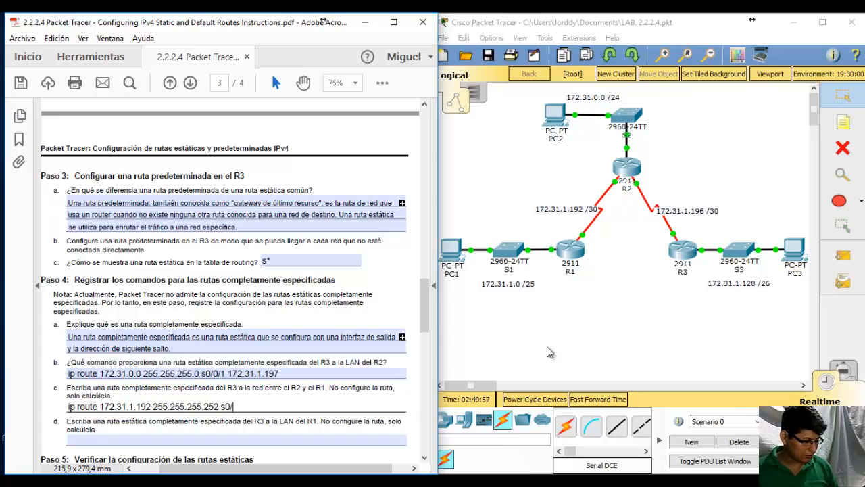
type("/0/1 ")
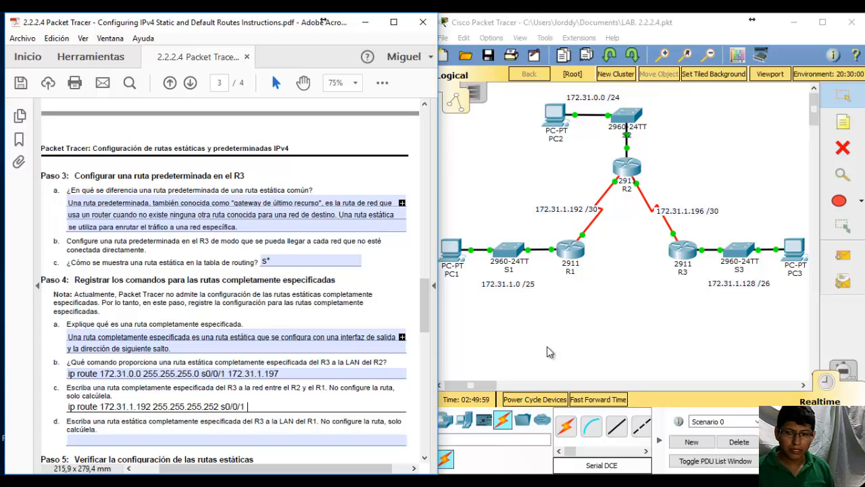
type("172.")
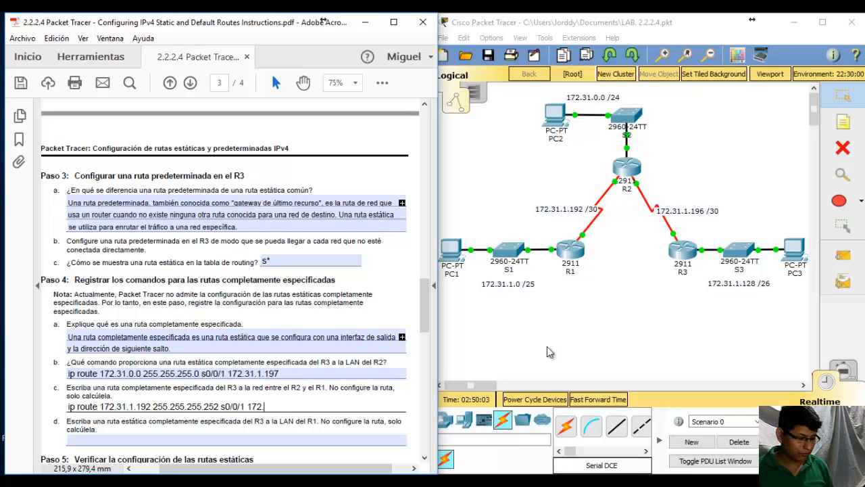
type("31.1.197")
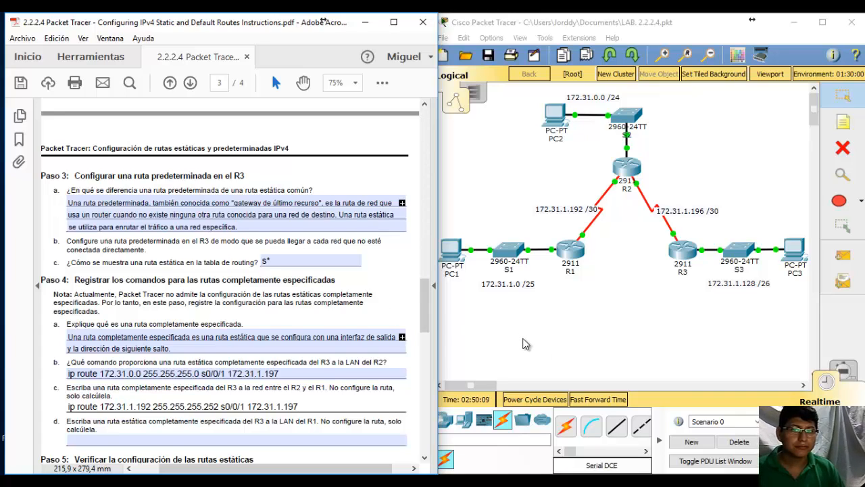
Answer Paso 4 question d with R3's fully specified route to R1's LAN, "ip route 172.31.1.0 255.255.255.128 s0/0/1 172.31.1.197".
left_click(522, 341)
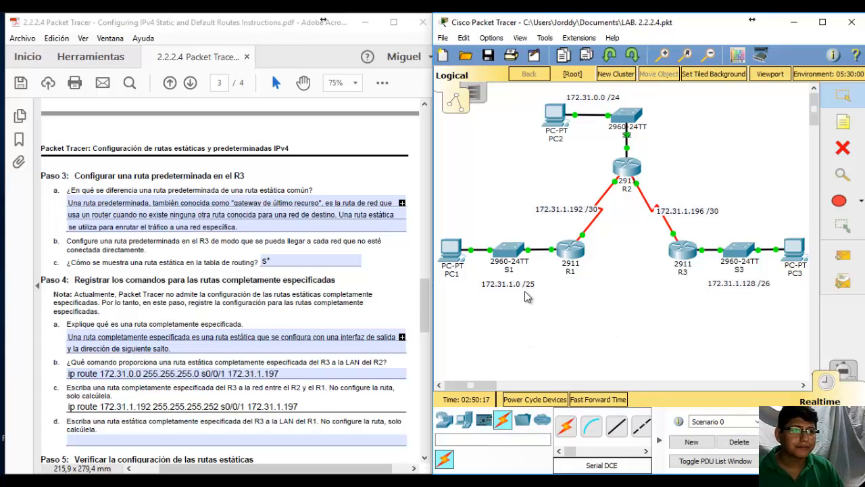
left_click(98, 440)
scroll(134, 416, "down", 2)
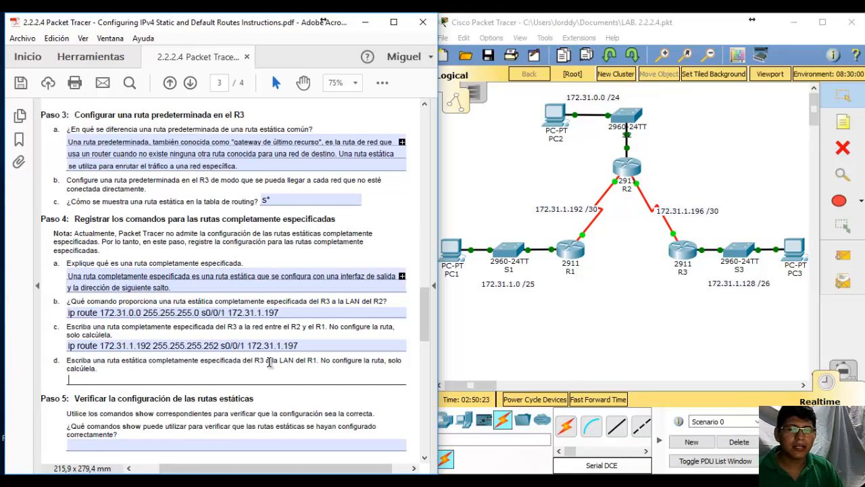
left_click(97, 382)
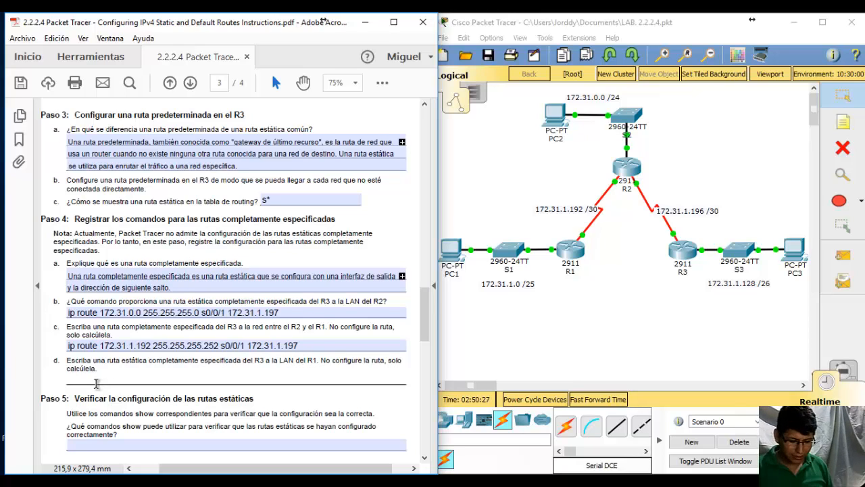
type("ip")
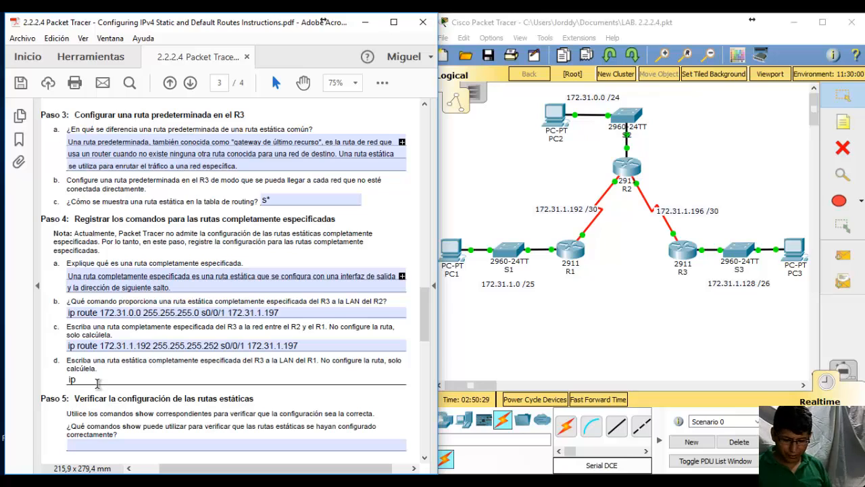
type(" route")
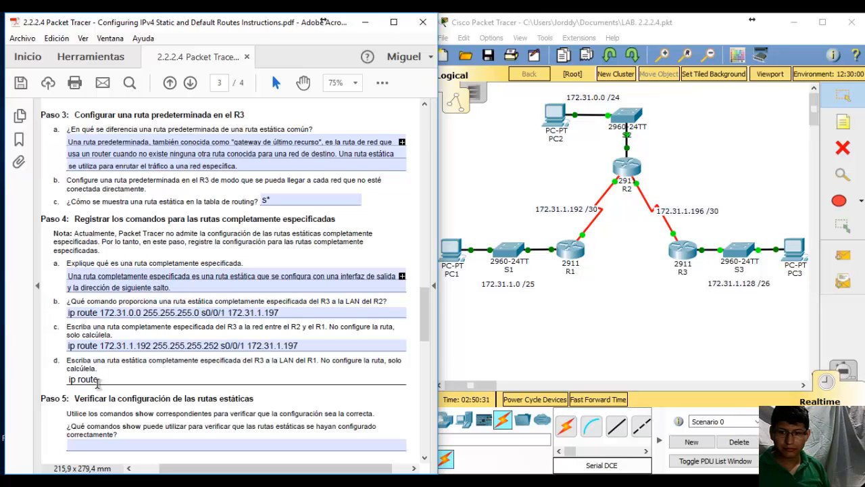
type(" 172.")
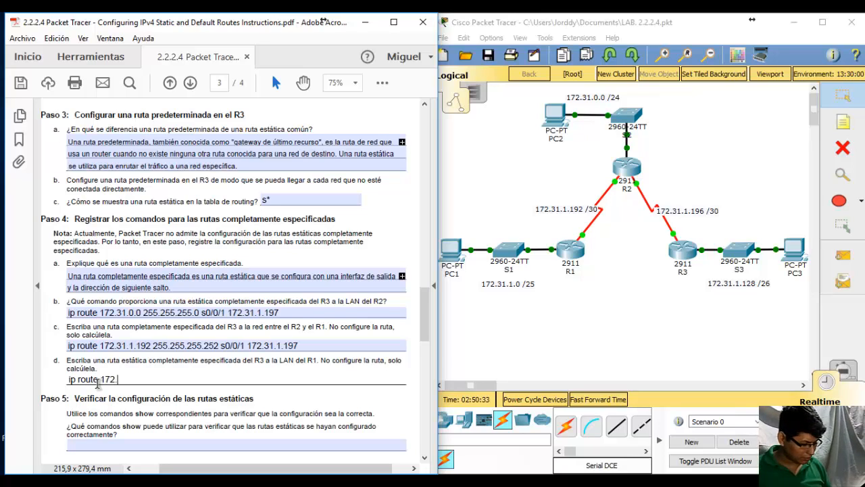
type("31.1")
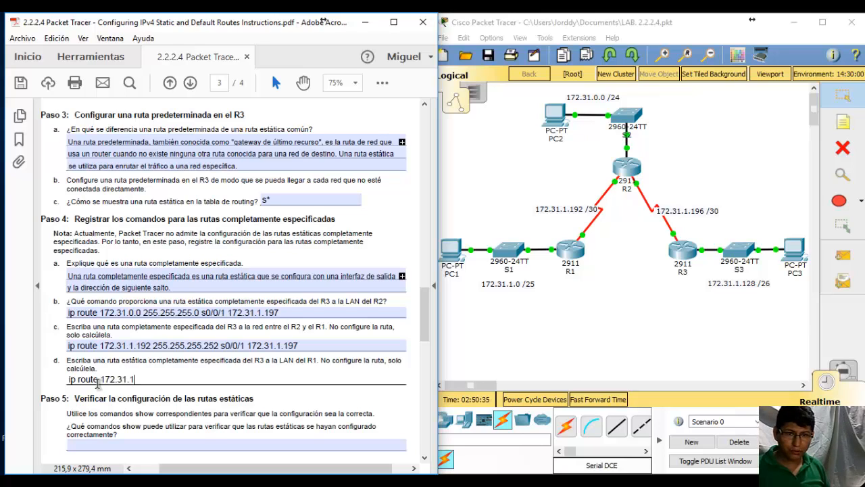
type(".0 25")
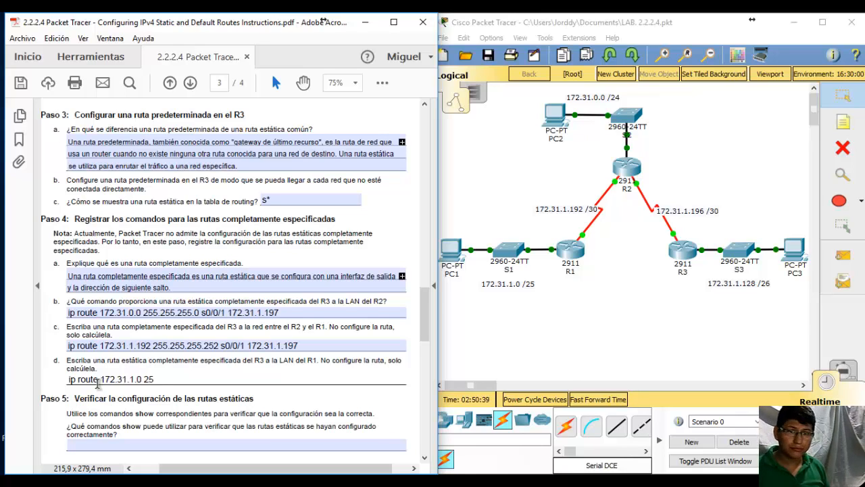
type("5.255.255")
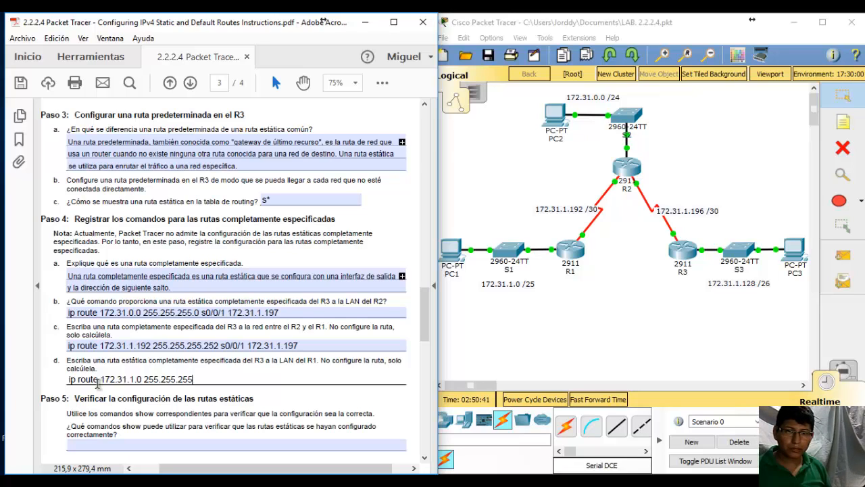
type(".")
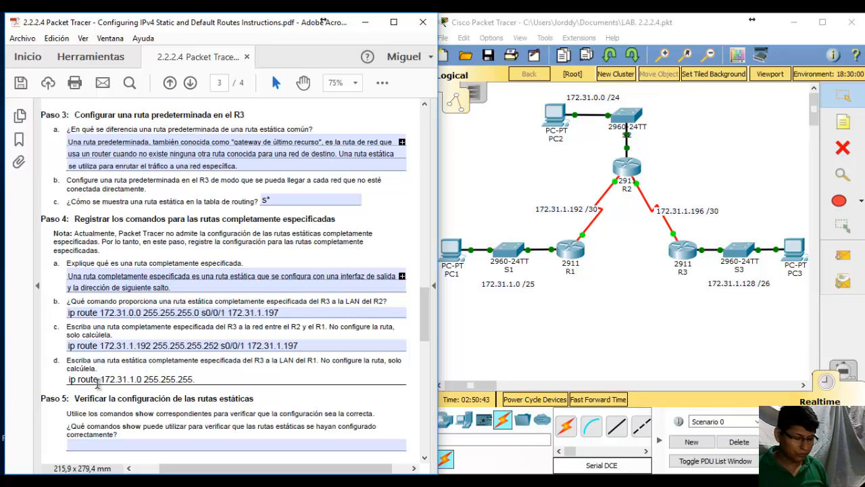
type("128 s0/")
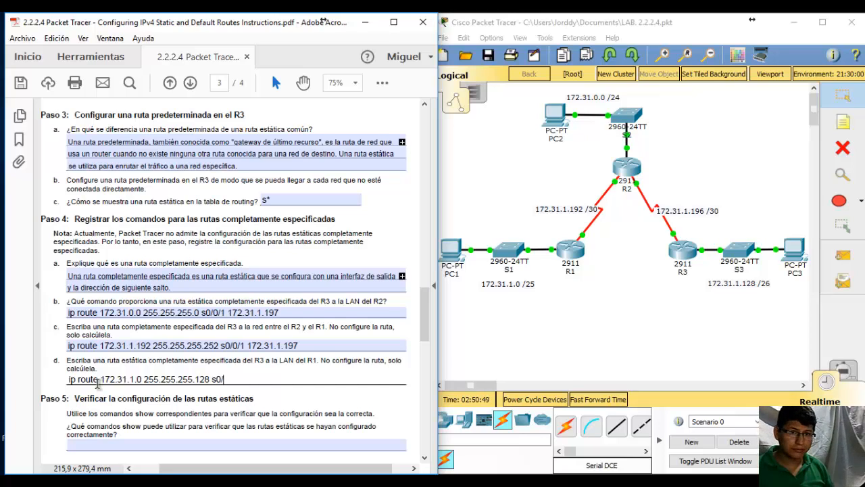
type("0/1")
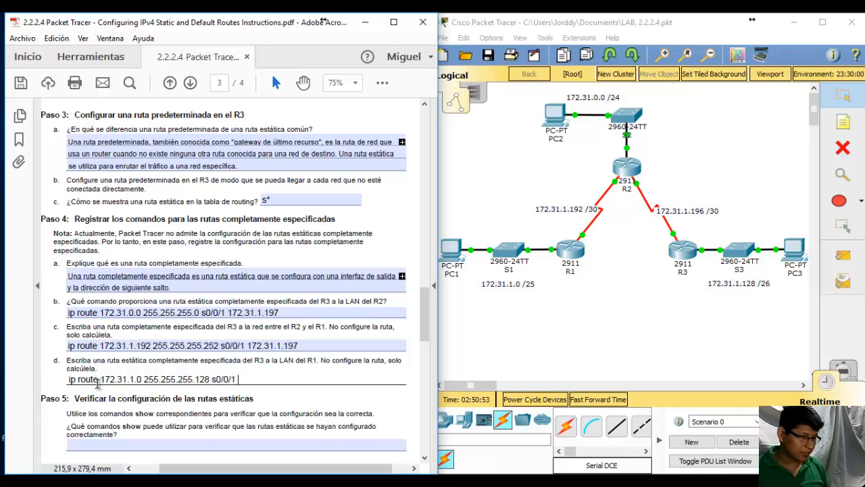
type(" 172.3")
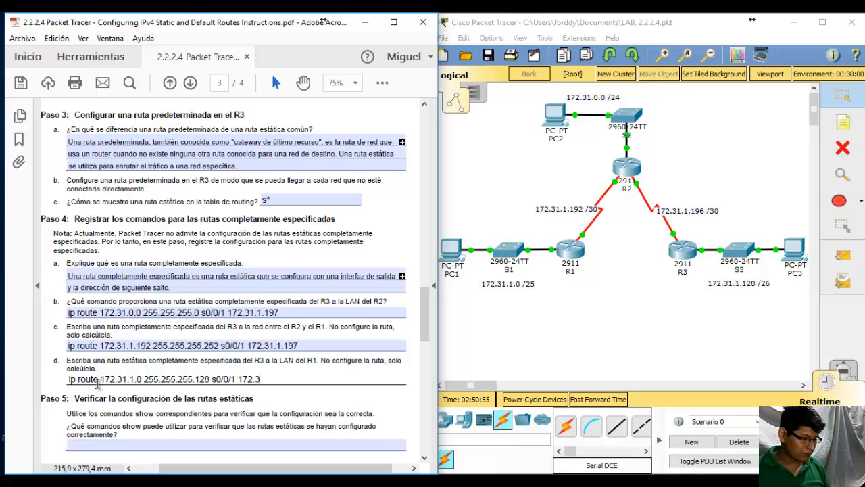
type("1.")
type("1.197")
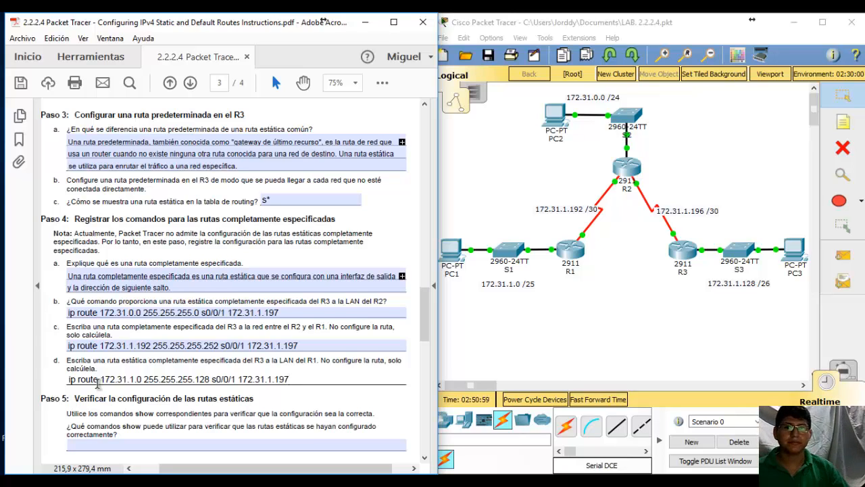
Answer the Paso 5 question on verification commands with "show ip route y show ip route static".
scroll(120, 376, "down", 2)
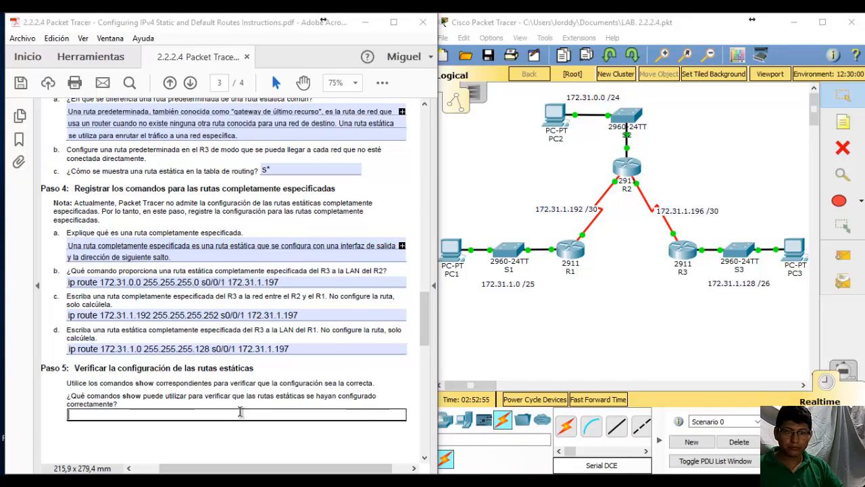
left_click(240, 412)
type("show")
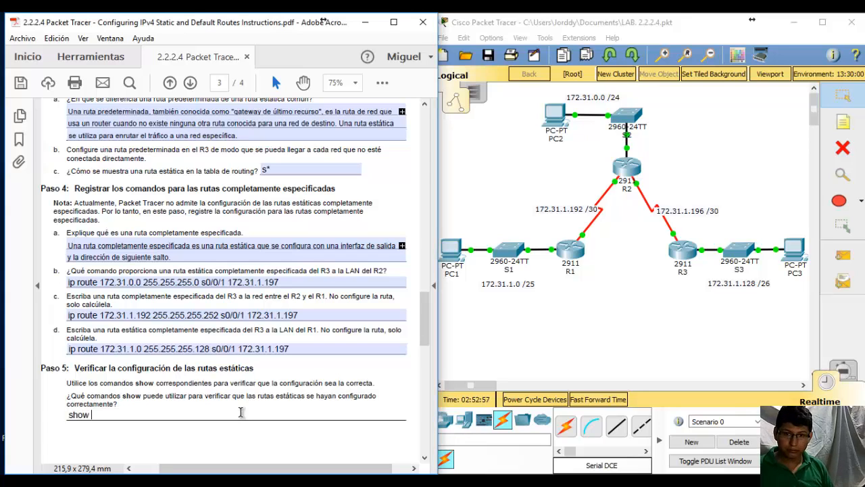
type(" ip route")
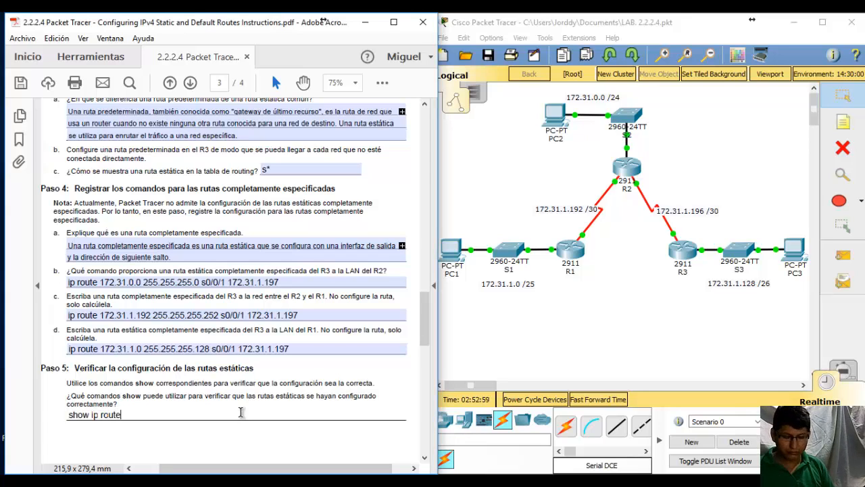
type(" y")
type(" show")
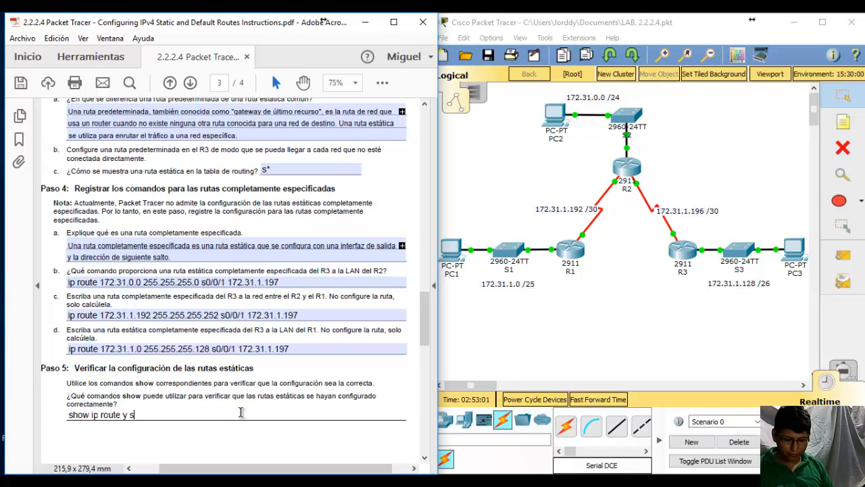
type(" ip route stat")
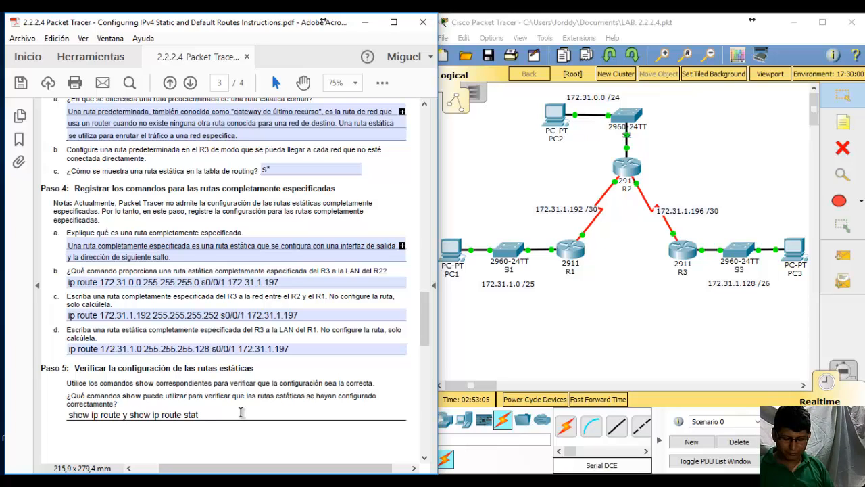
type("ic")
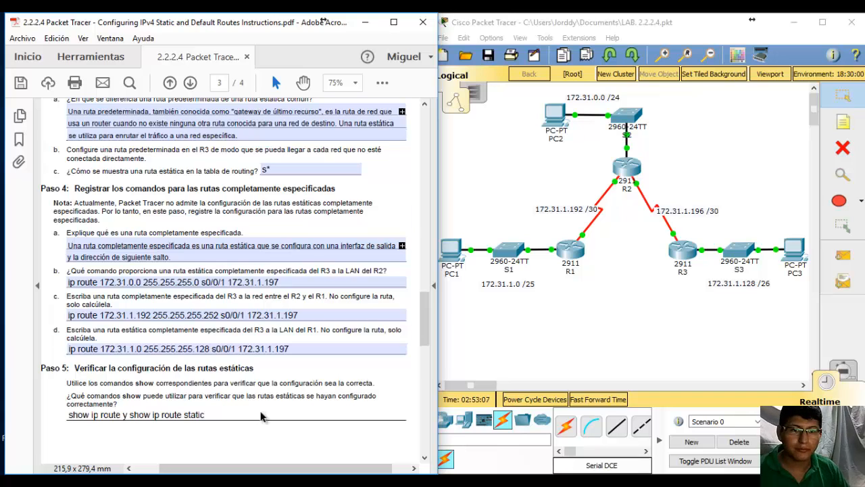
Review the Parte 3 connectivity instructions and the suggested scoring table on the worksheet's page 4.
scroll(250, 412, "down", 10)
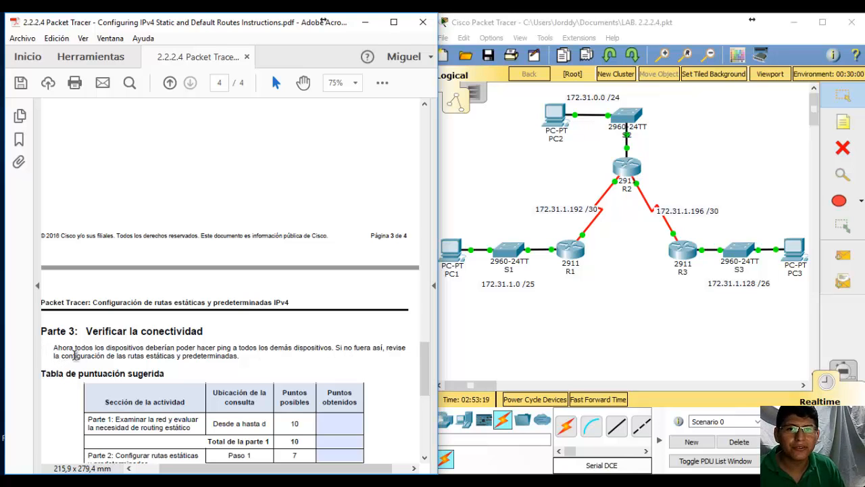
scroll(269, 362, "down", 3)
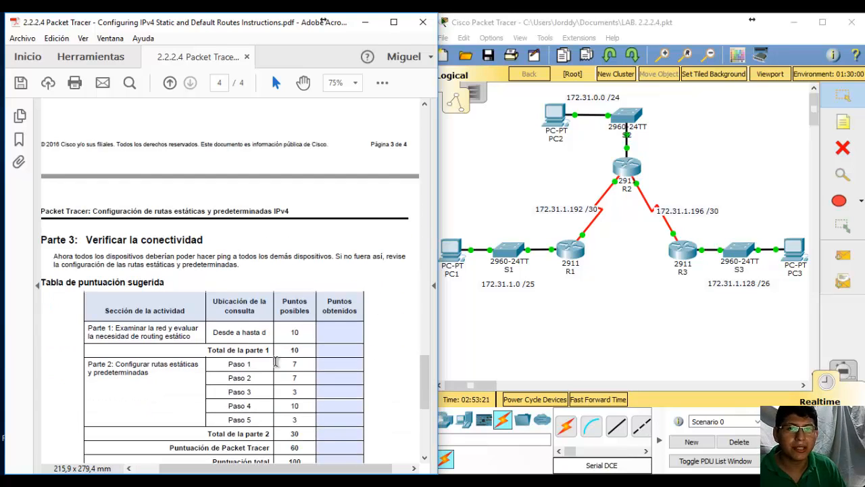
scroll(277, 362, "down", 4)
scroll(323, 347, "up", 3)
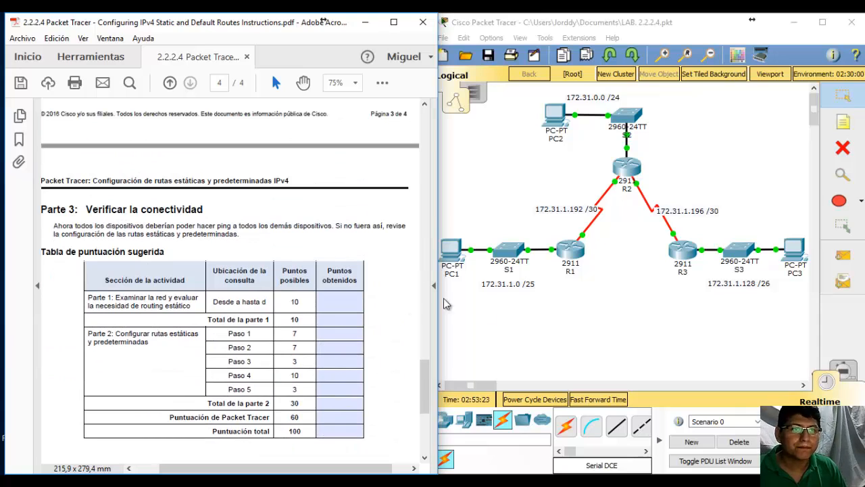
Switch to Packet Tracer, send a simple PDU from PC1 to PC2 to test connectivity, and delete the test scenario.
left_click(555, 338)
left_click(843, 255)
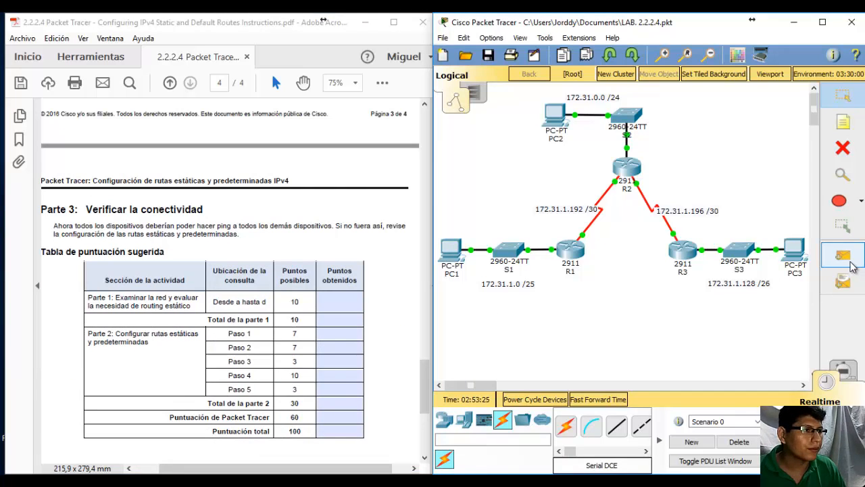
left_click(452, 251)
left_click(548, 122)
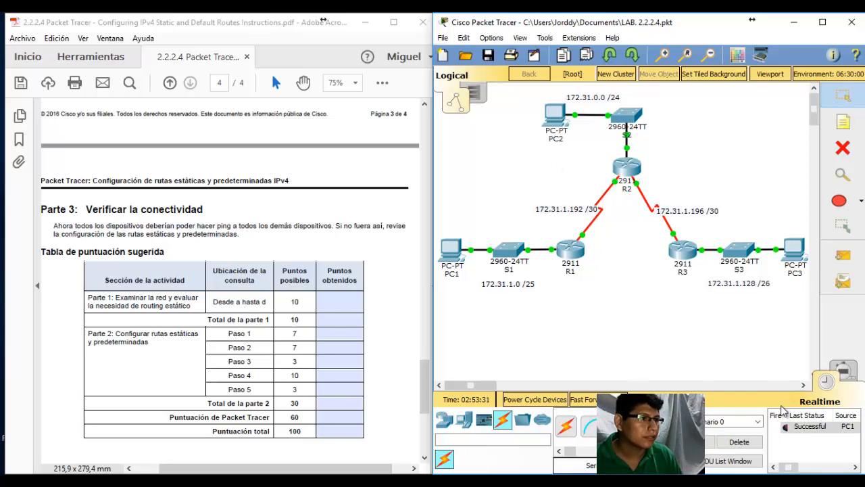
left_click(757, 443)
Test connectivity from PC1 to PC3 with a simple PDU, and delete the test scenario.
left_click(843, 255)
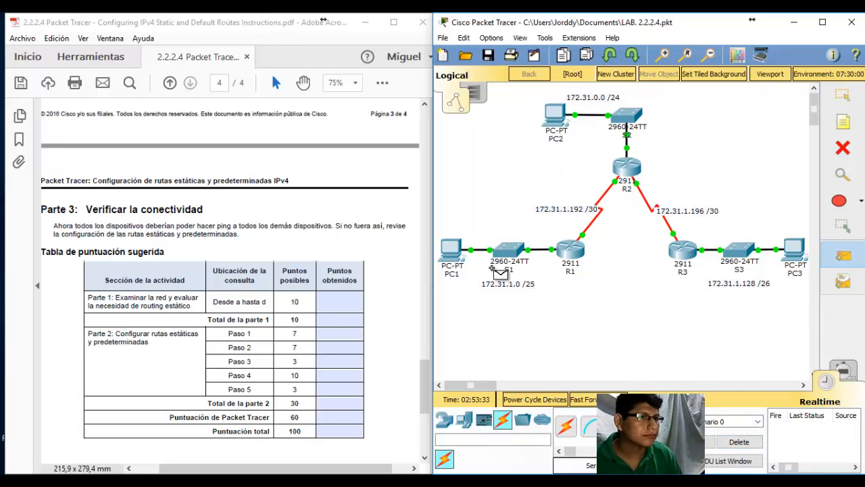
left_click(457, 259)
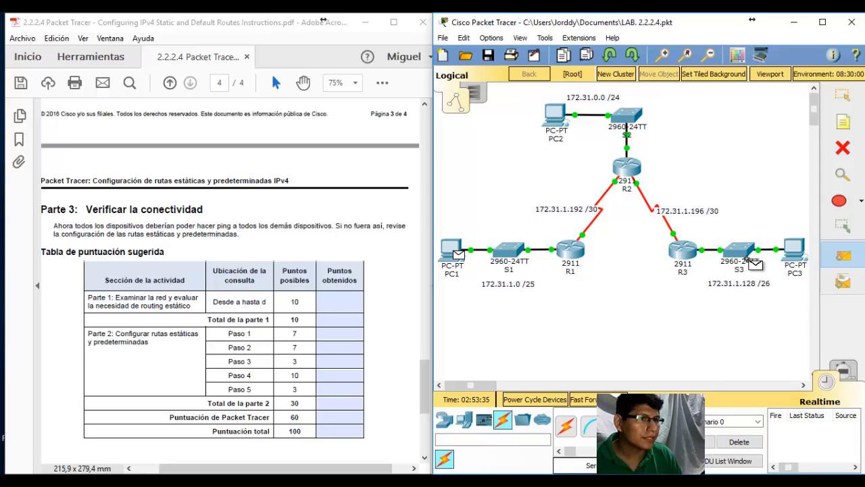
left_click(796, 257)
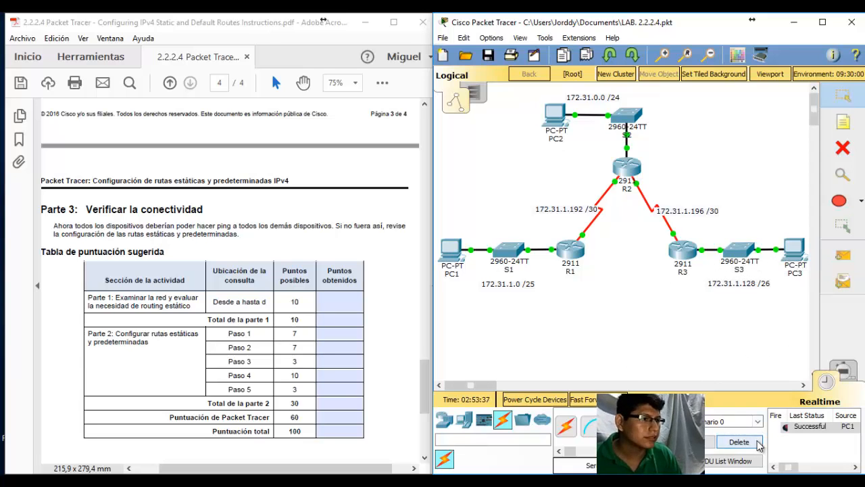
left_click(758, 443)
Test connectivity from PC3 to PC2 with a simple PDU, and delete the test scenario.
left_click(843, 255)
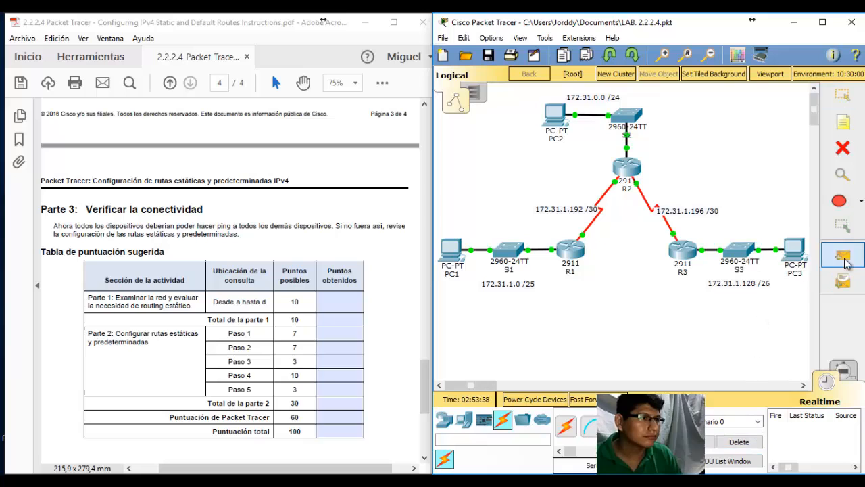
left_click(798, 258)
left_click(551, 127)
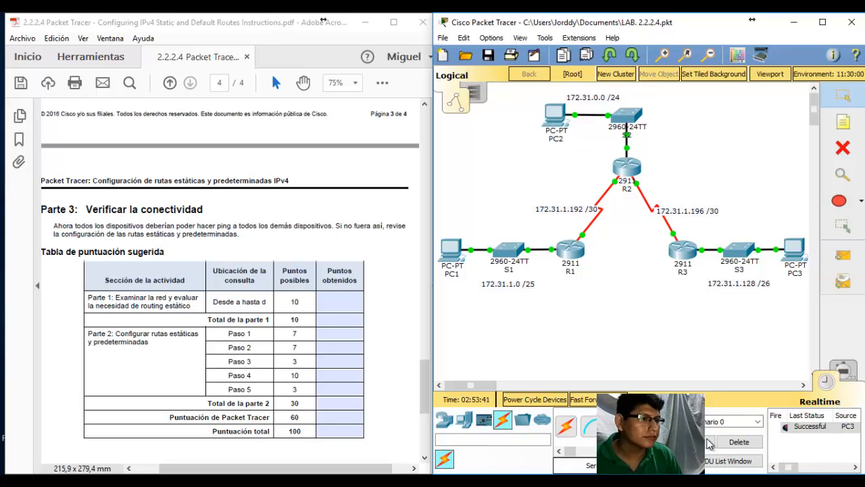
left_click(739, 442)
Test connectivity from PC3 to PC1 with a simple PDU, and delete the test scenario.
left_click(843, 256)
left_click(796, 251)
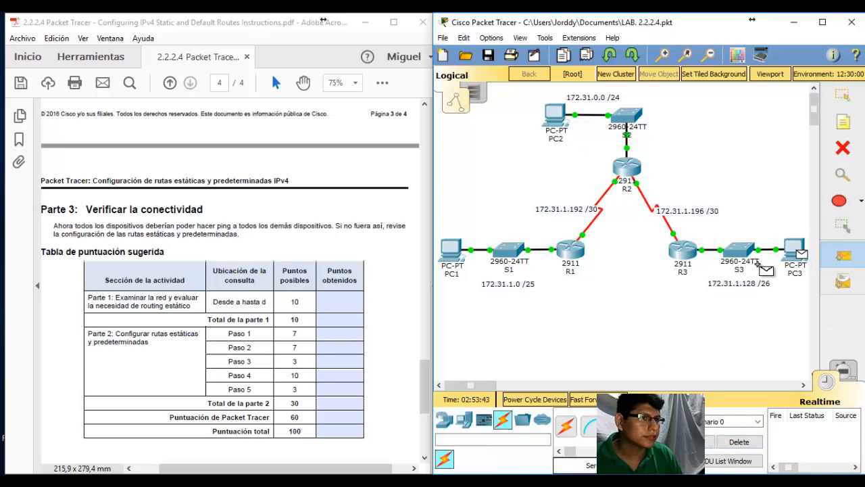
left_click(458, 258)
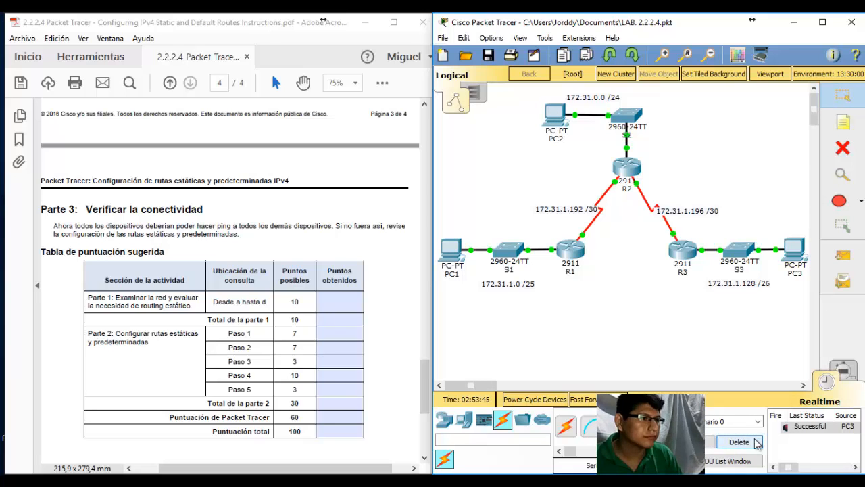
left_click(739, 442)
Test connectivity from PC2 to PC1 with a simple PDU, and delete the test scenario.
left_click(842, 262)
left_click(841, 264)
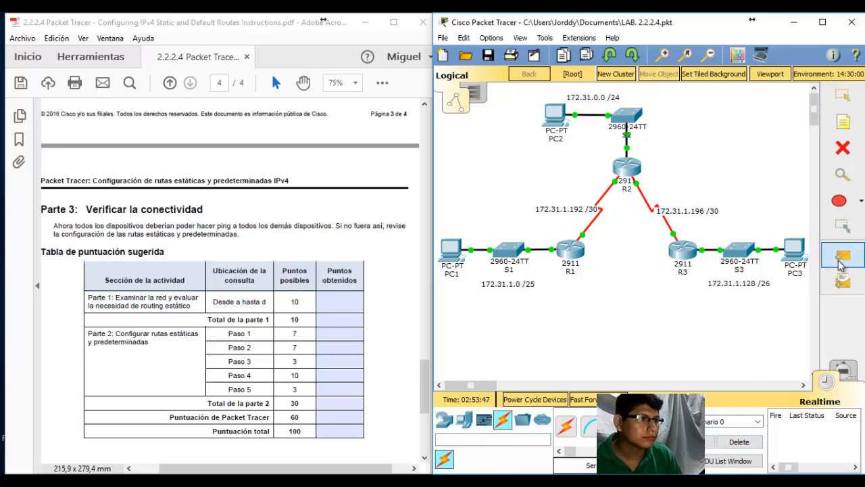
left_click(558, 118)
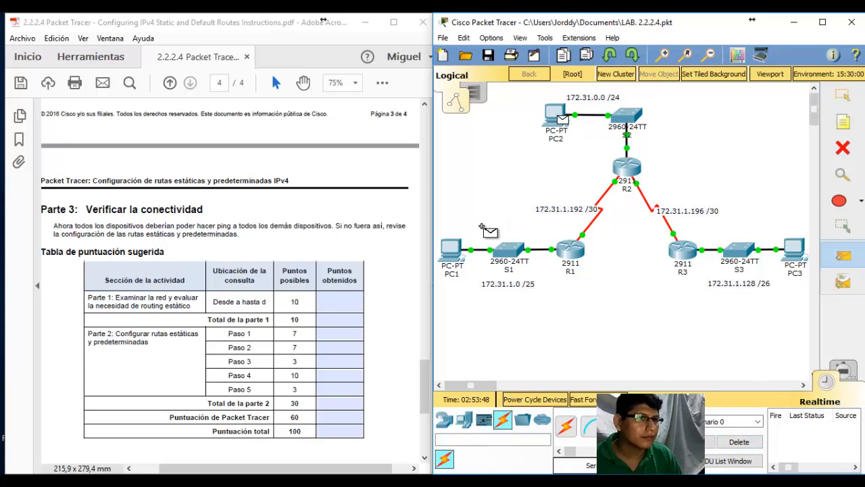
left_click(451, 262)
left_click(752, 445)
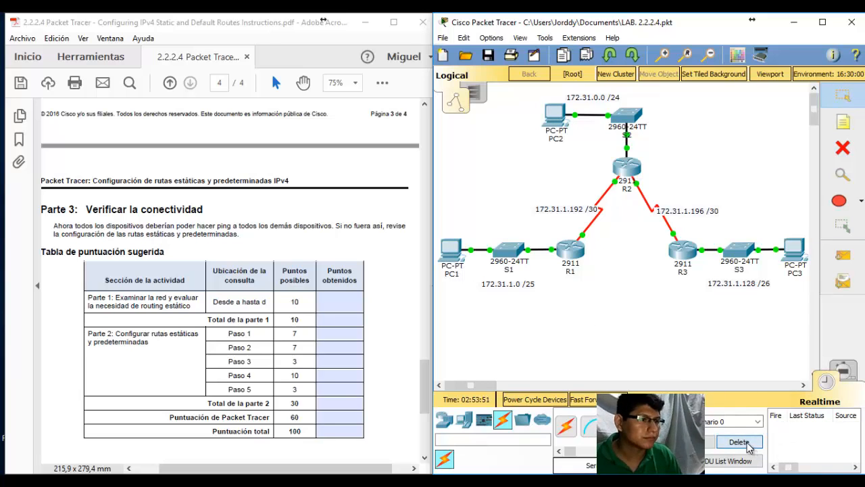